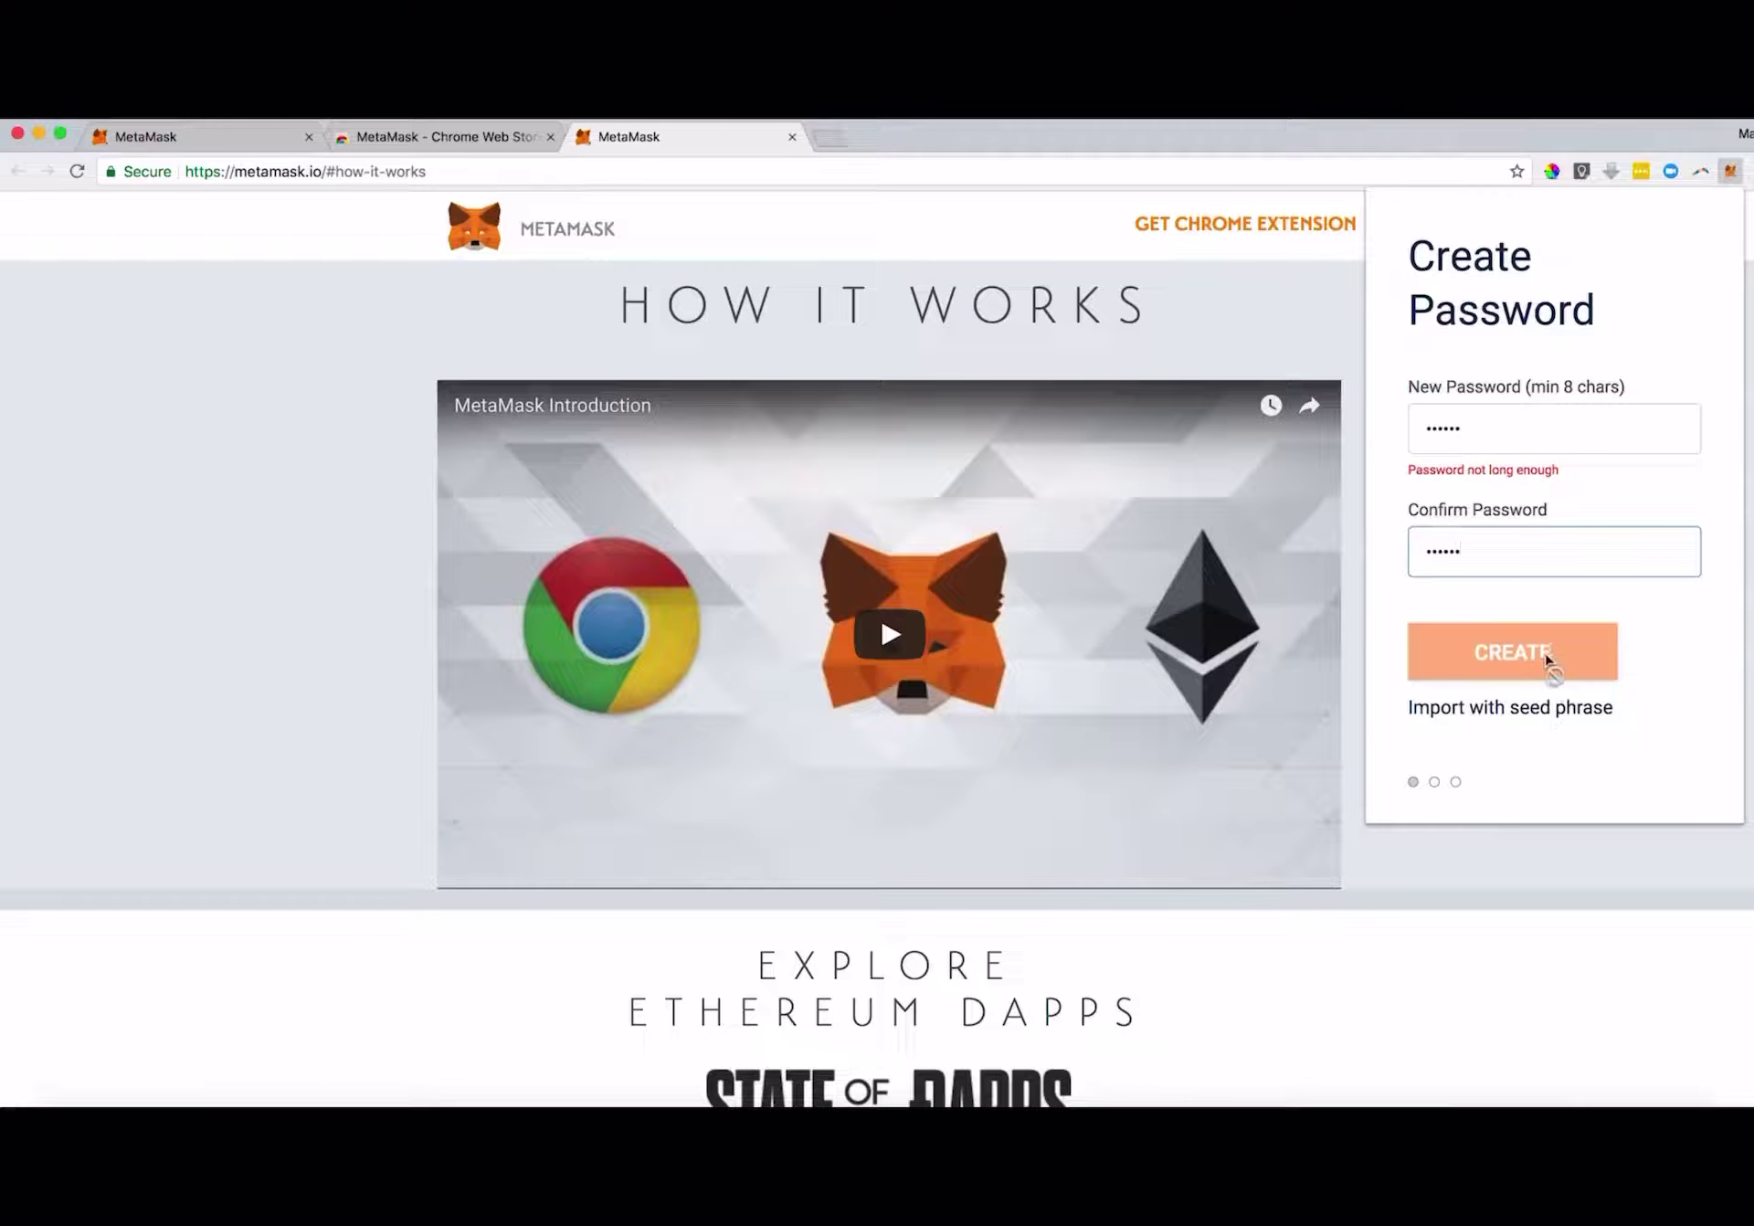
- Complete the new wallet password in both fields so it has at least 8 characters, create the account and continue past the account image
key(shift+Tab)
text(rd)
click(1521, 651)
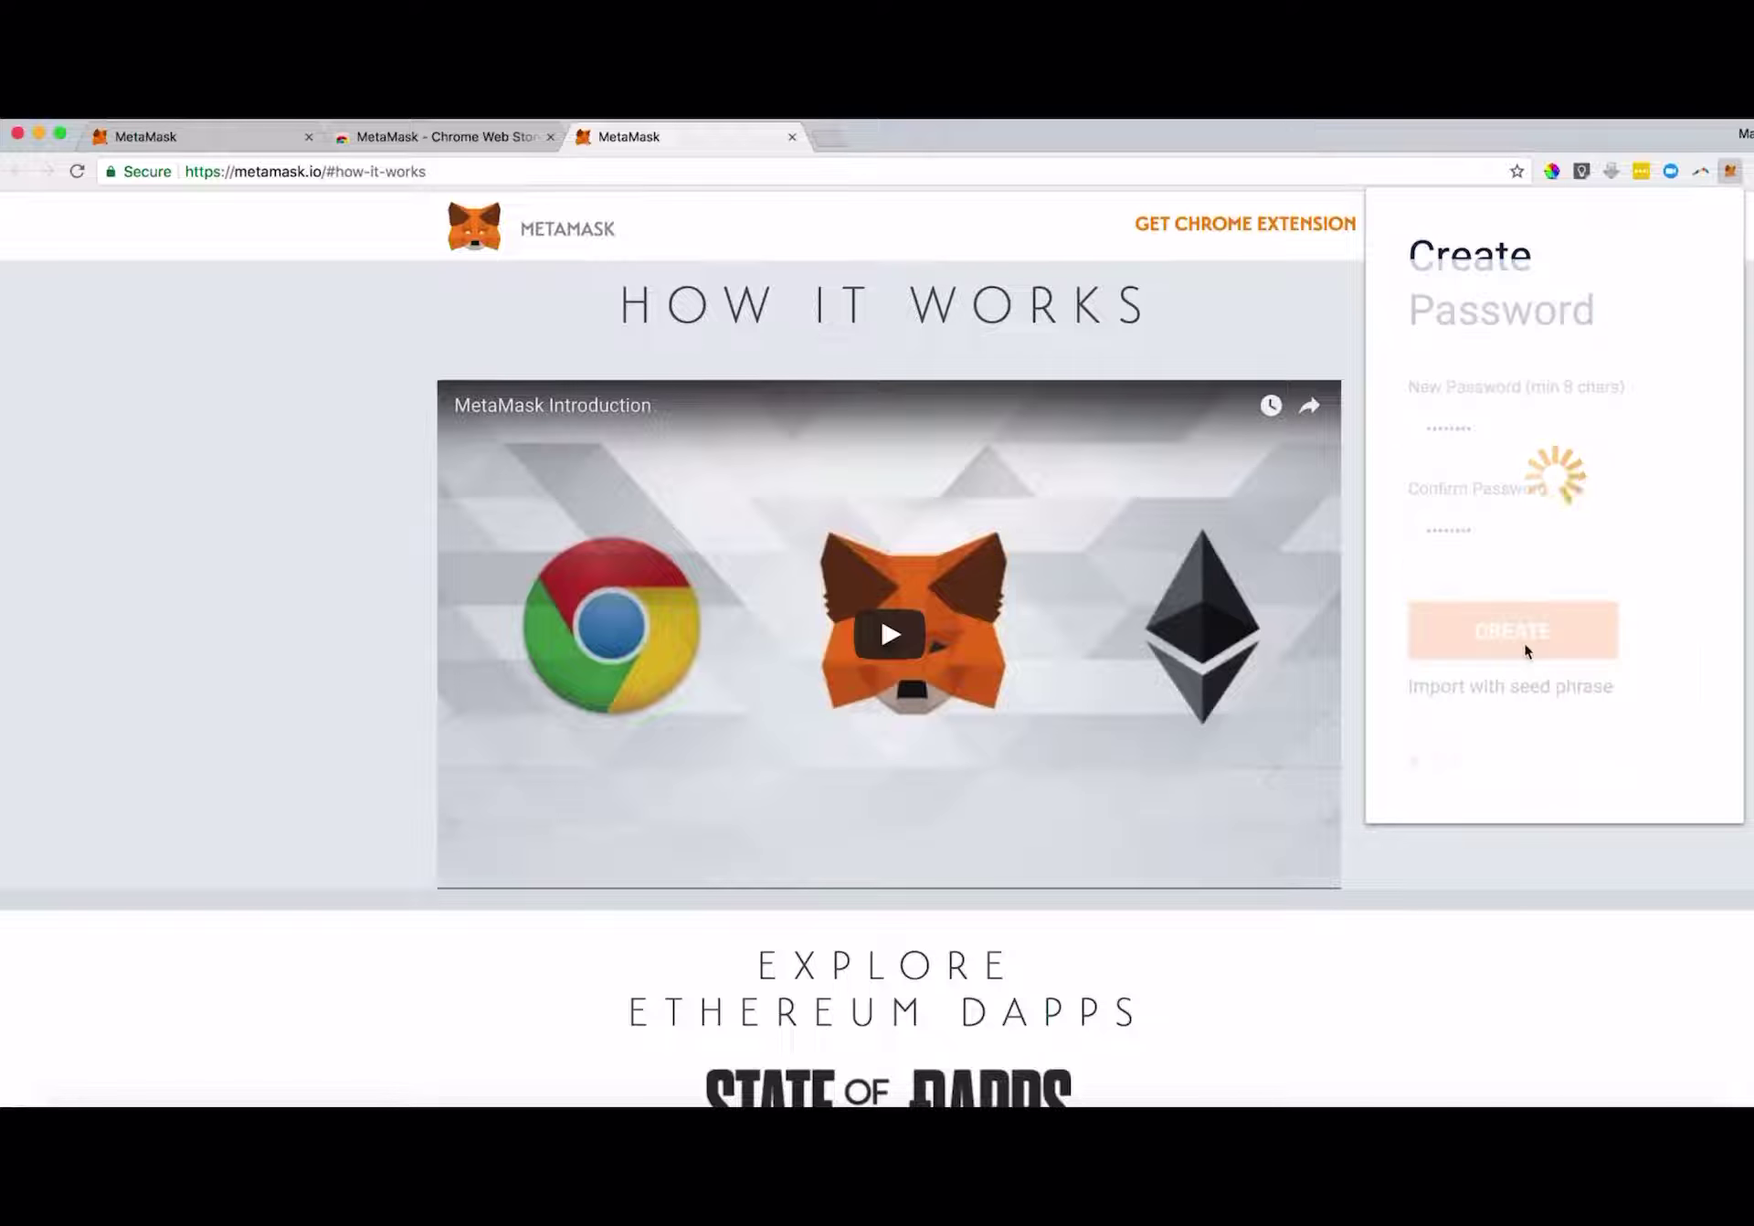
click(1515, 673)
- Read to the end of the Terms of Use and accept them along with the notices that follow
scroll(1536, 565, down, 5)
scroll(1536, 565, down, 10)
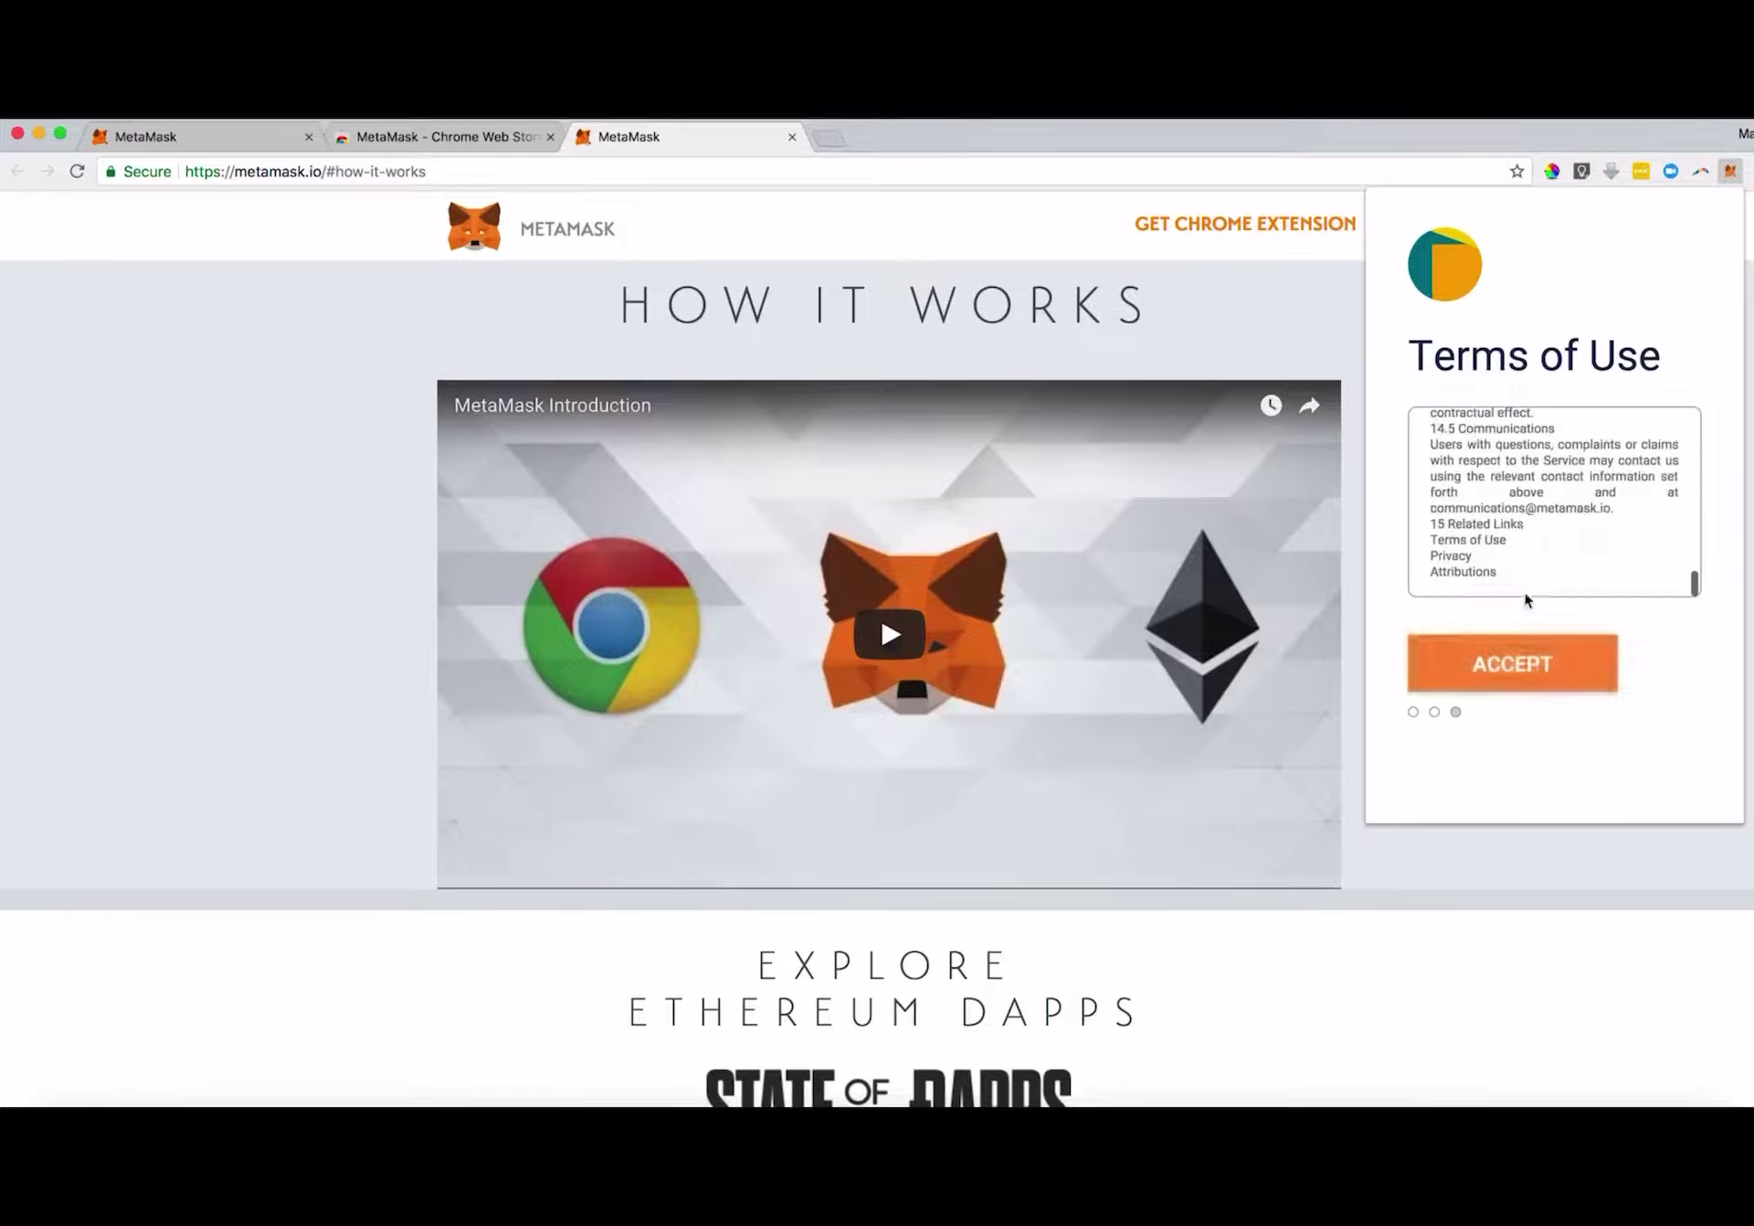
click(1512, 664)
click(1517, 650)
scroll(1535, 585, down, 5)
click(1547, 719)
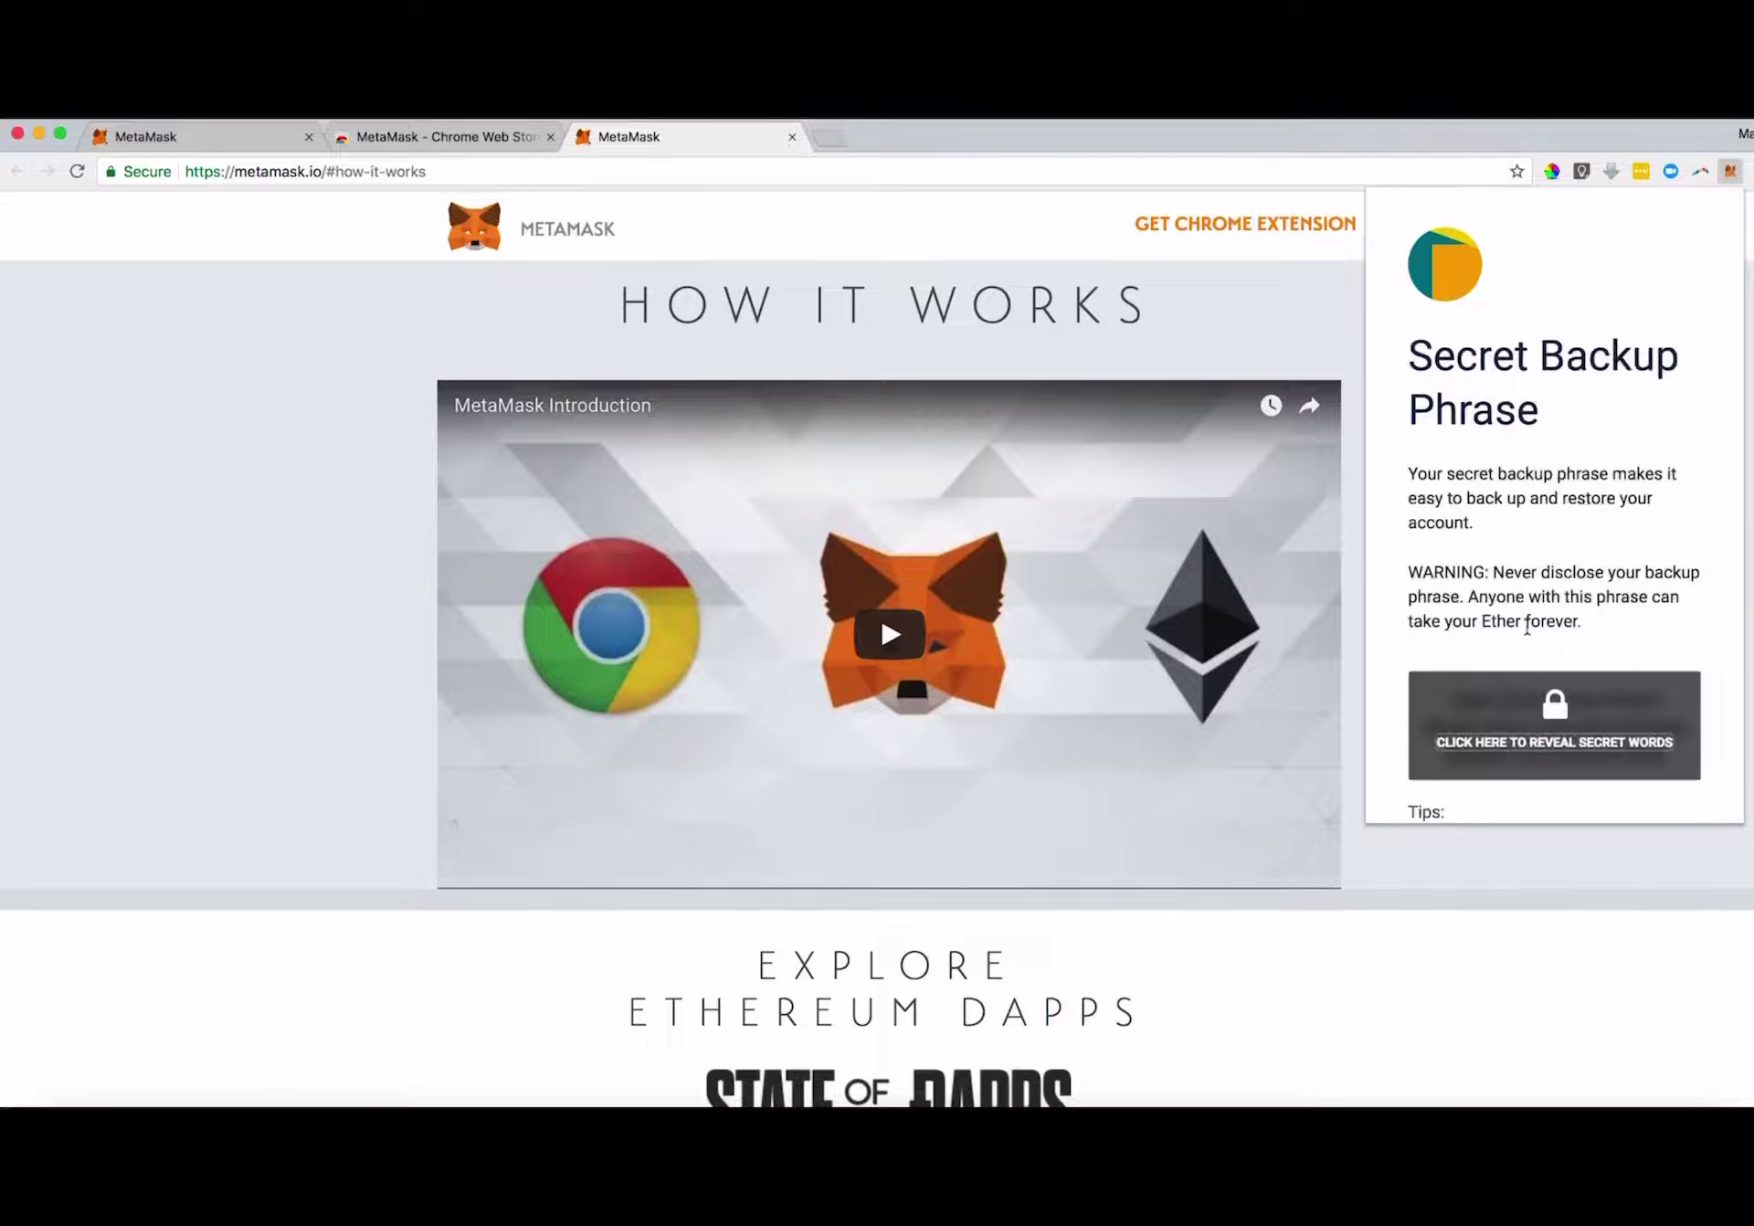
- Reveal the secret backup phrase and proceed to its confirmation
scroll(1527, 626, down, 4)
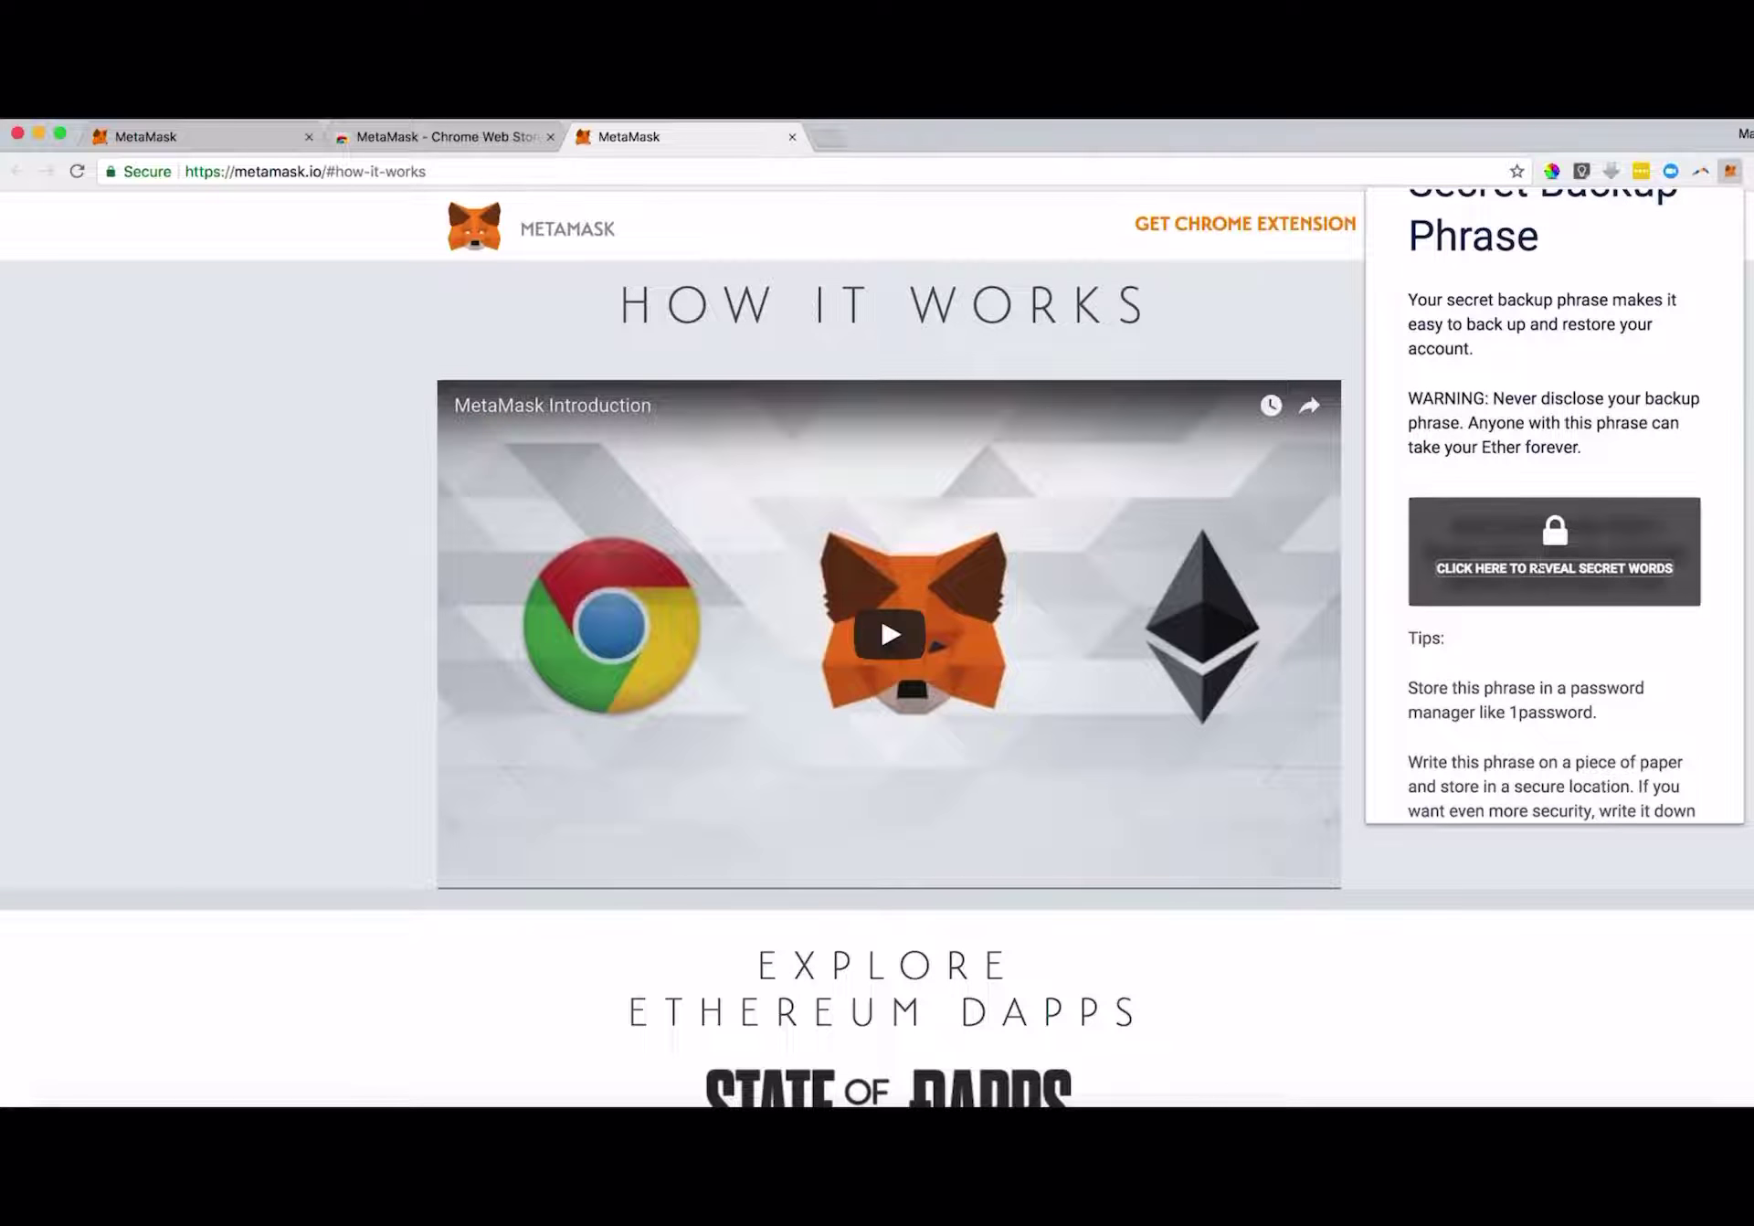
scroll(1540, 567, down, 2)
click(1524, 468)
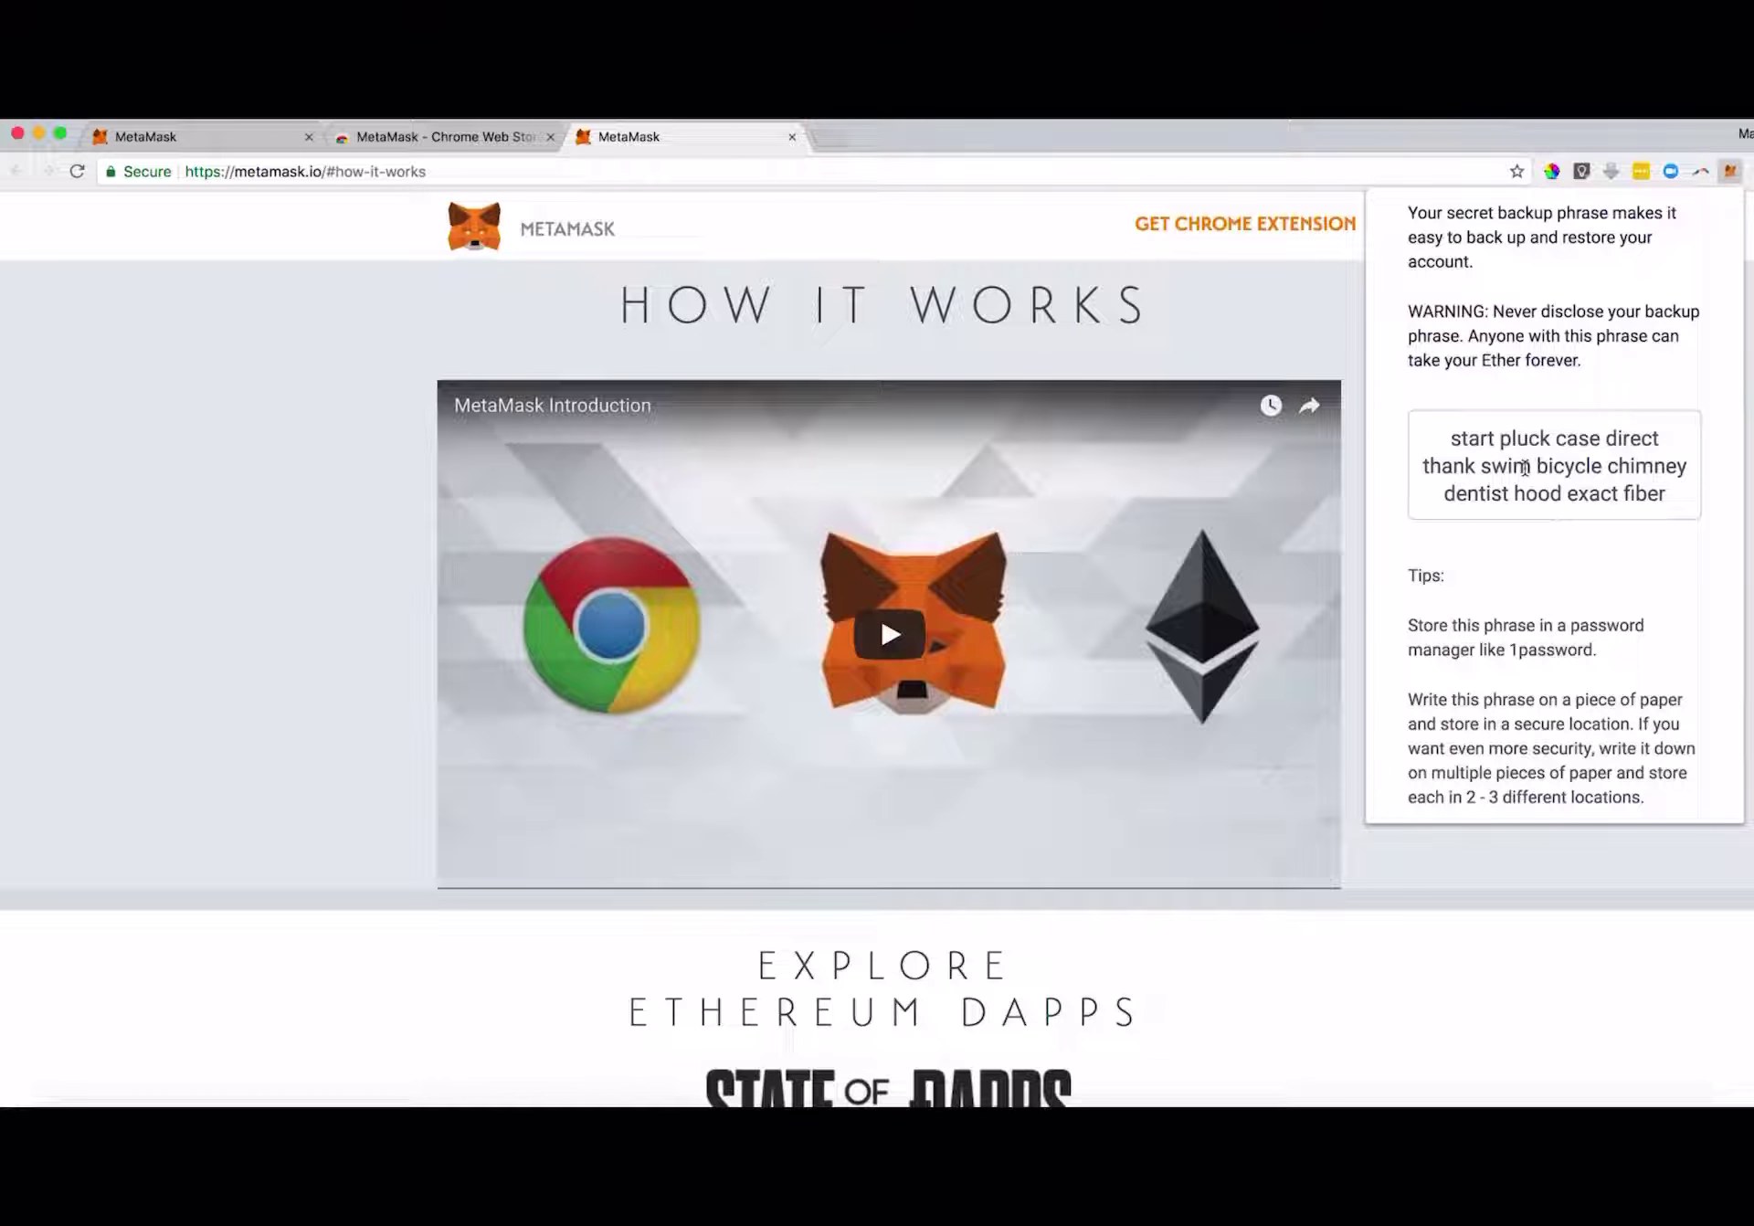
scroll(1621, 334, down, 3)
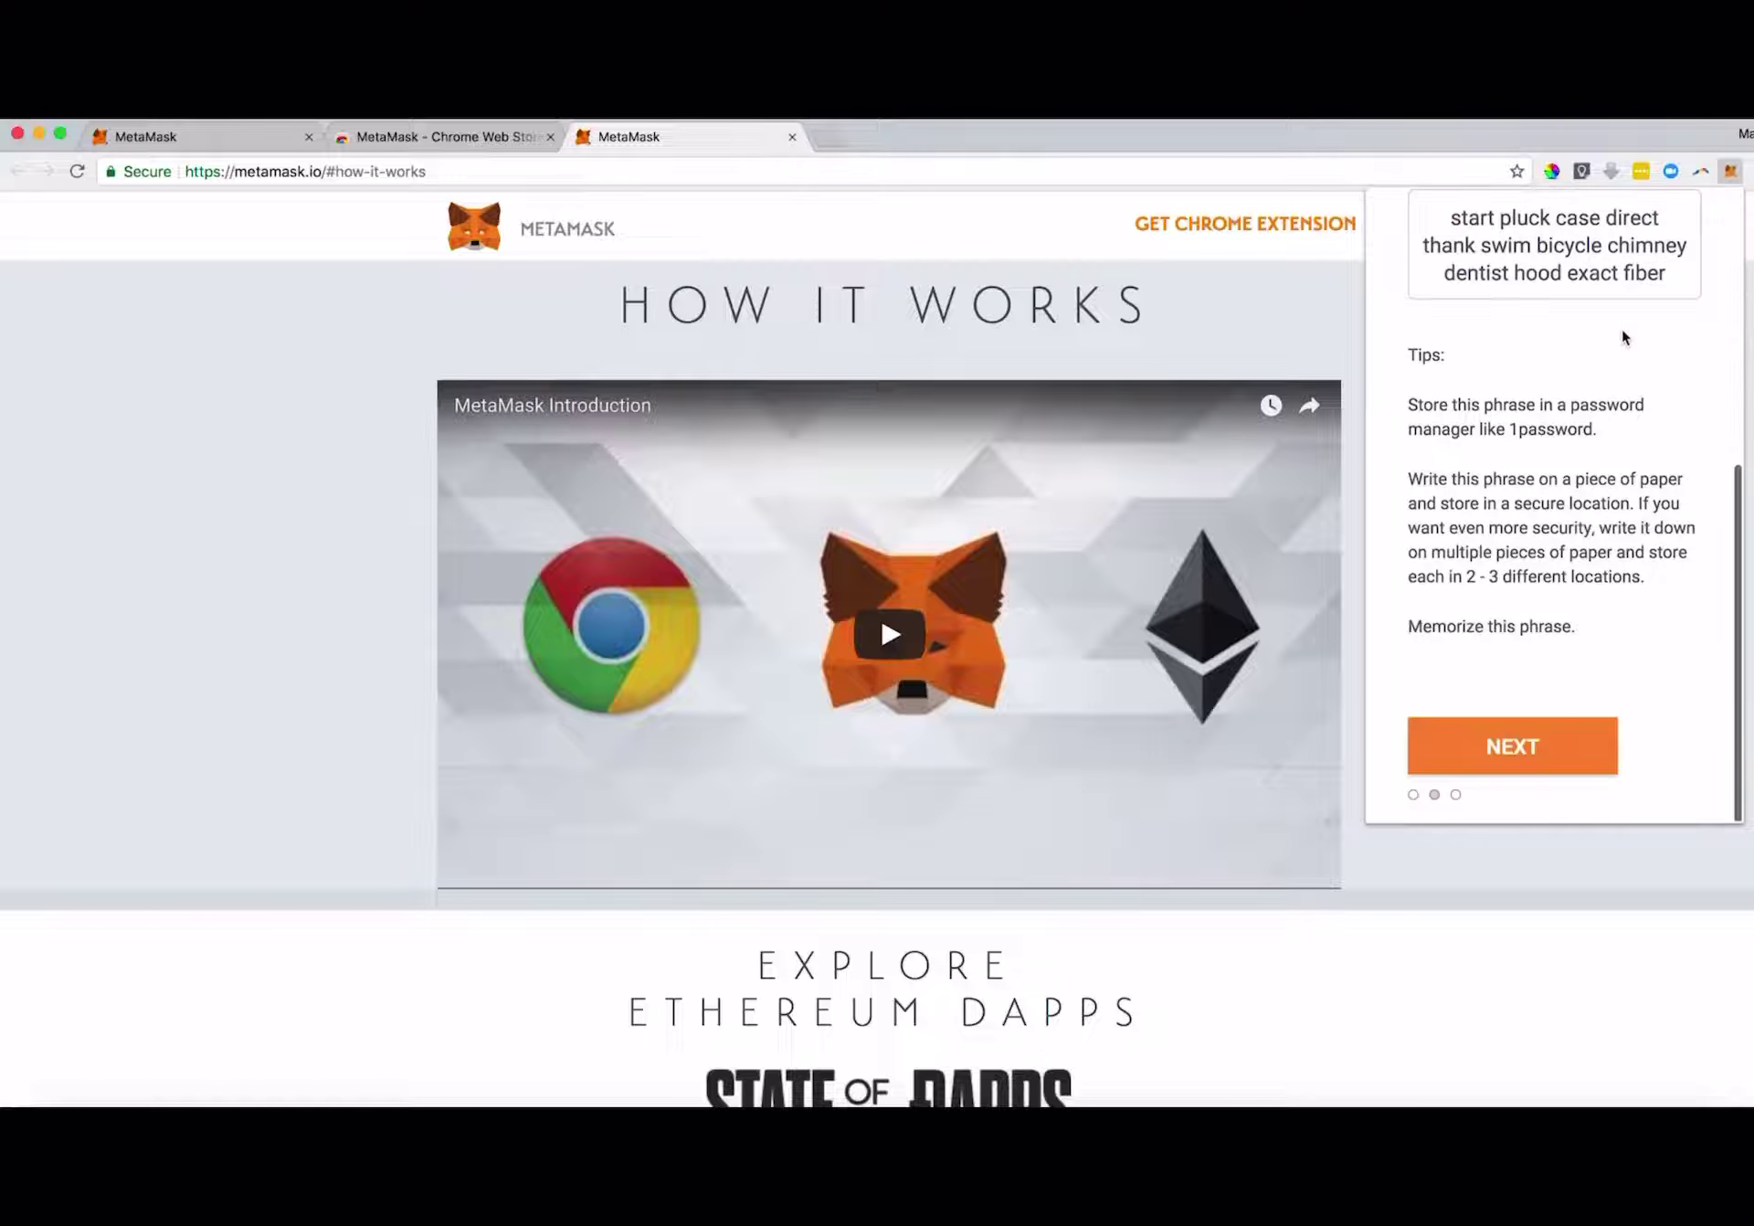
click(1535, 755)
- Select the first six words of the secret backup phrase in their original order
scroll(1544, 594, up, 1)
scroll(1542, 522, up, 2)
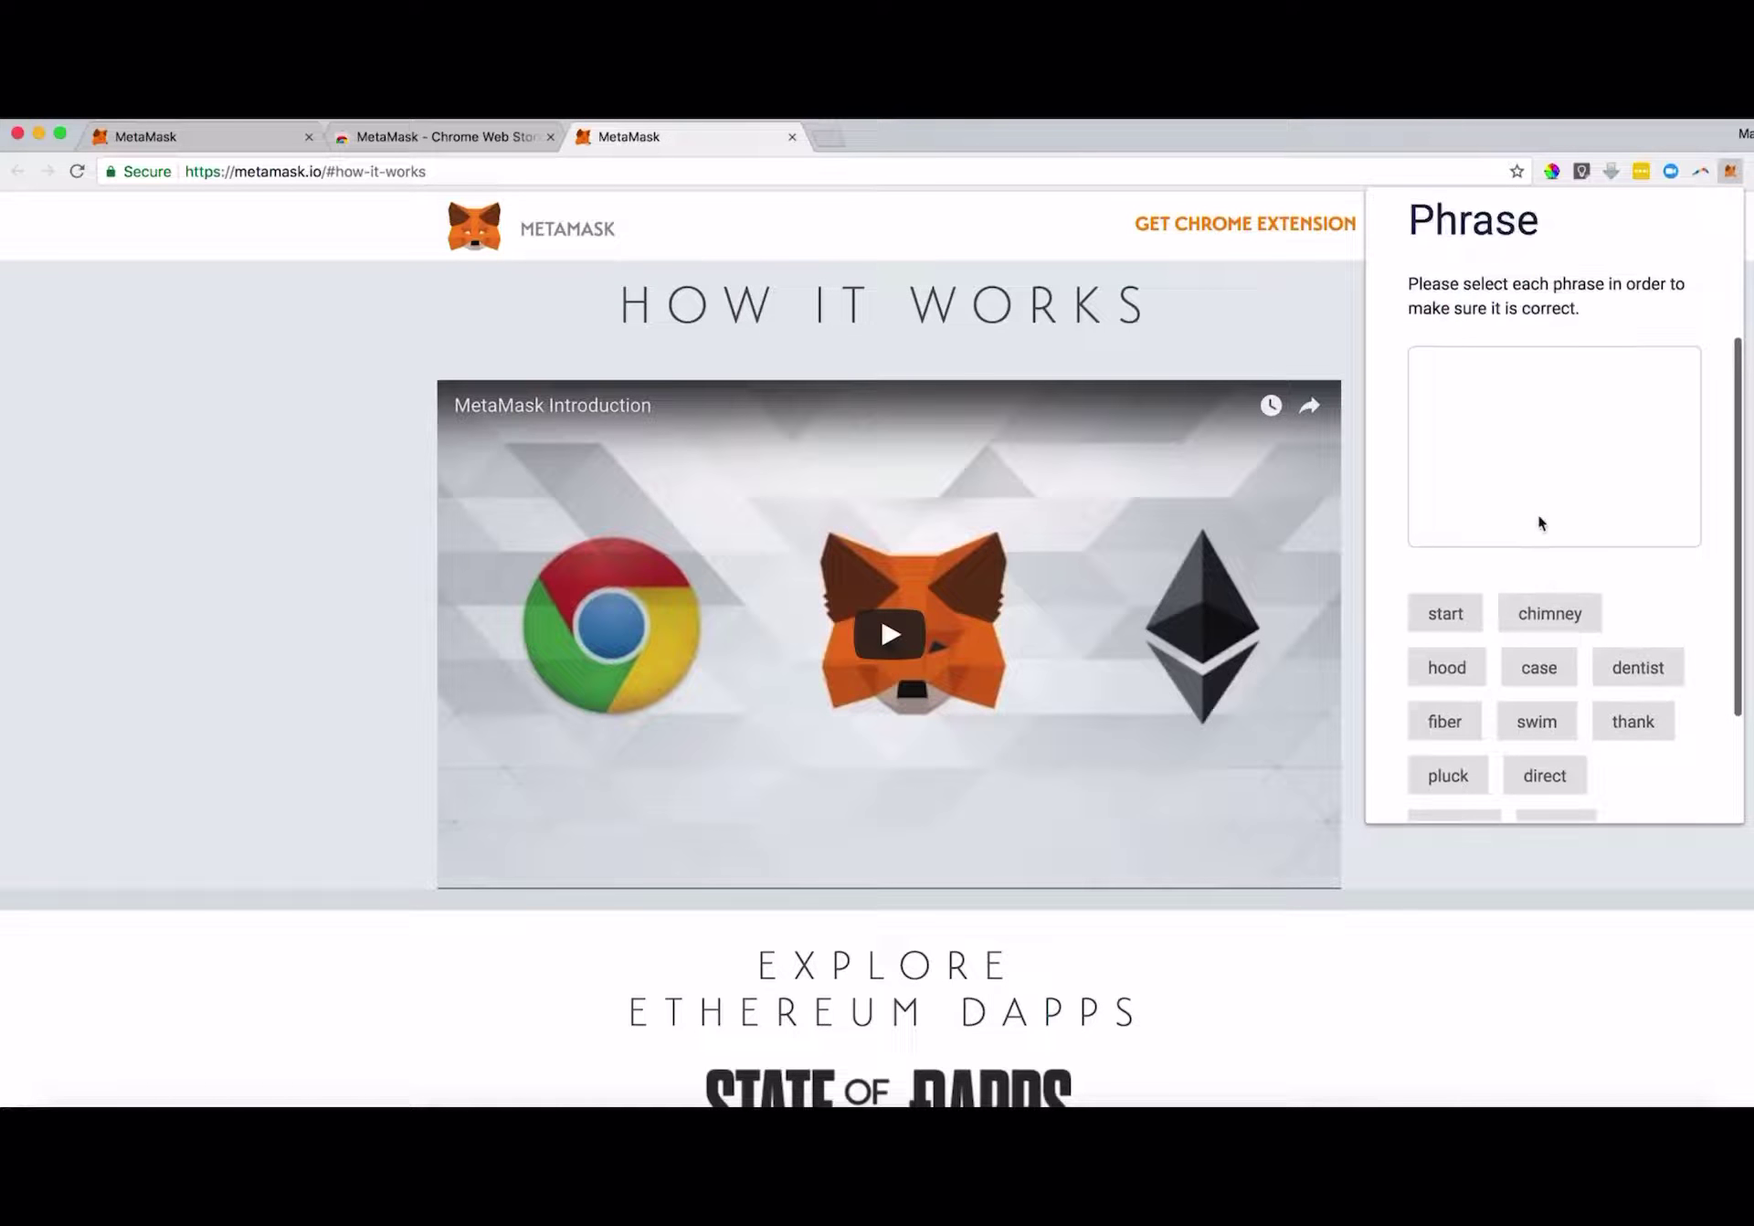
click(1446, 614)
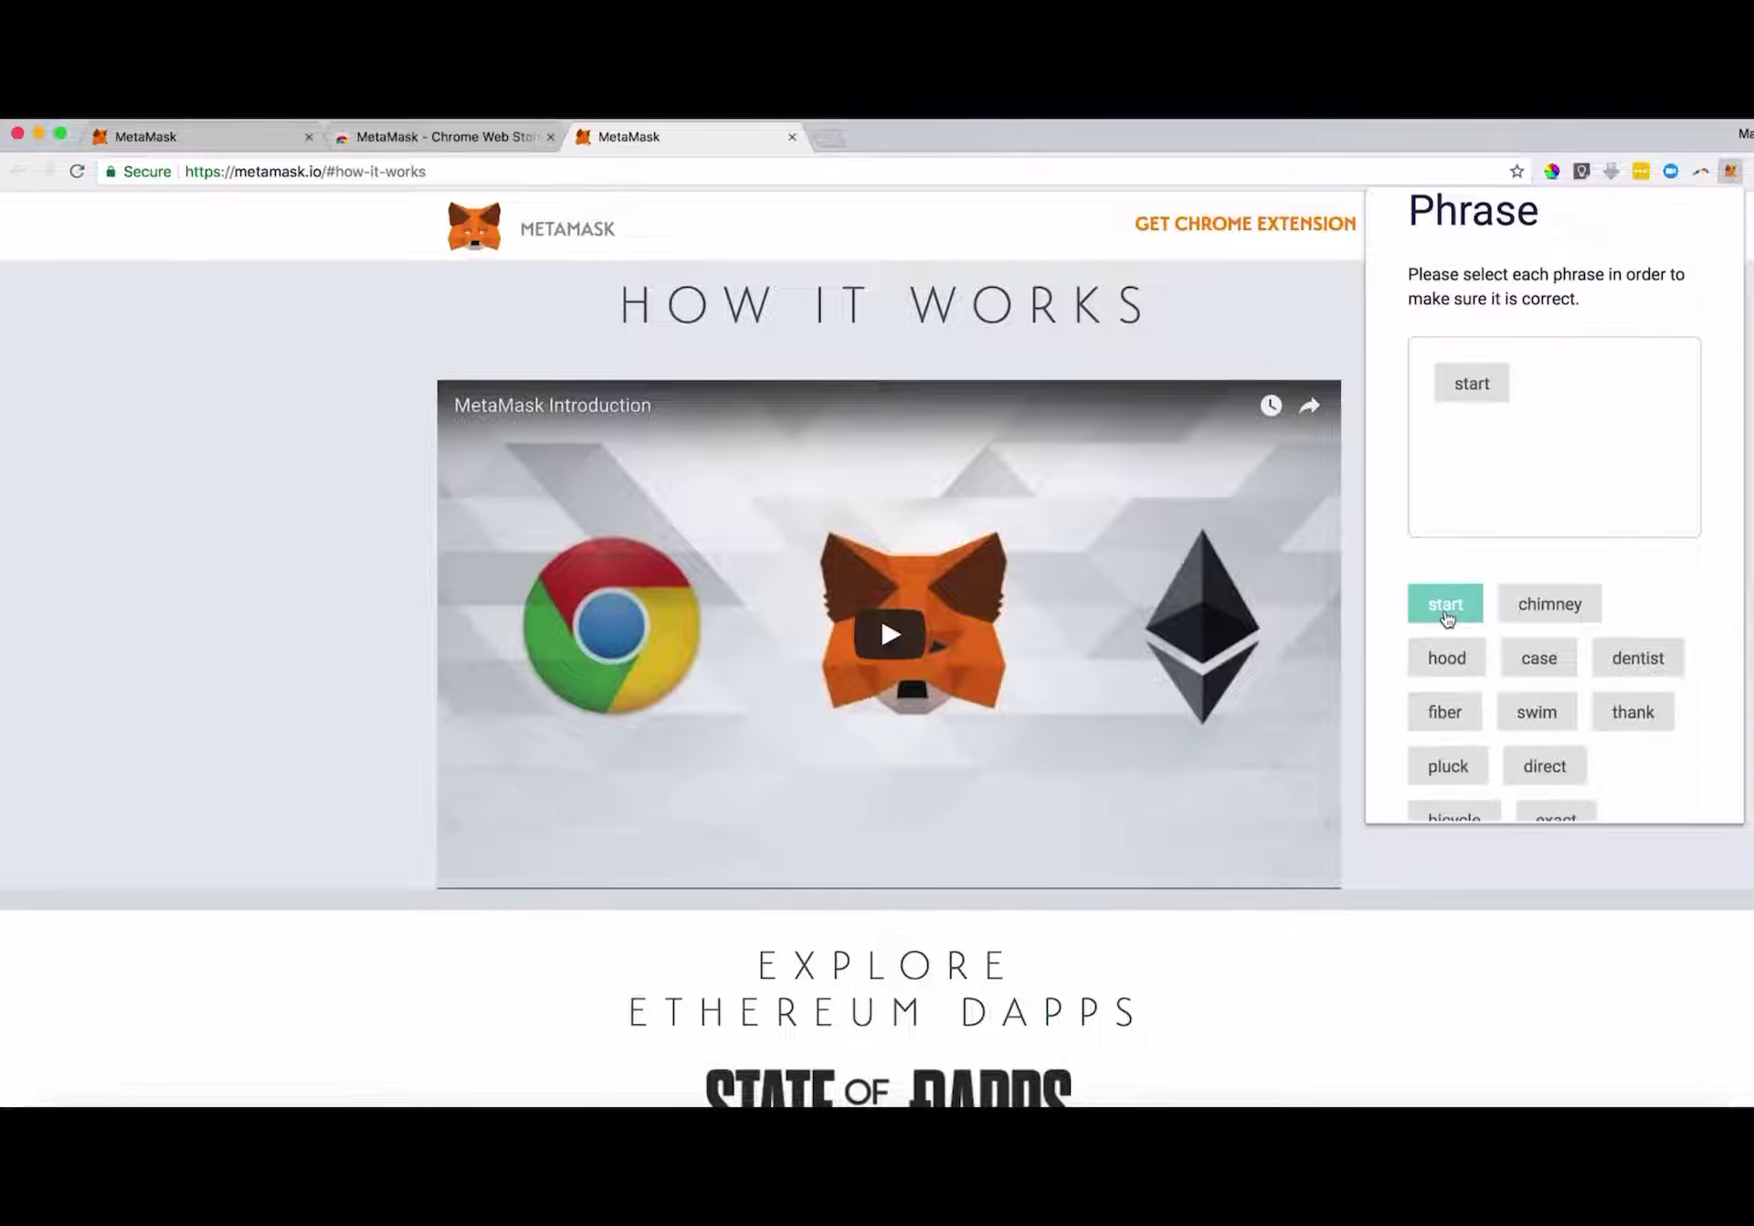
click(1455, 770)
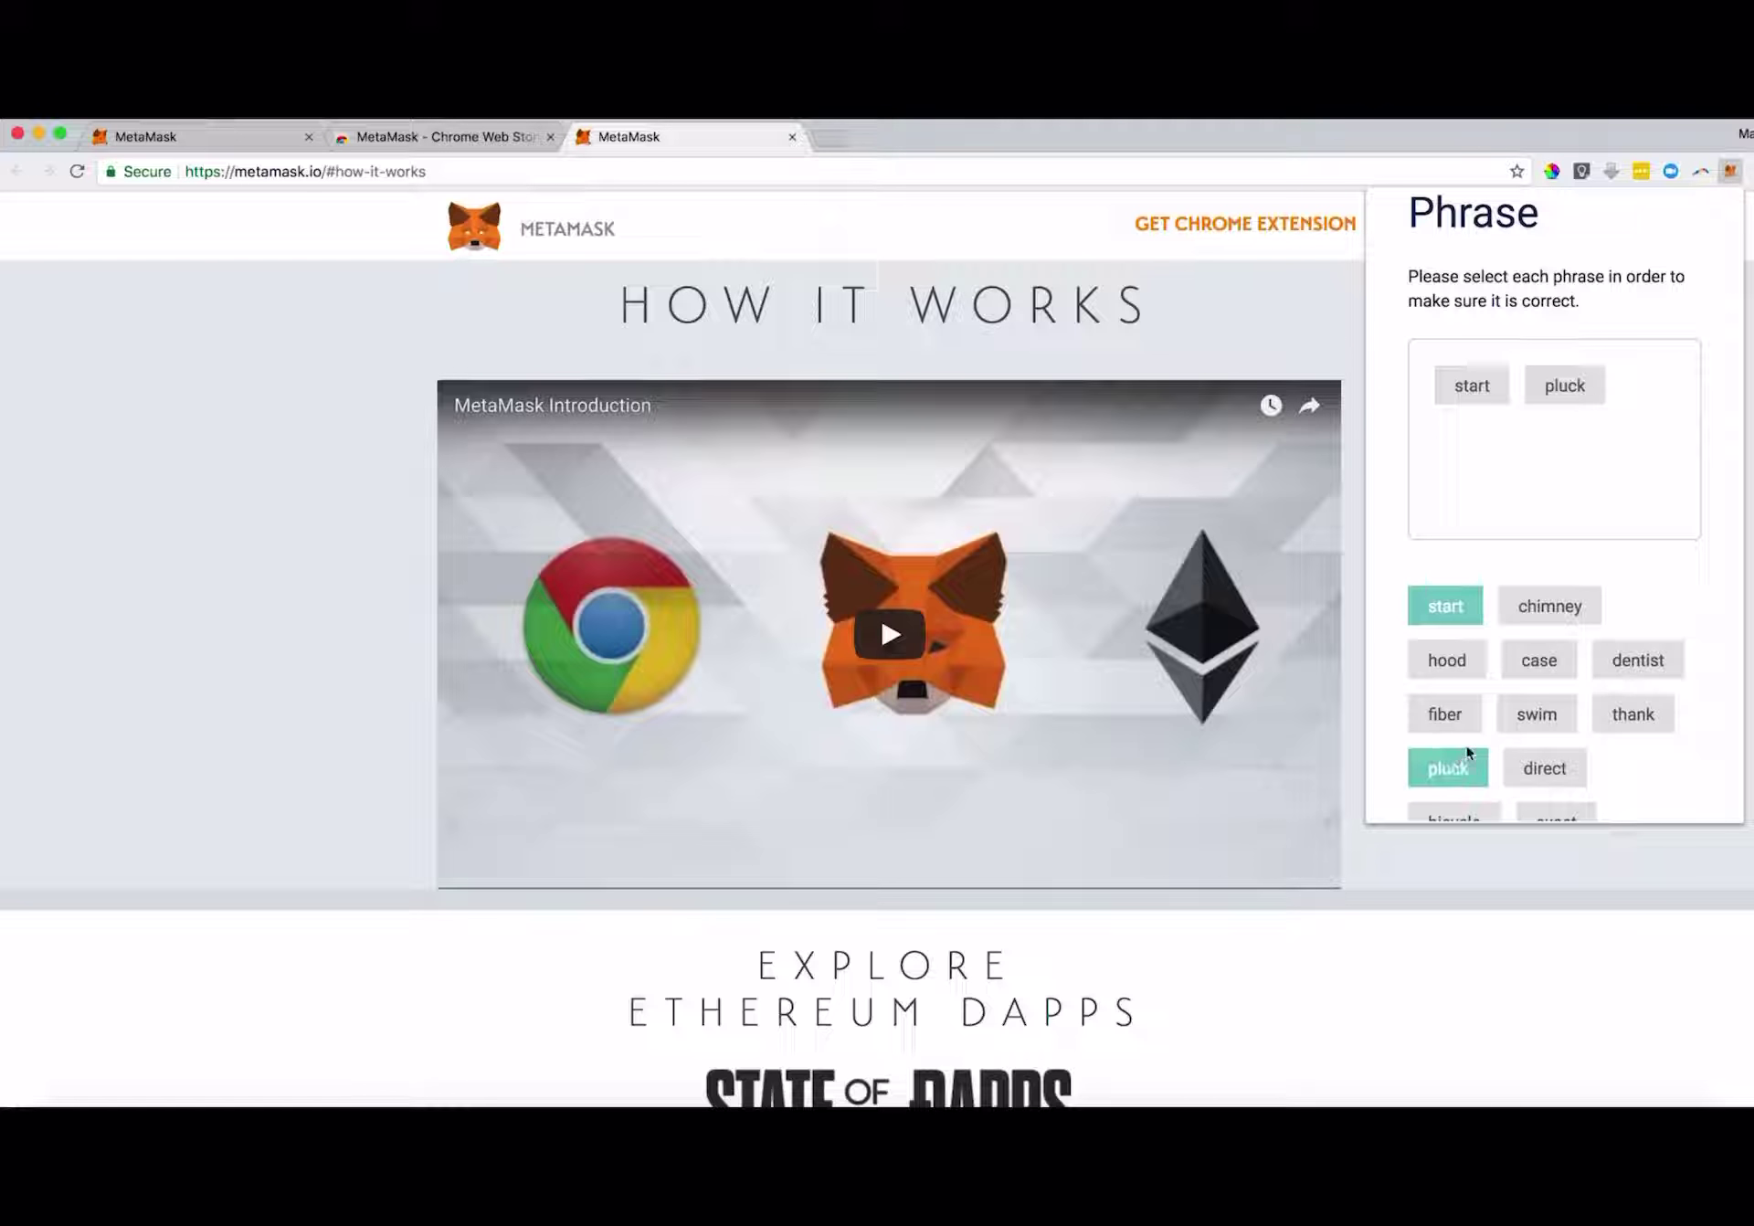
click(1544, 659)
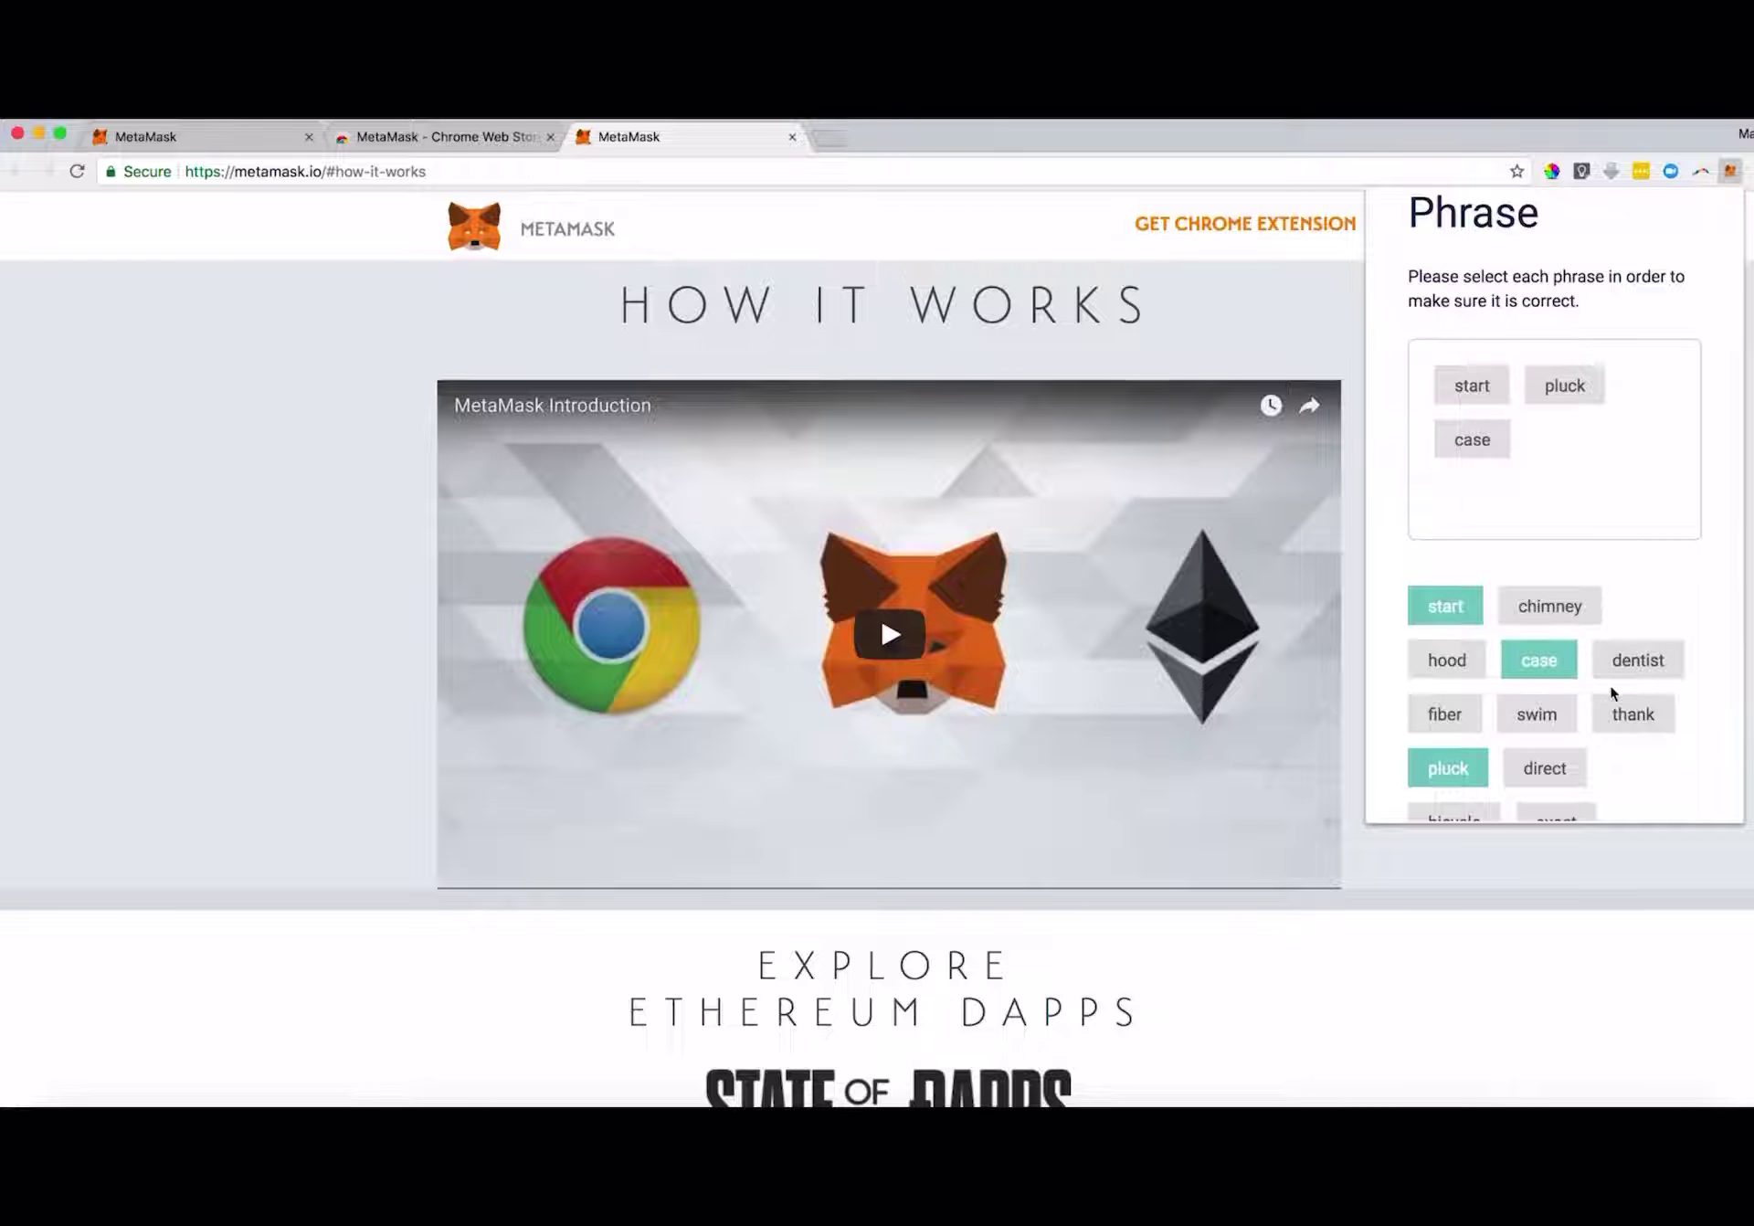
scroll(1598, 703, down, 1)
scroll(1599, 695, up, 1)
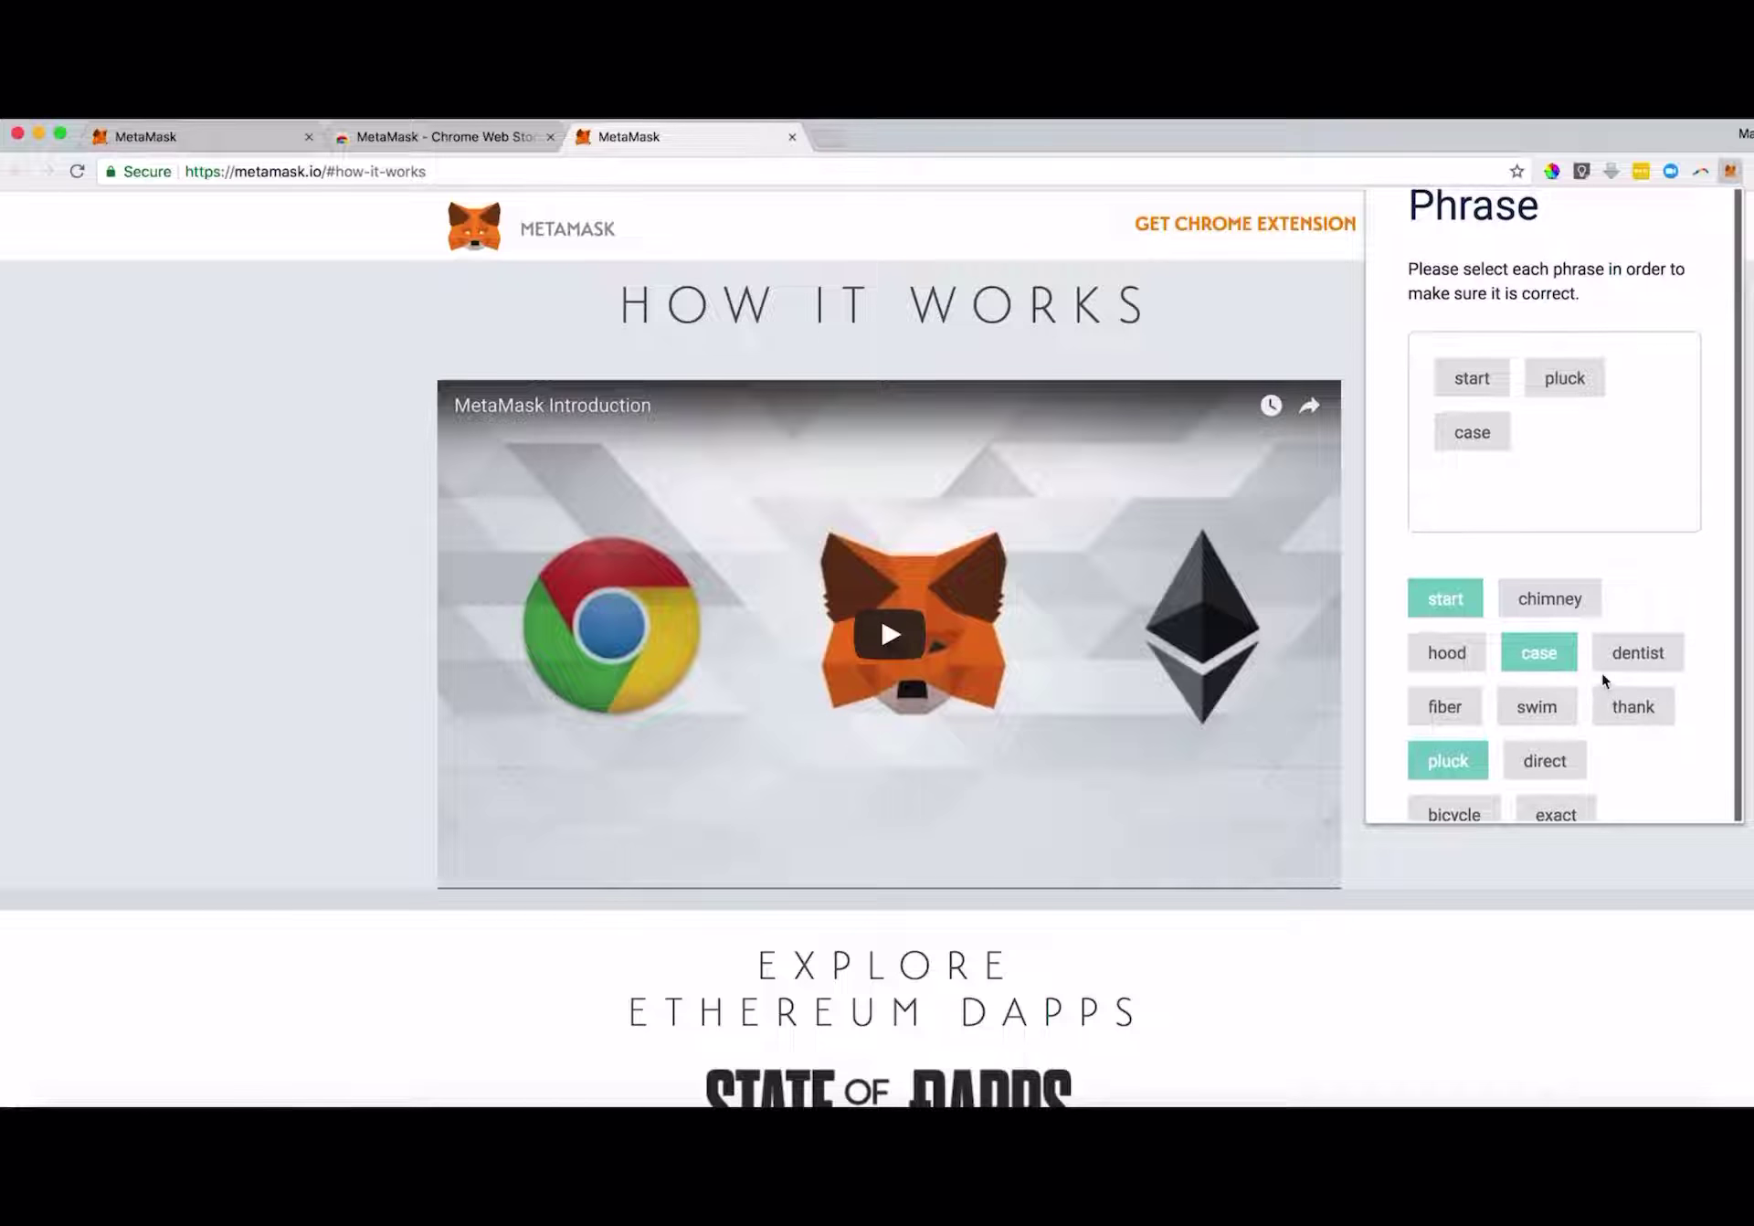
scroll(1605, 681, down, 1)
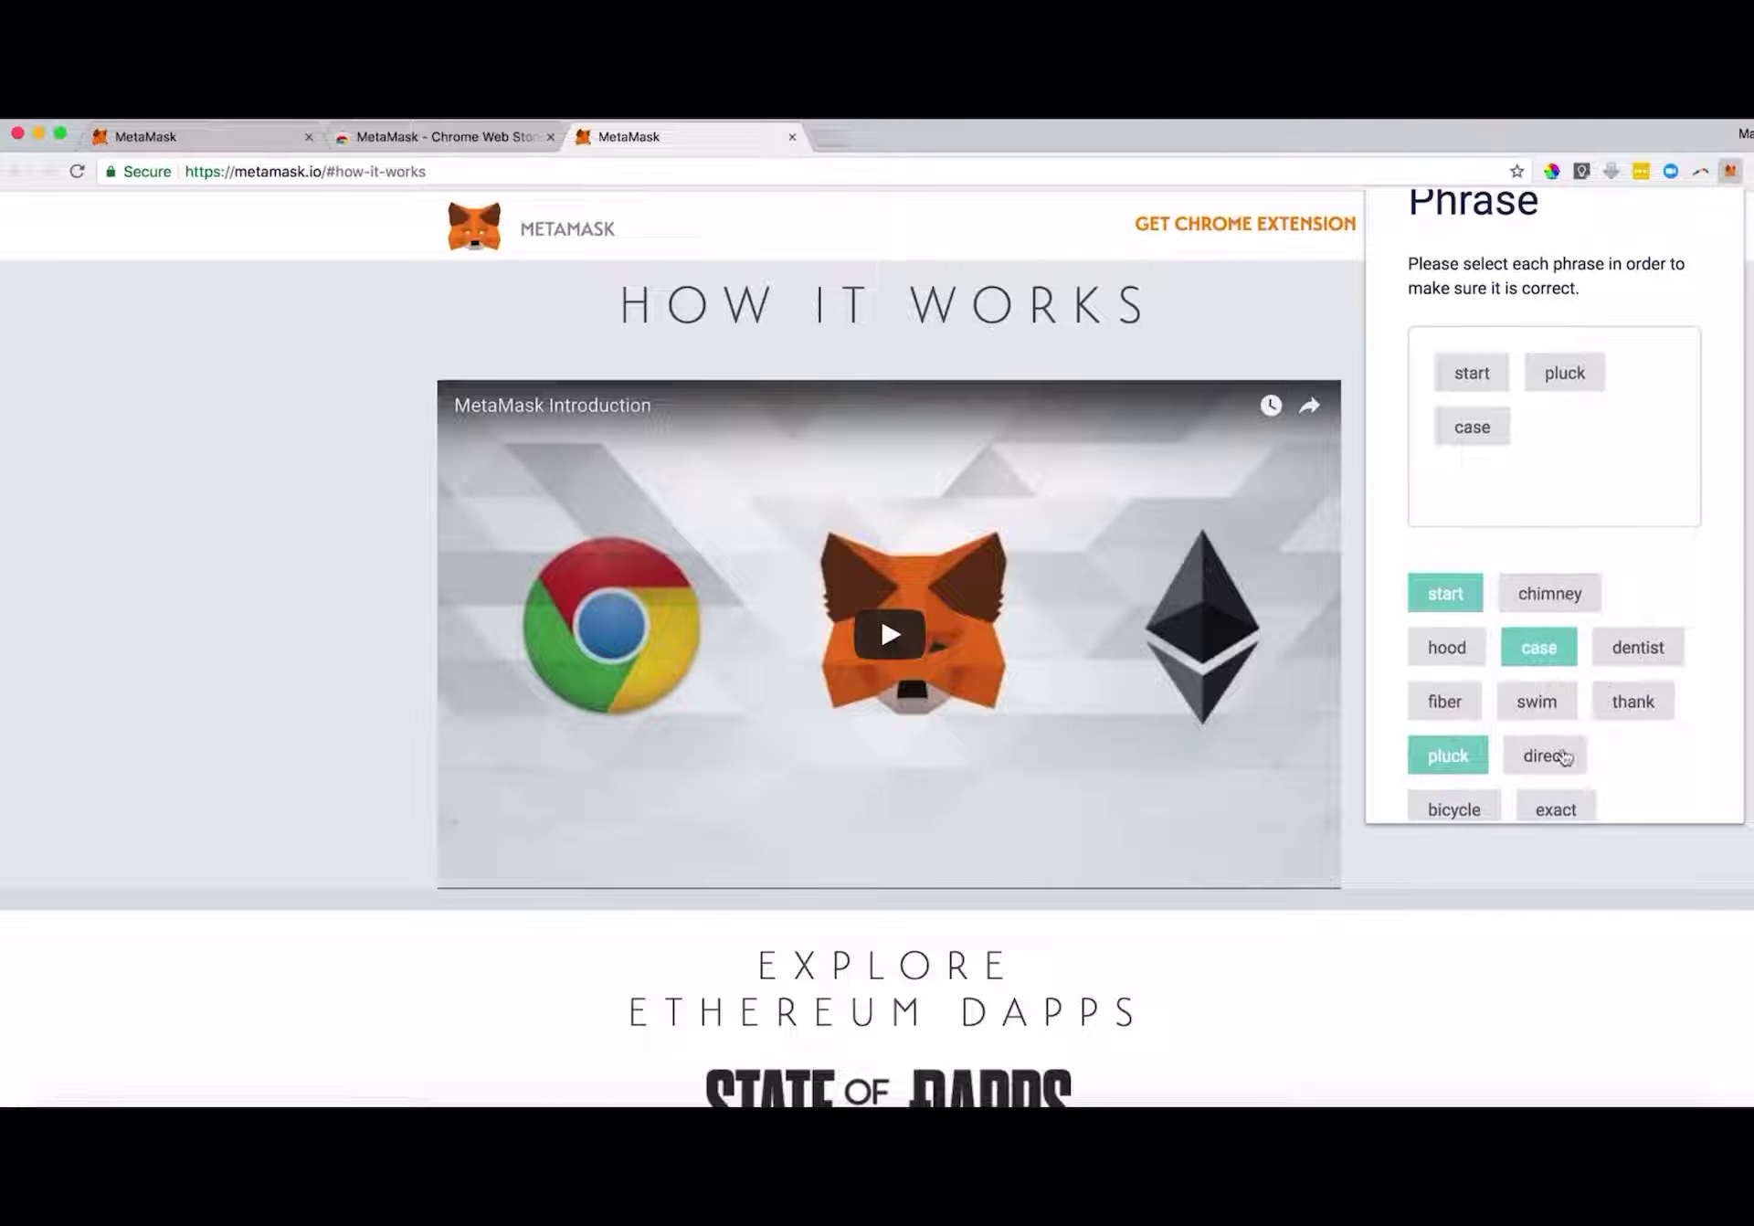
click(1560, 760)
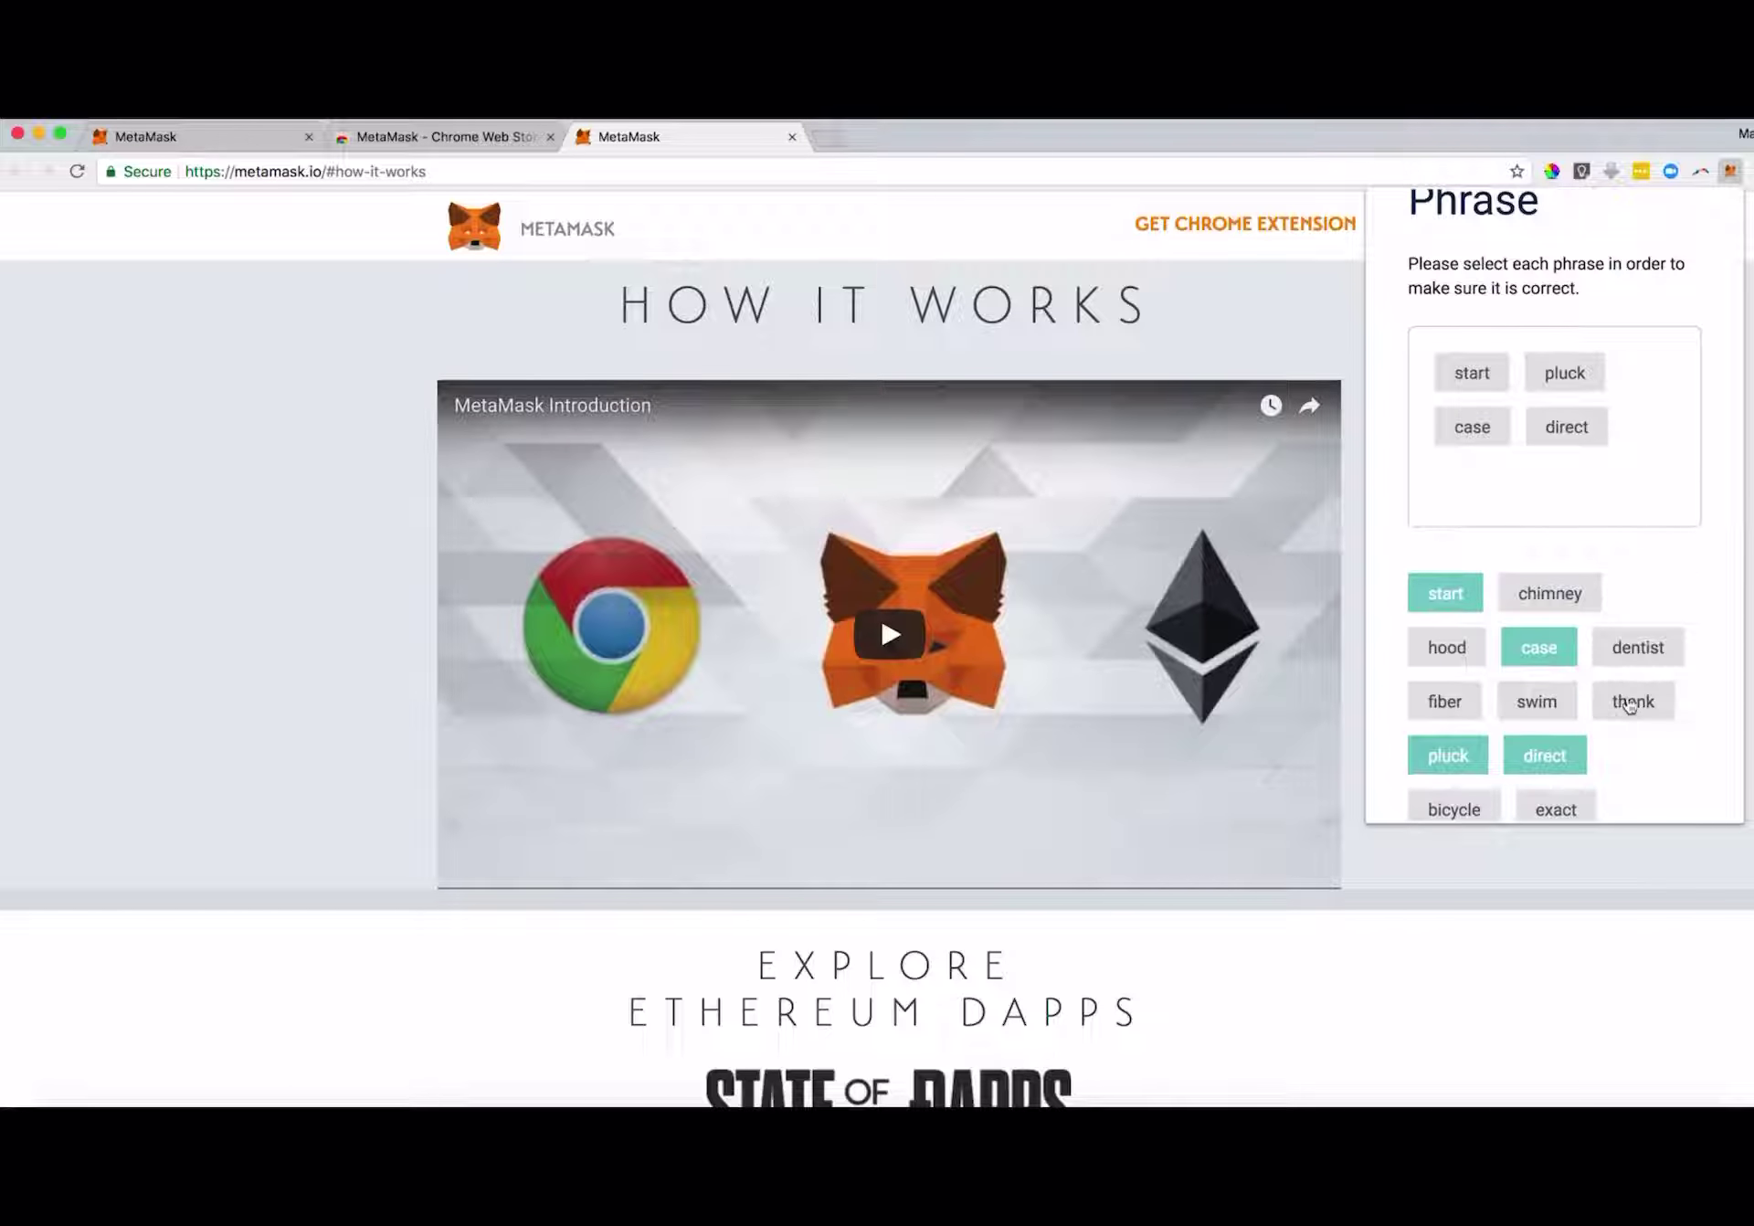
click(1629, 701)
click(1557, 716)
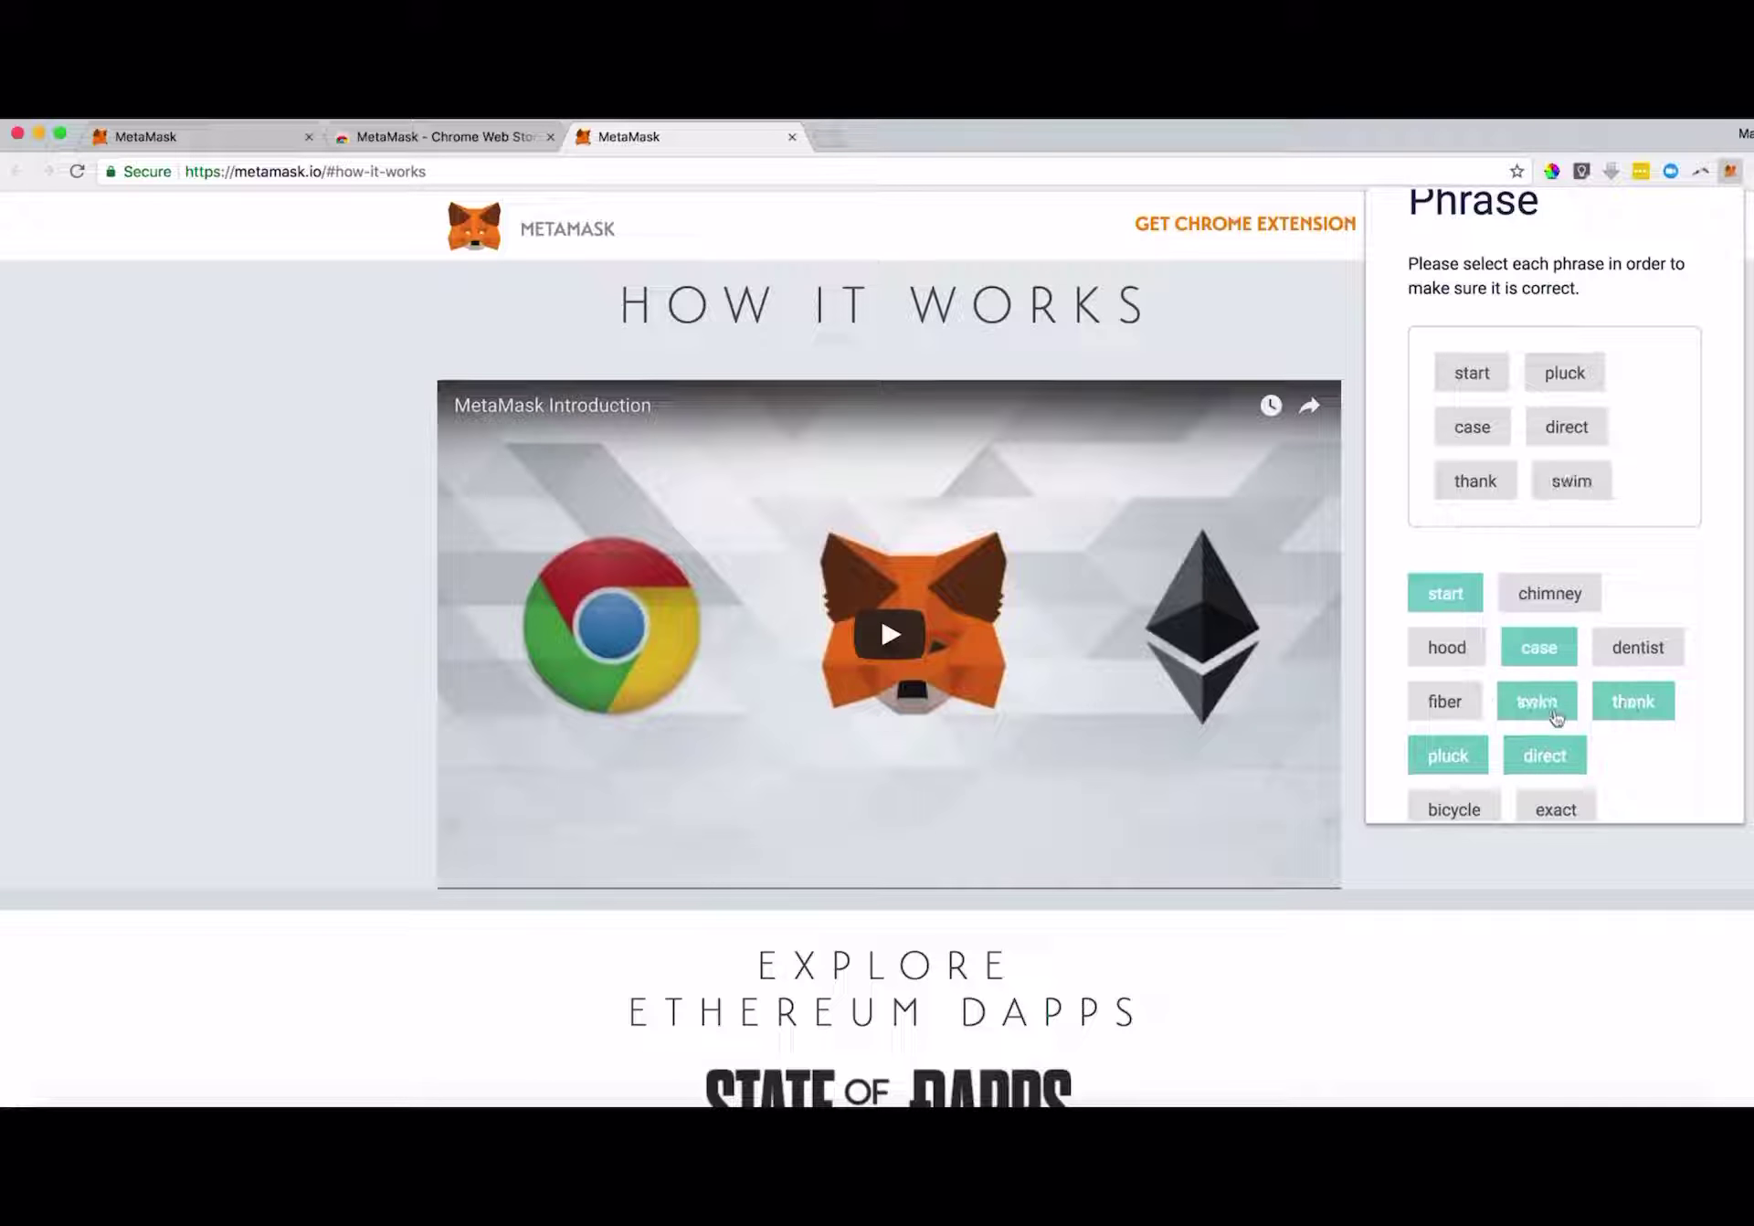
- Select the remaining six words of the secret backup phrase in order and confirm the phrase
click(1471, 811)
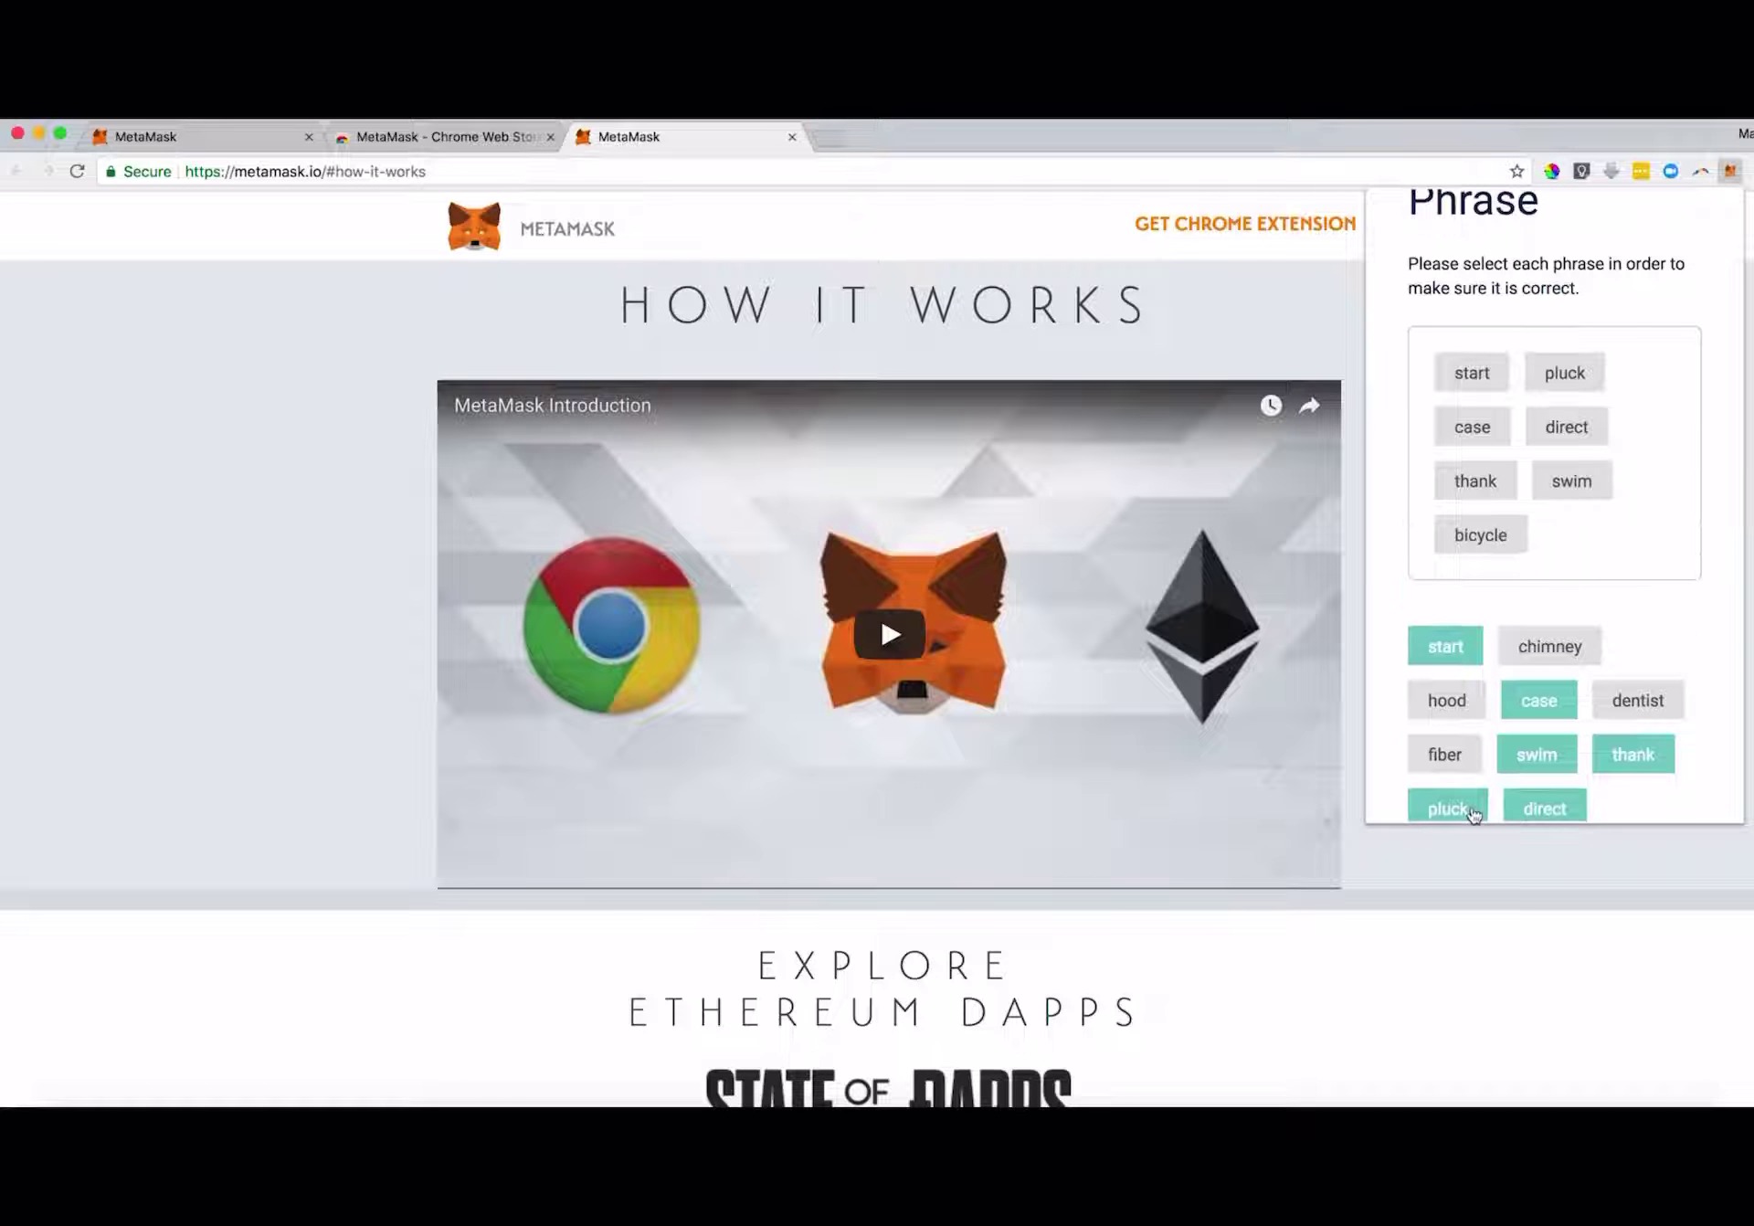
click(1551, 647)
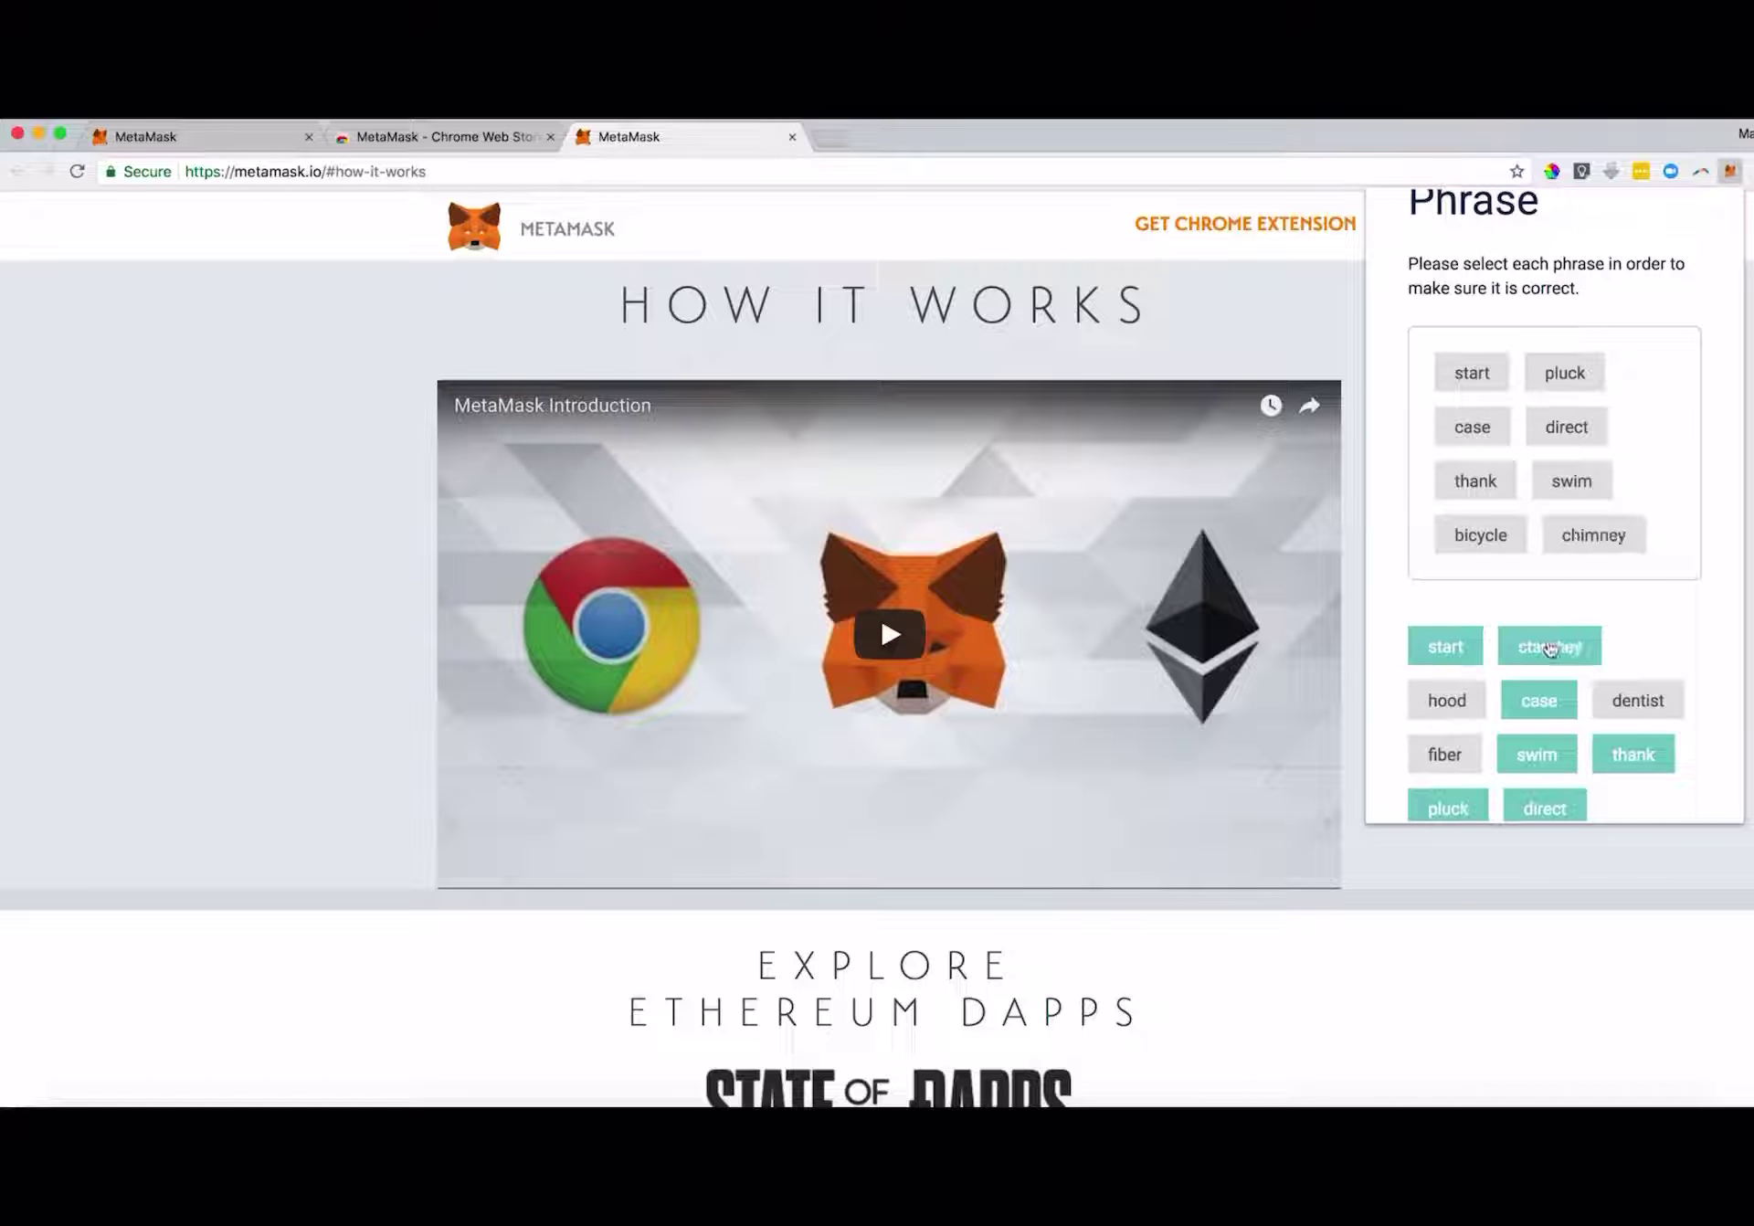
click(1643, 707)
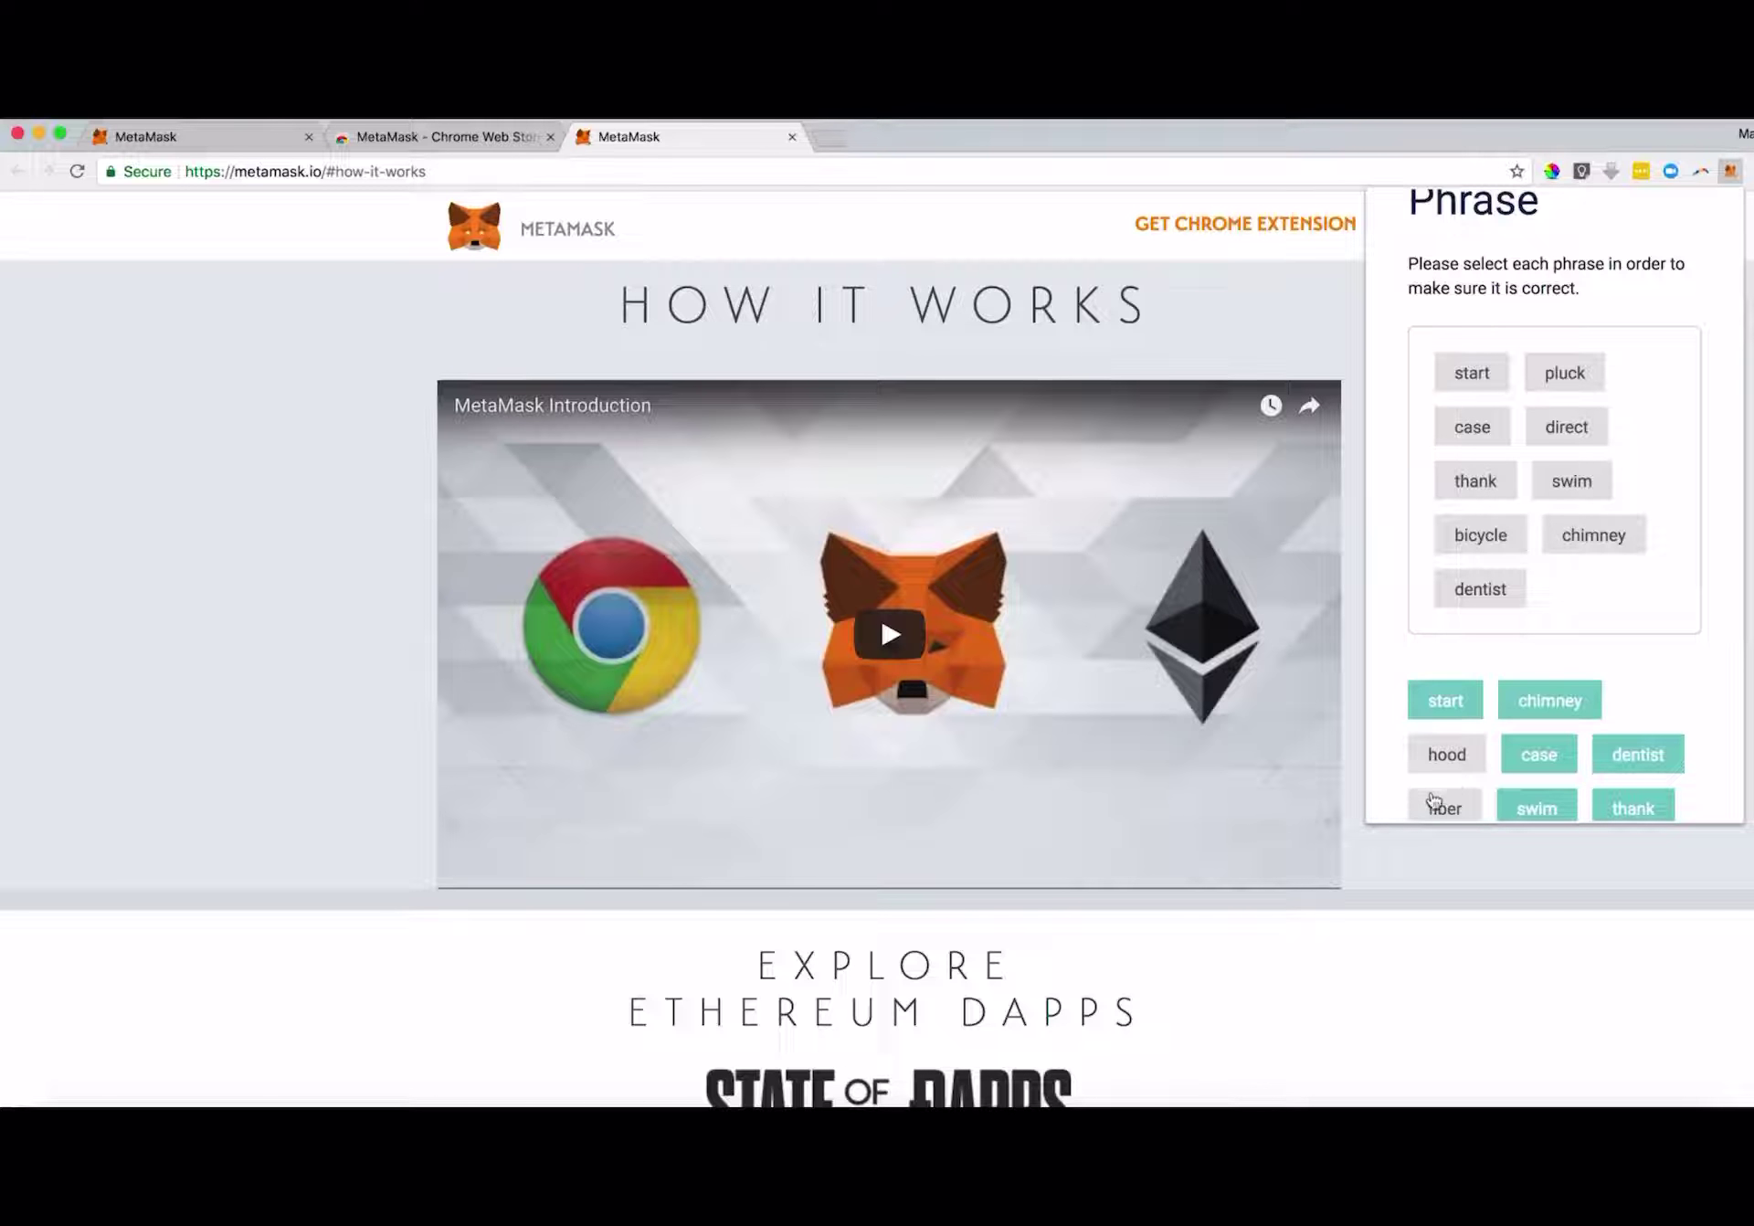
click(1448, 764)
scroll(1448, 763, down, 3)
click(1556, 645)
click(1444, 592)
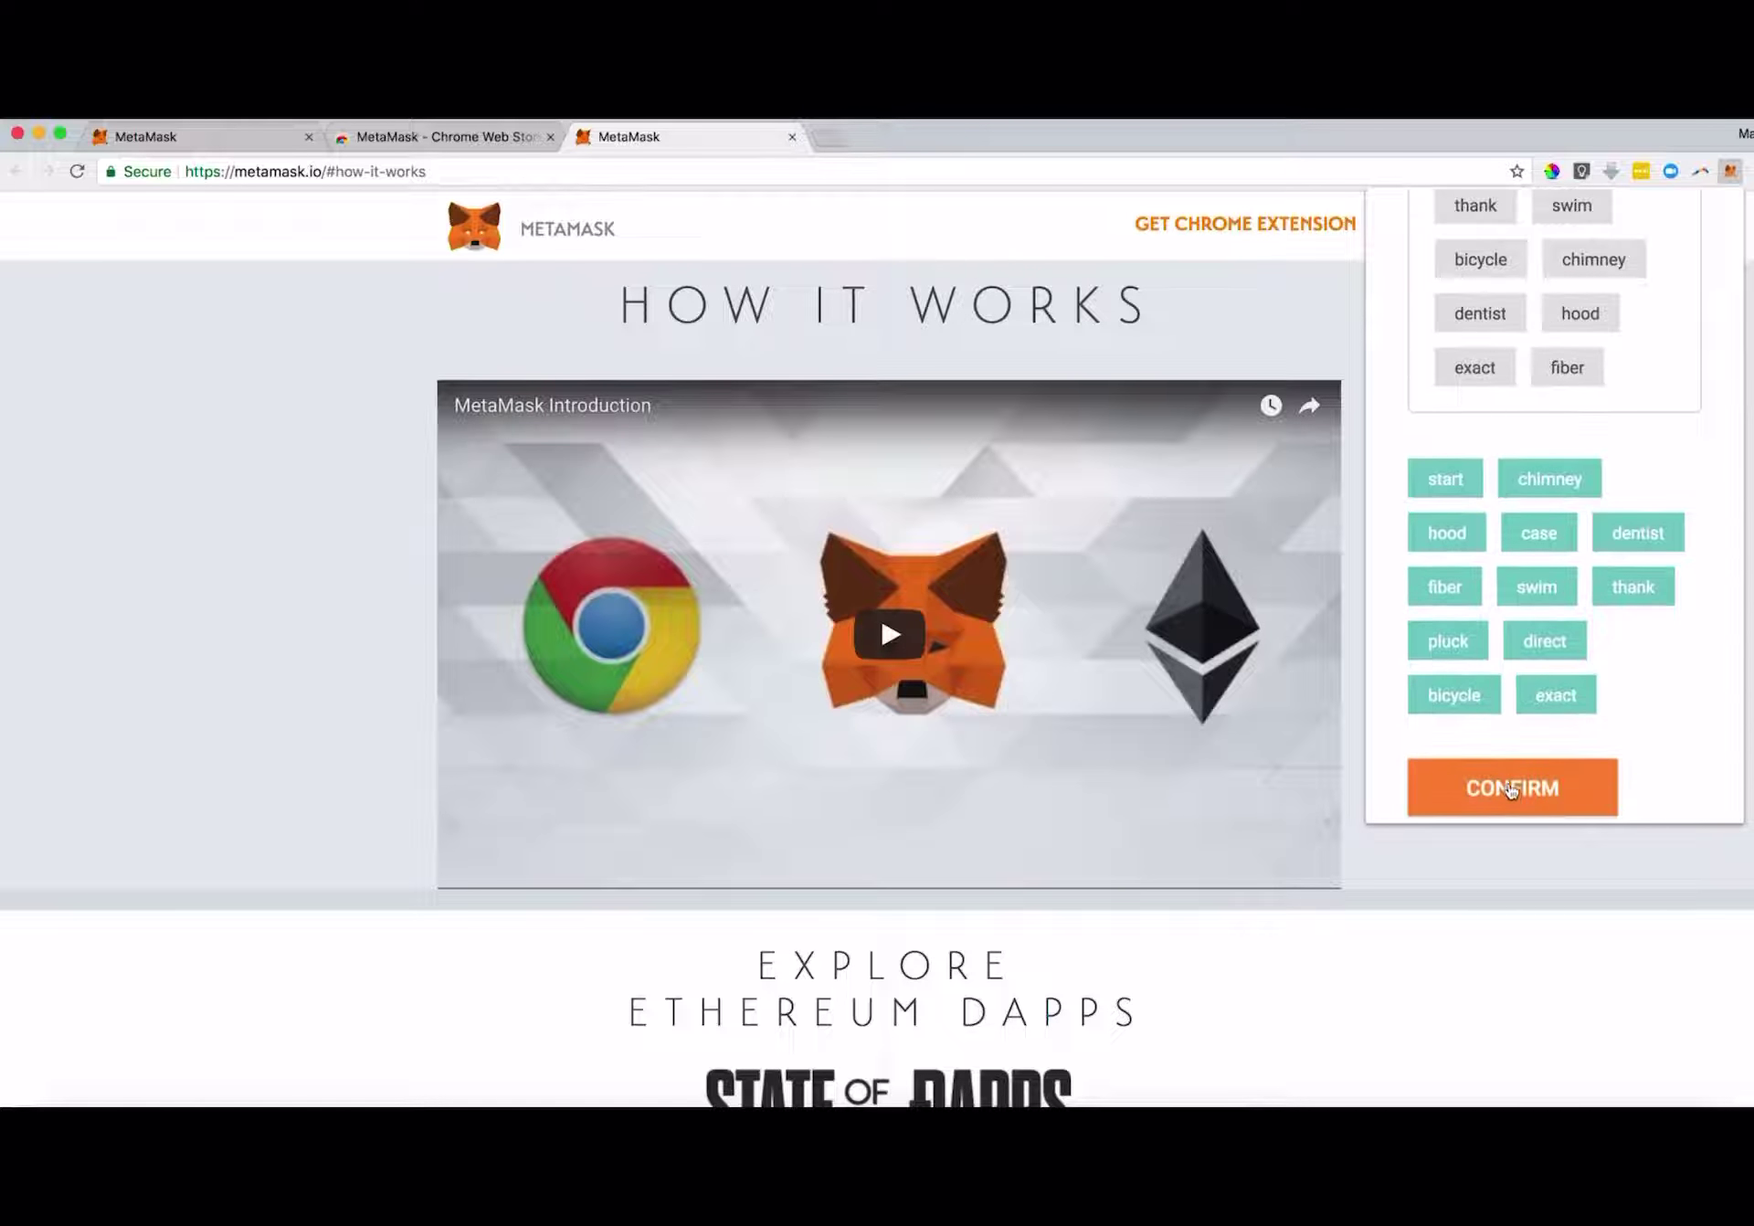
click(1513, 788)
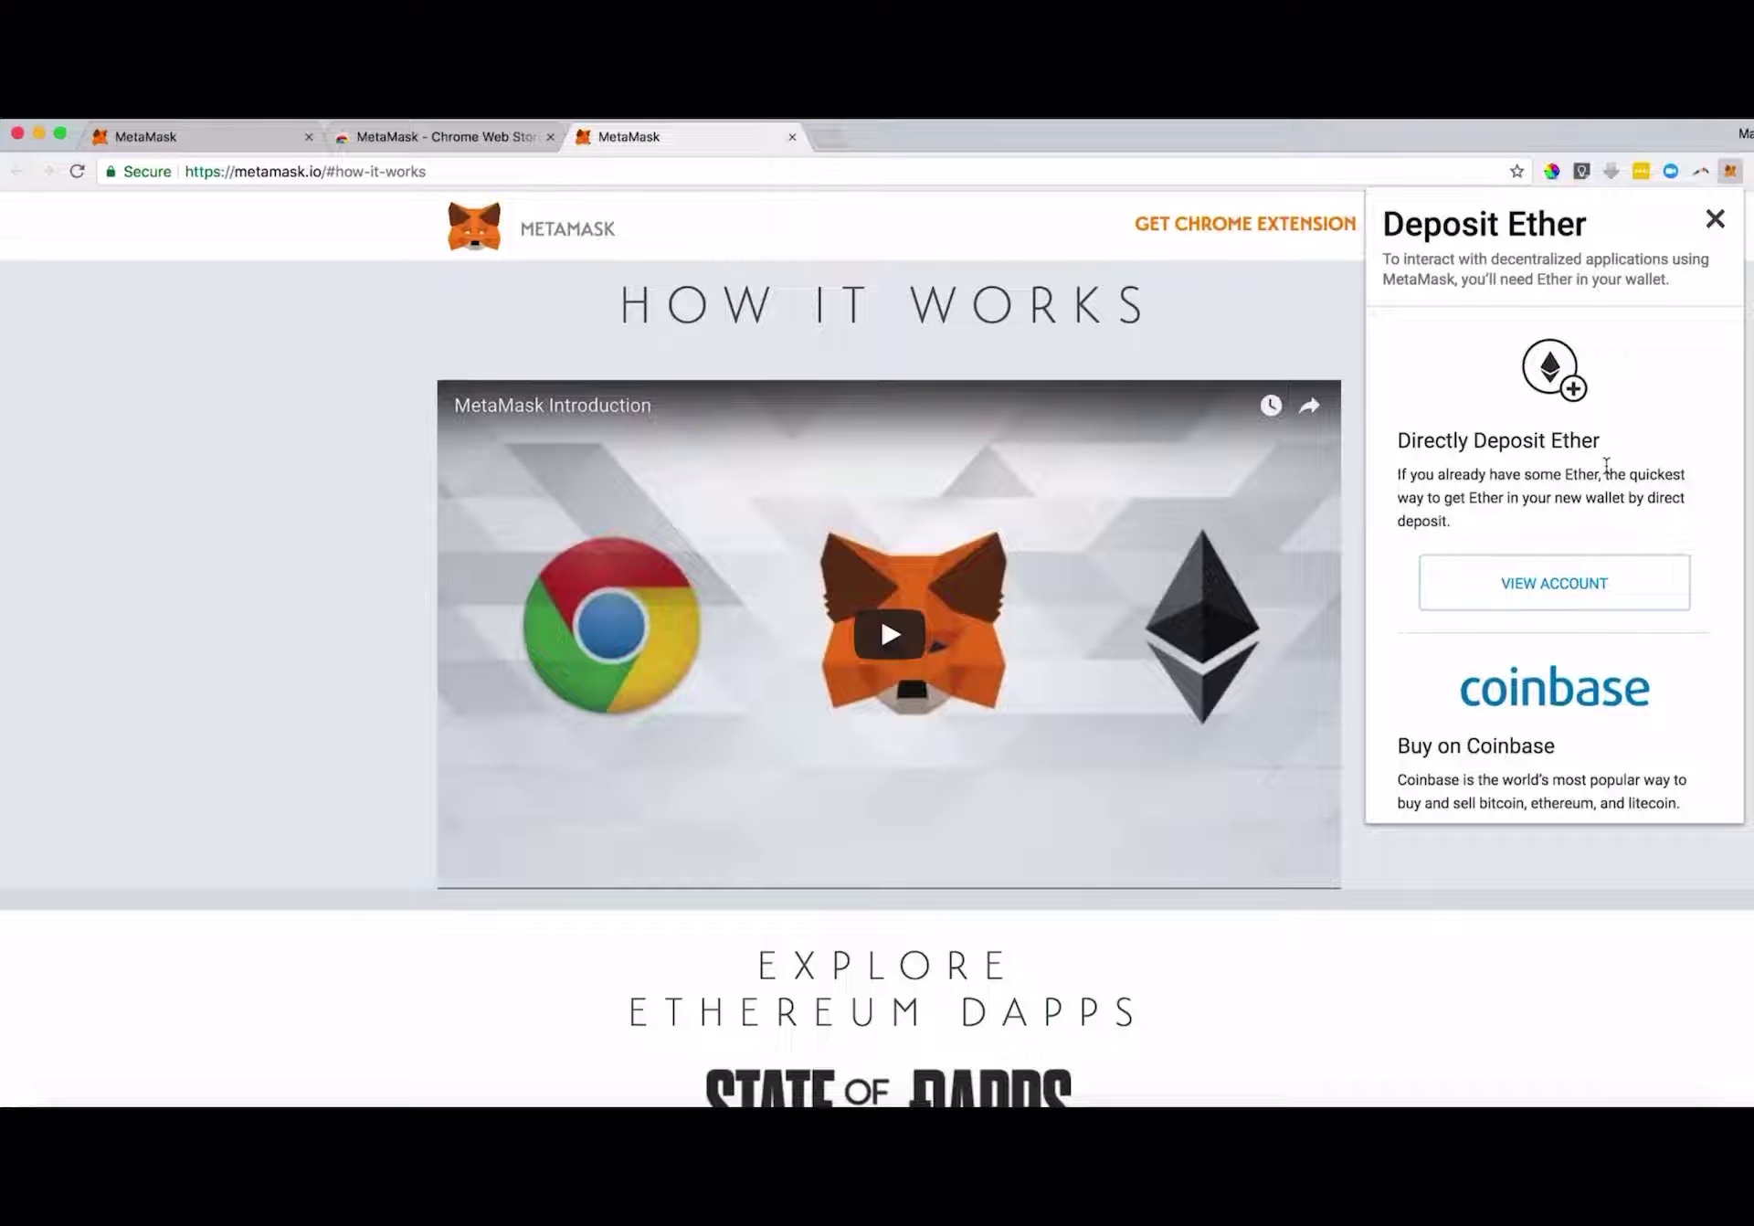
- Look at the Coinbase option for buying Ether on its purchase page, and close that page
scroll(1544, 475, down, 3)
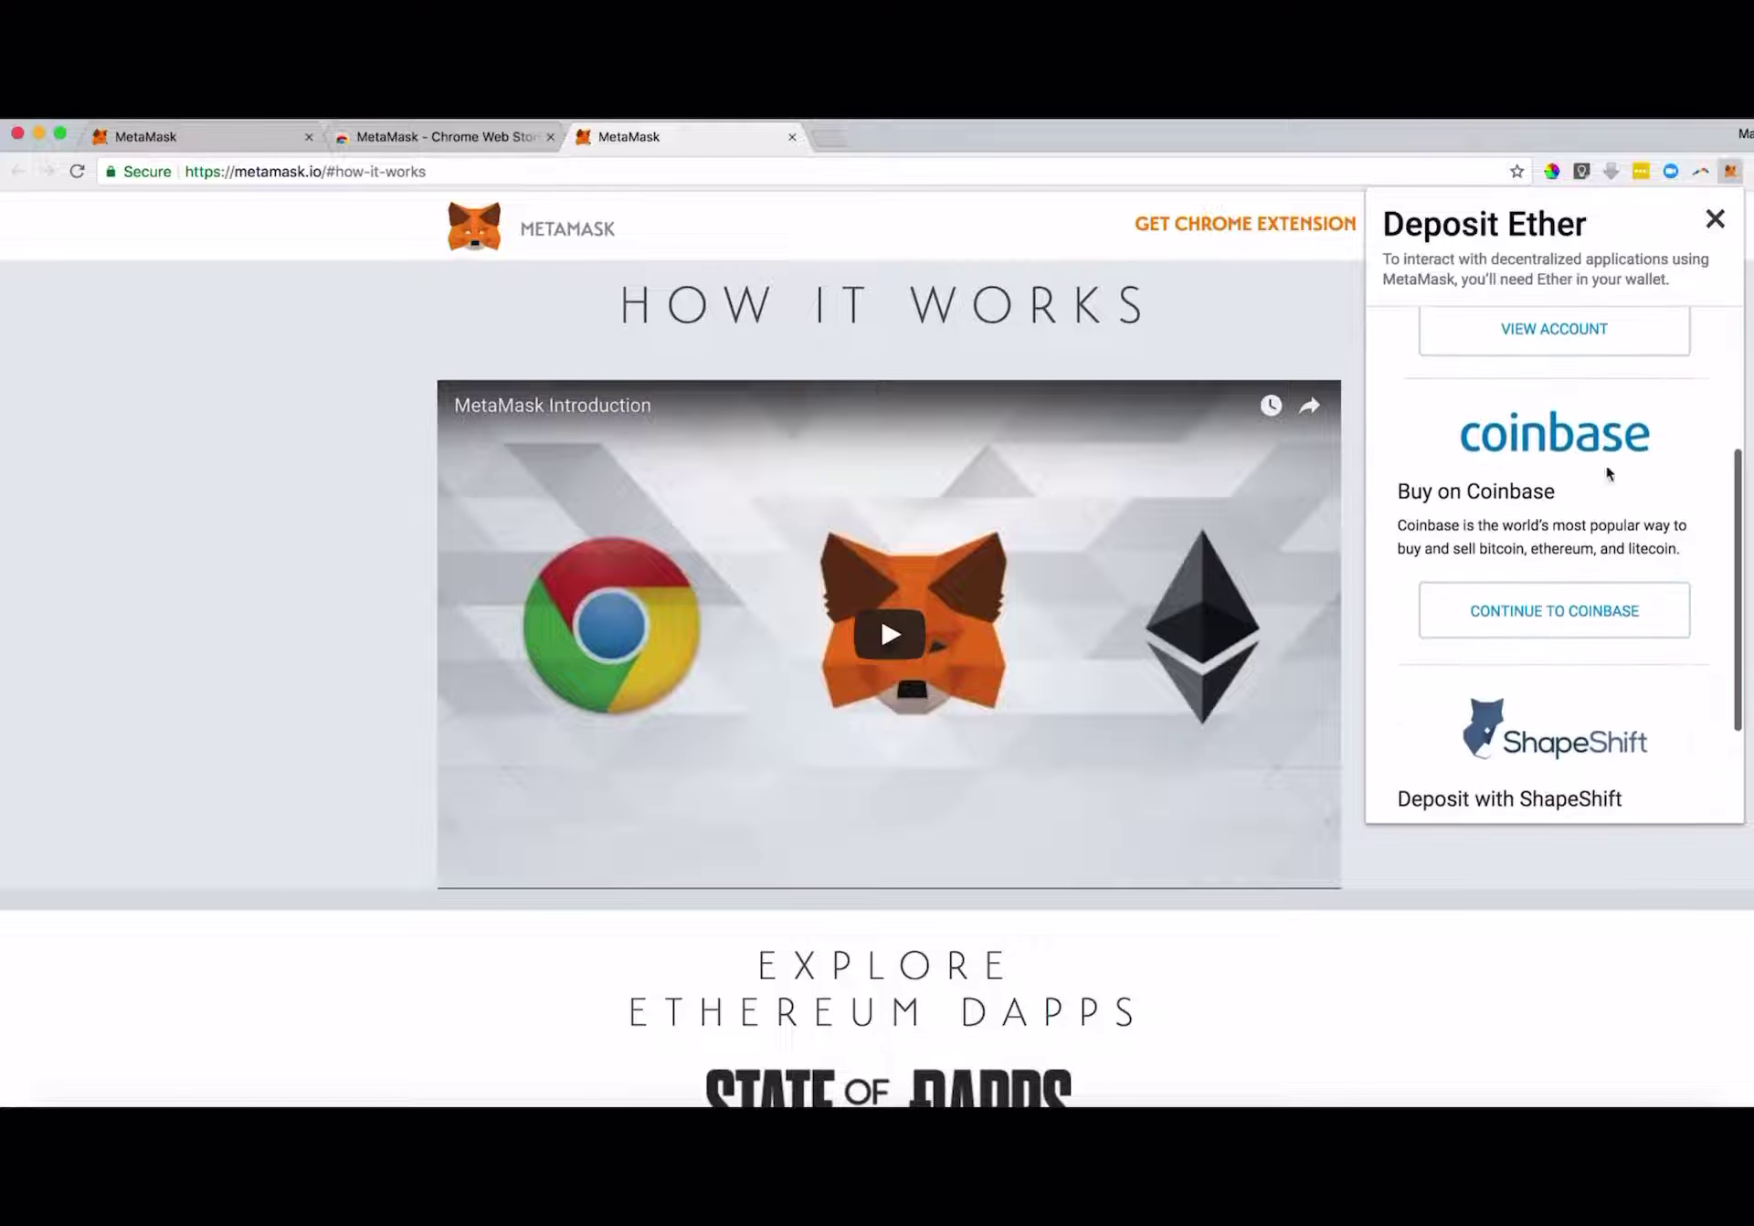
click(1577, 544)
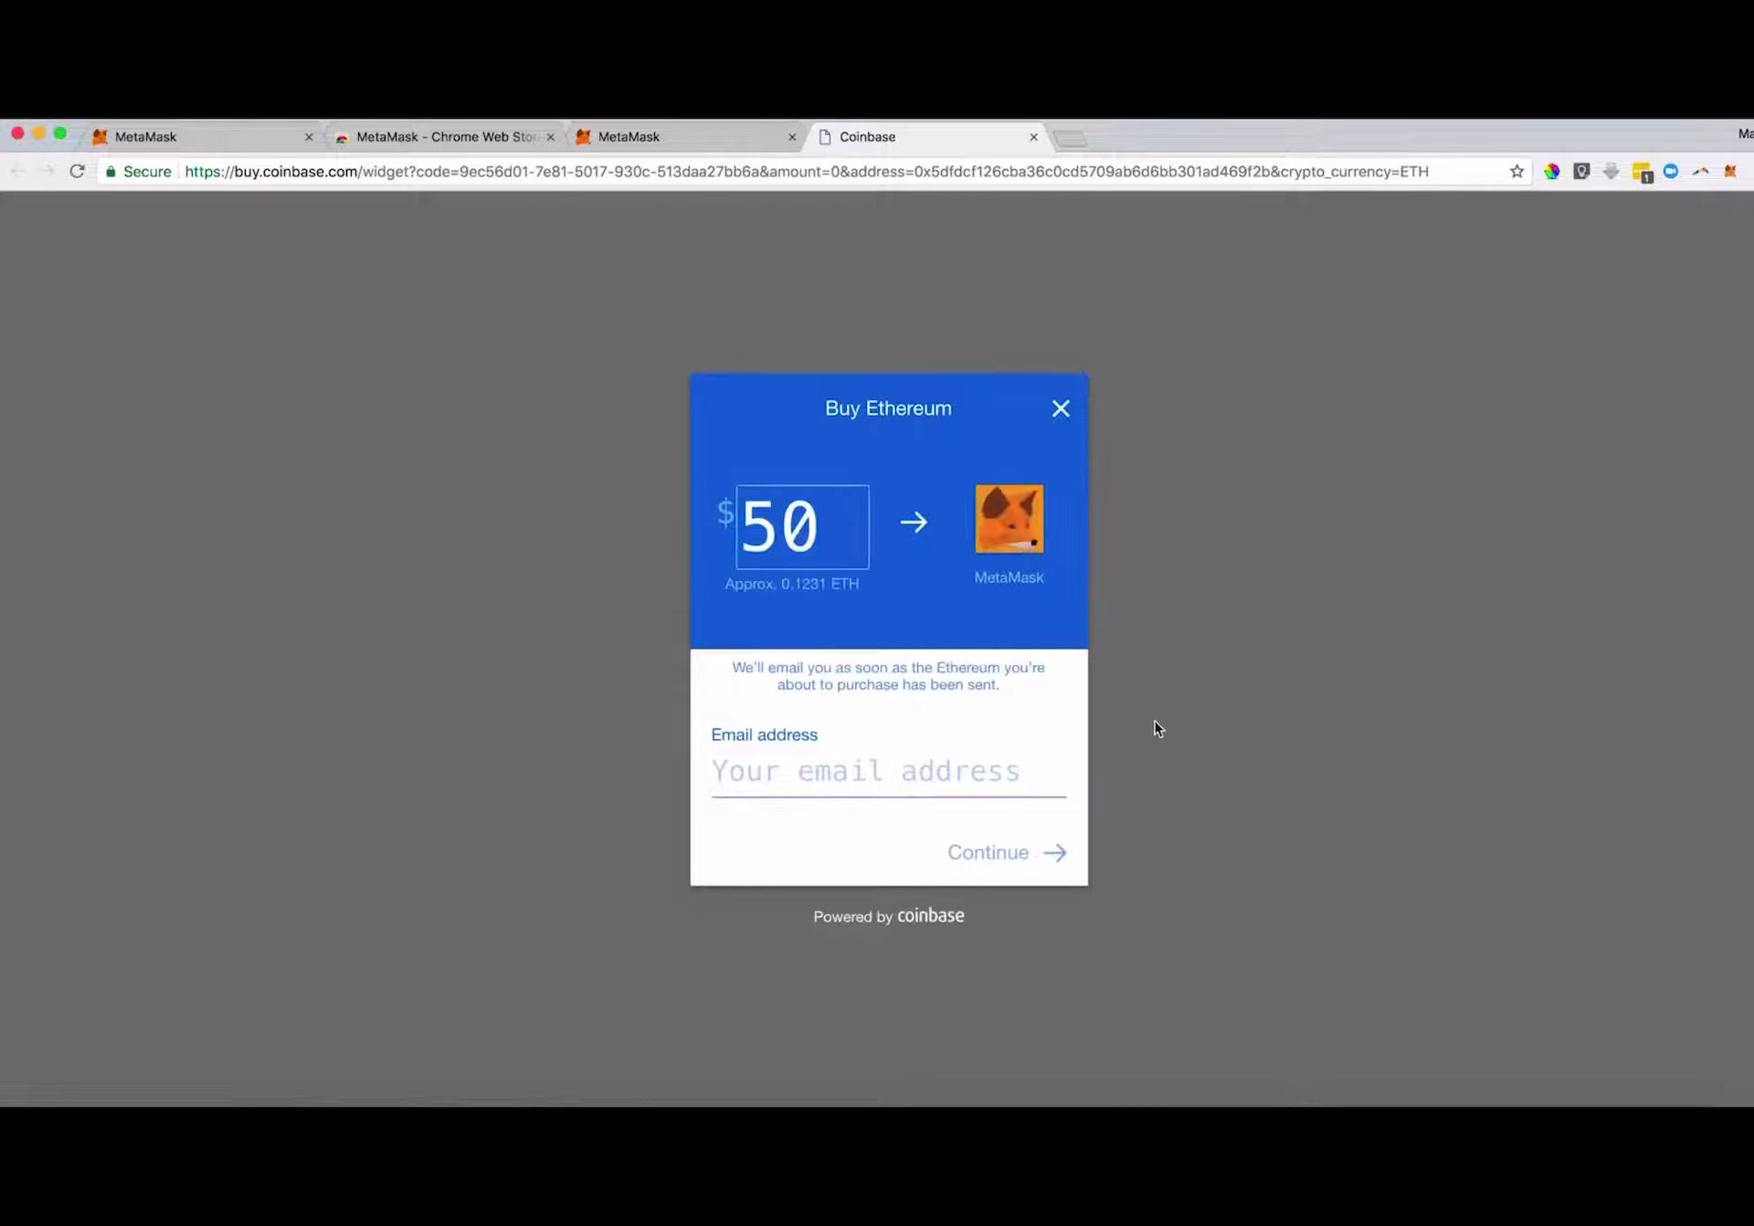
click(1033, 136)
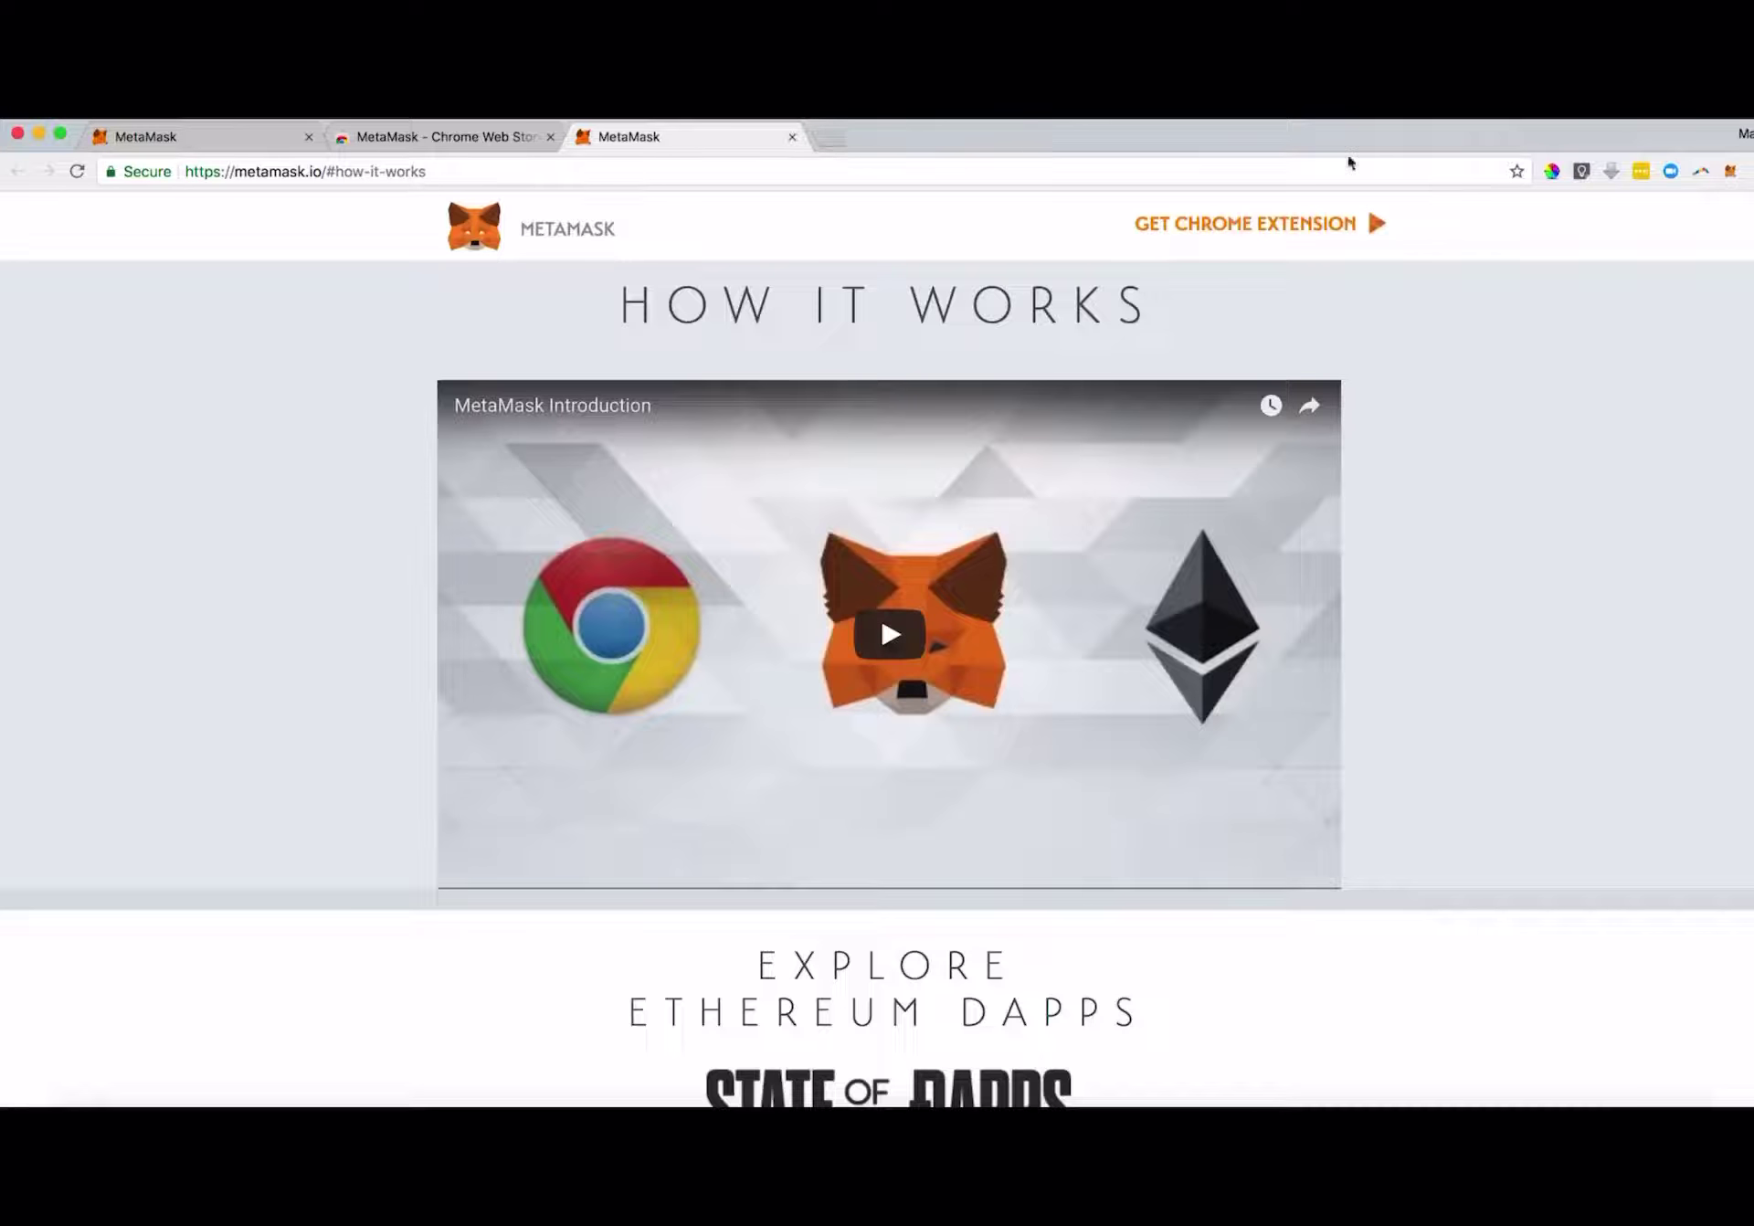
- Reopen the wallet's deposit options, view the ShapeShift BTC-to-ETH deposit form and return to the list of options
click(1730, 171)
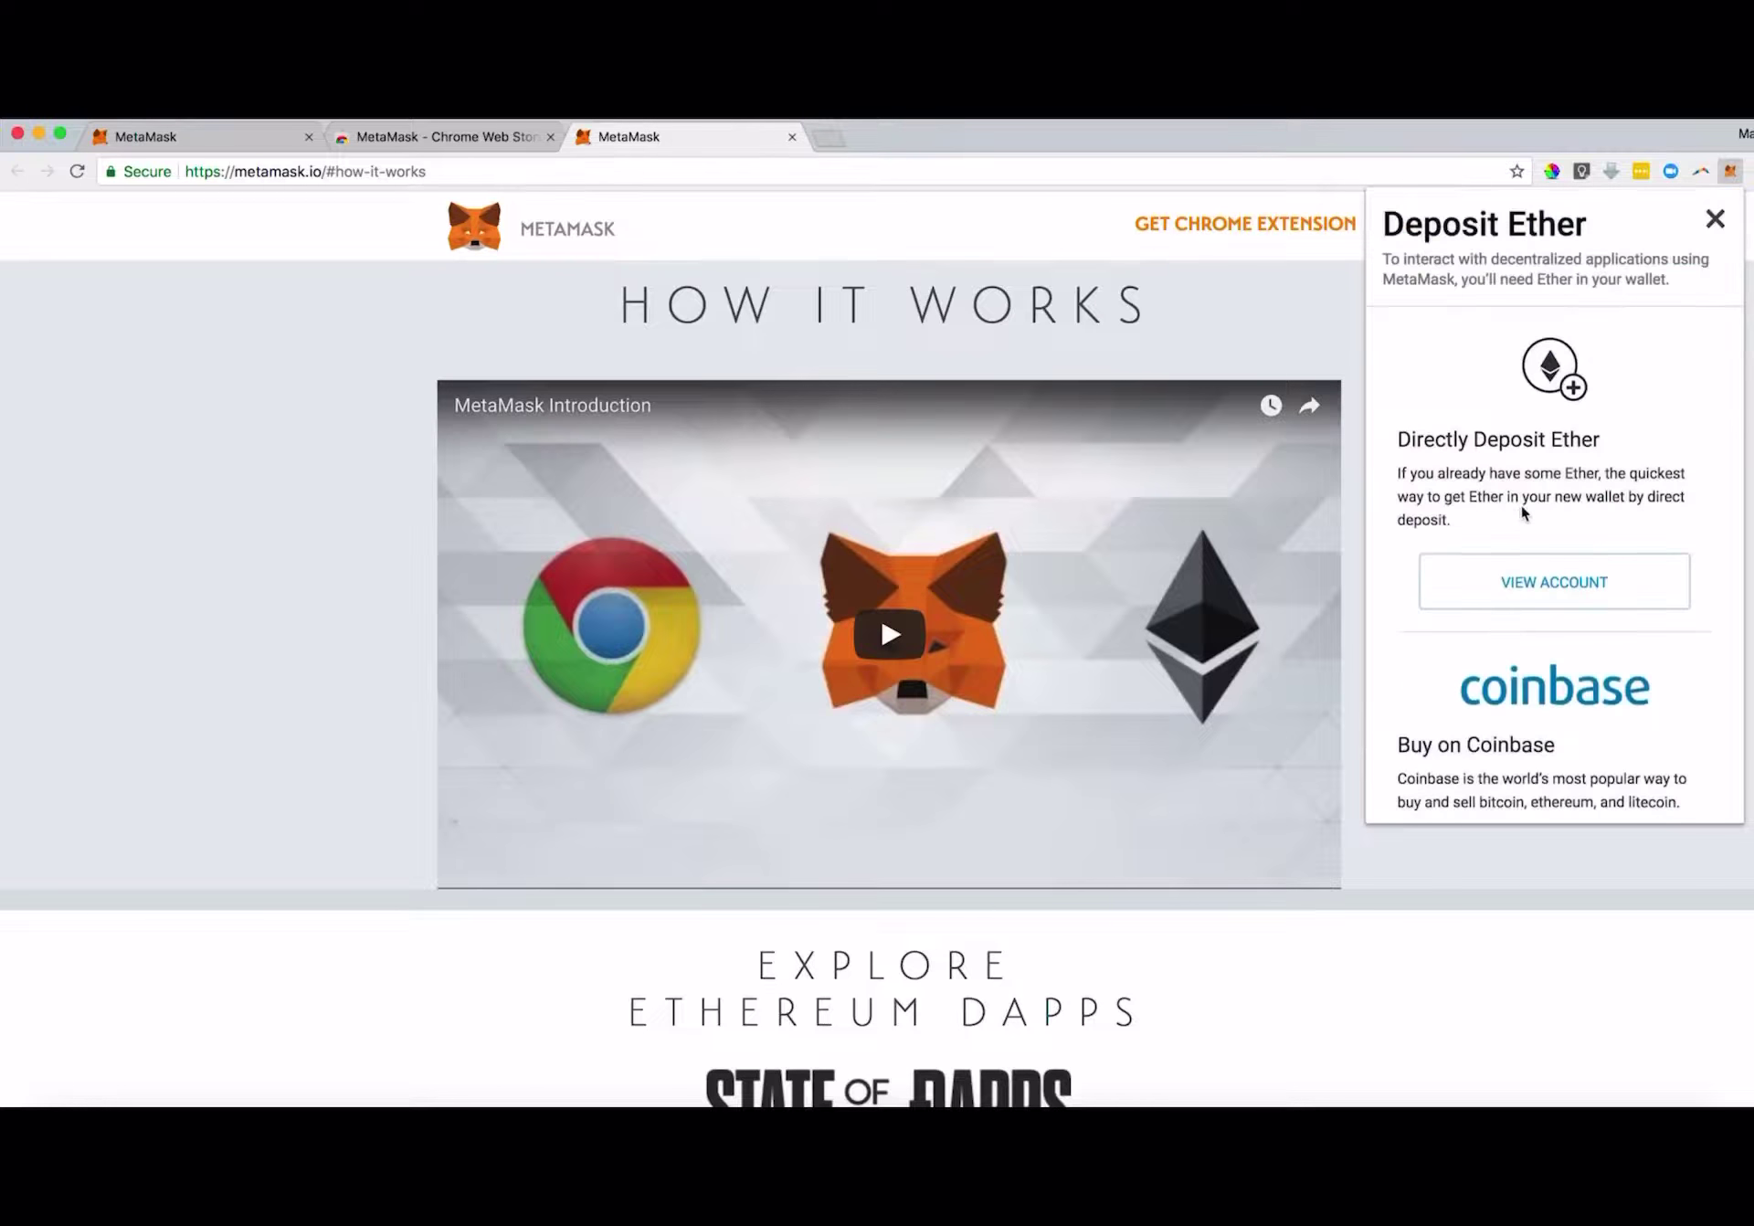
scroll(1546, 721, down, 3)
click(1553, 775)
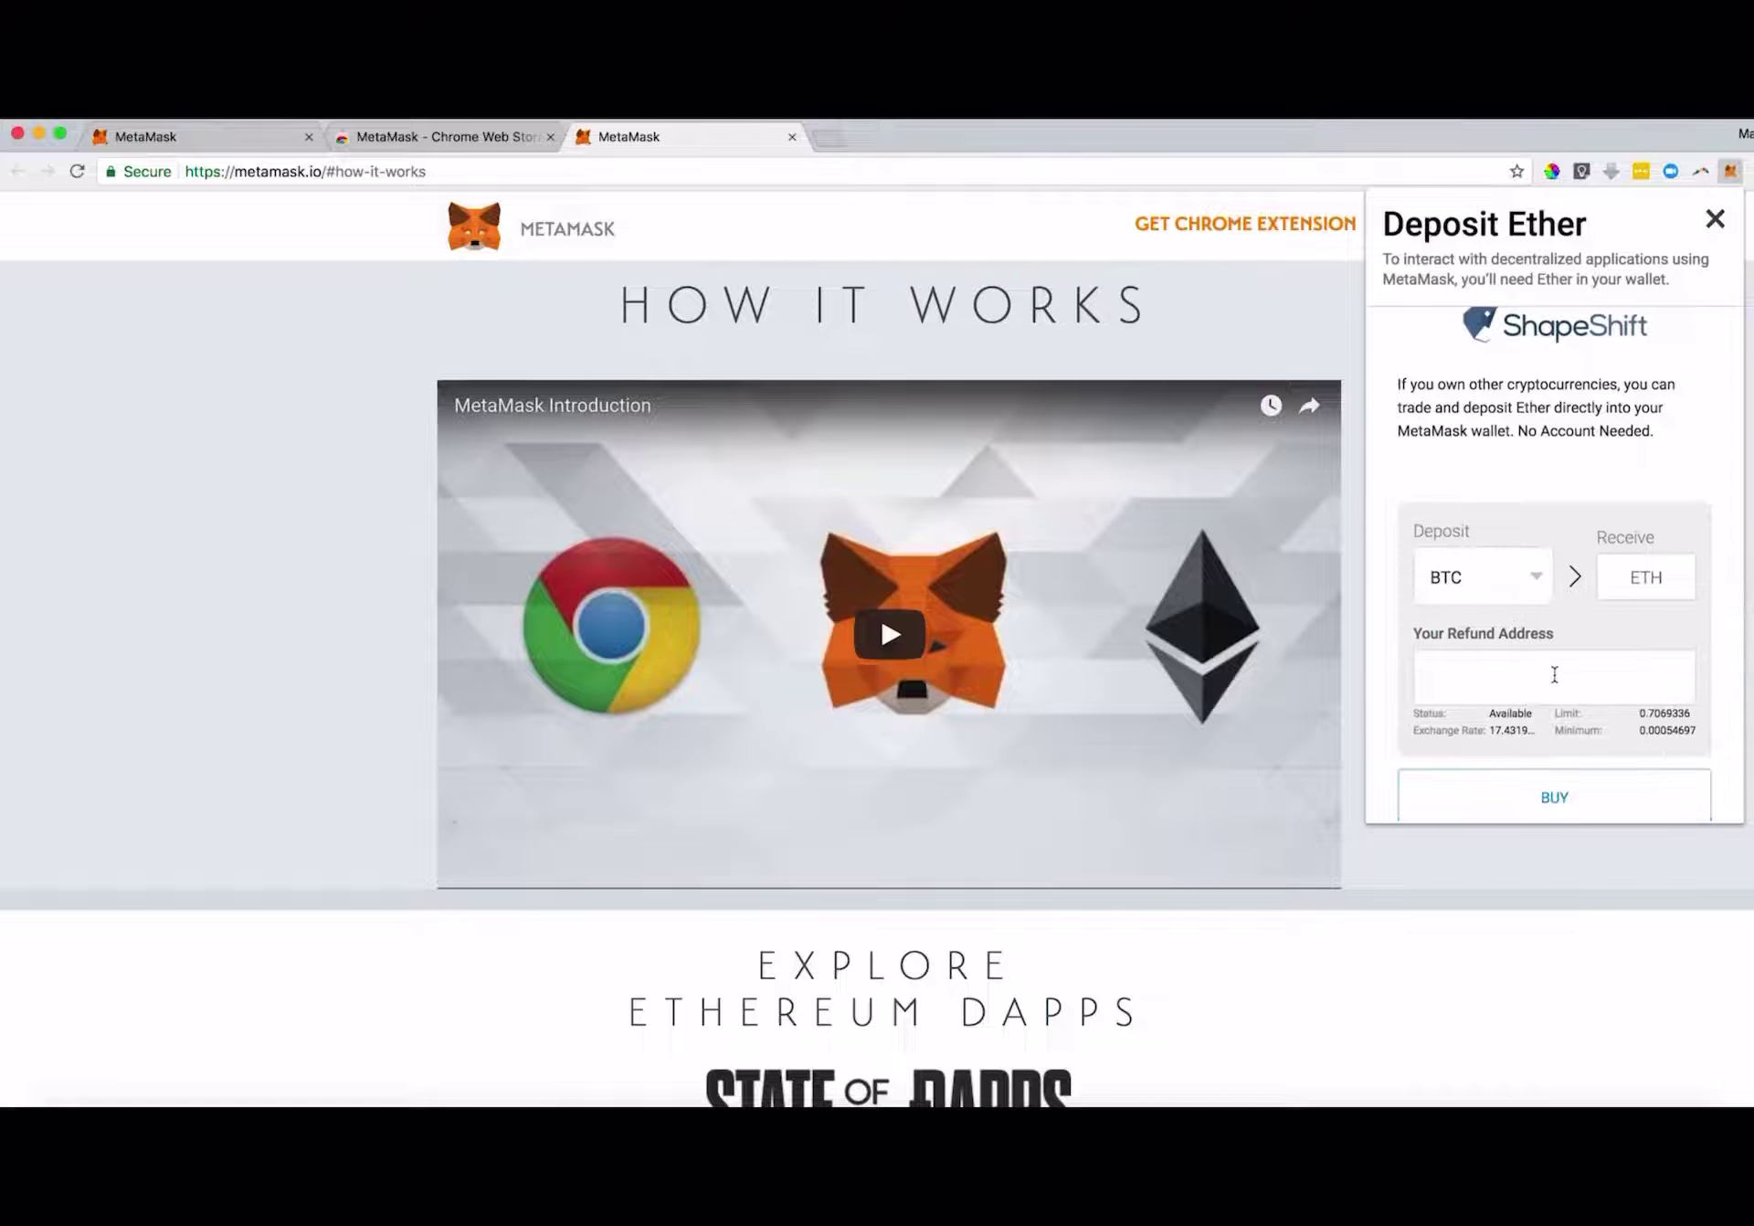
scroll(1439, 359, up, 1)
click(1405, 330)
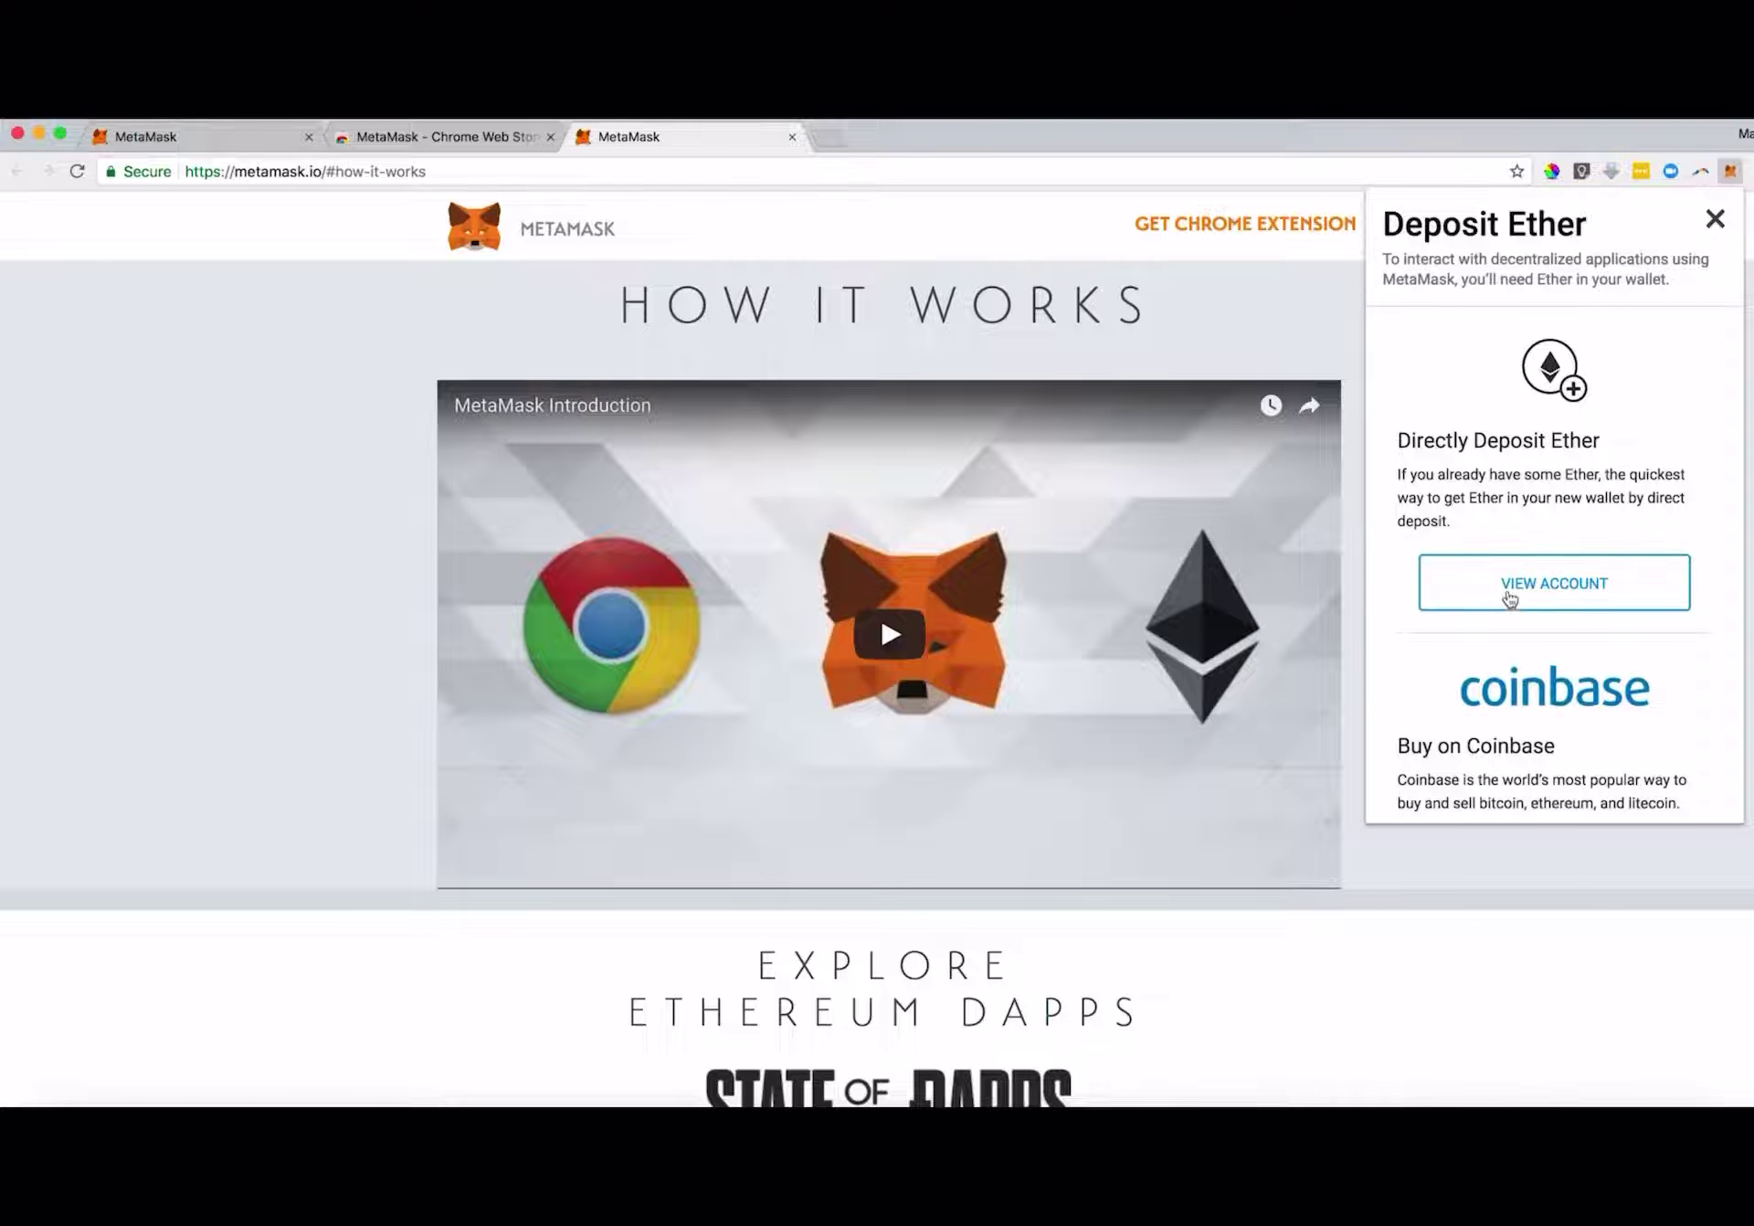
- View the QR code and details of Account 1, open the account on Etherscan and highlight its address there
click(1510, 593)
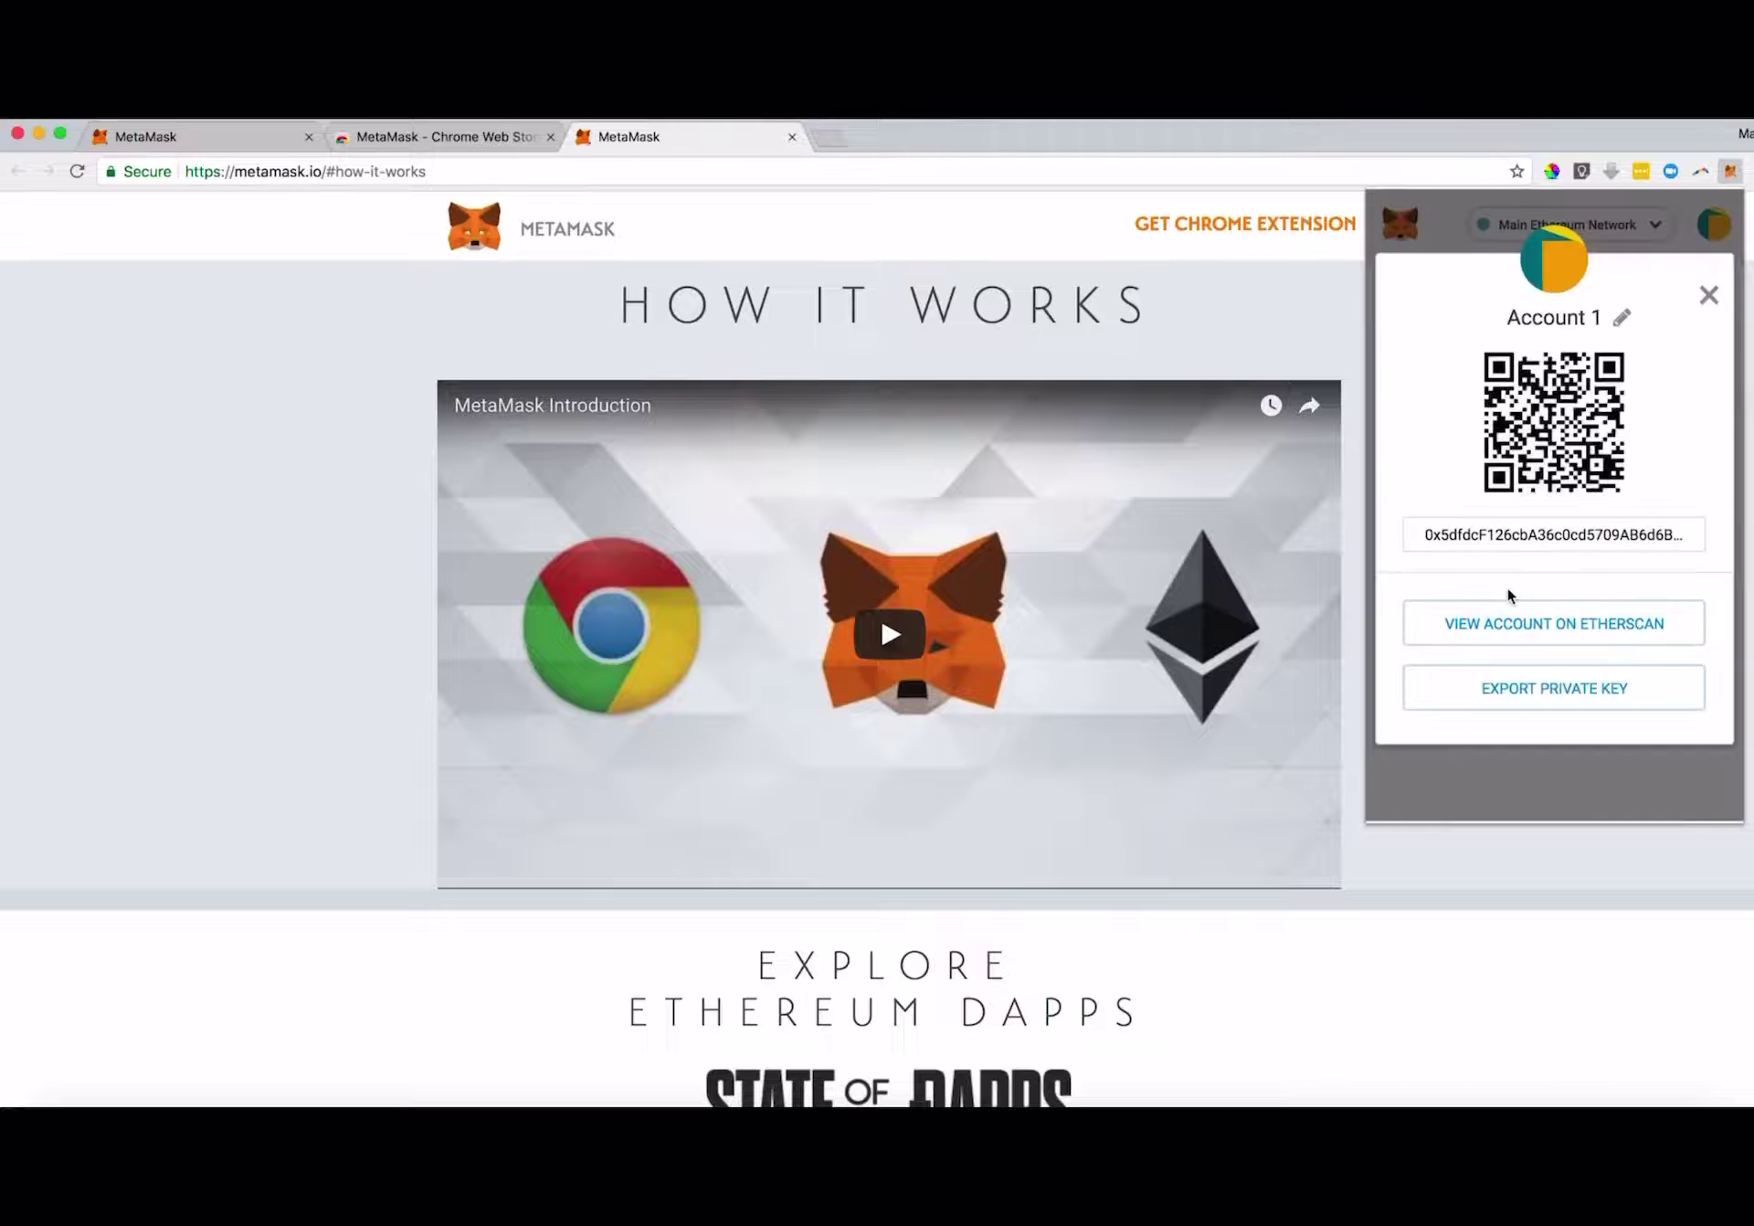
click(1708, 295)
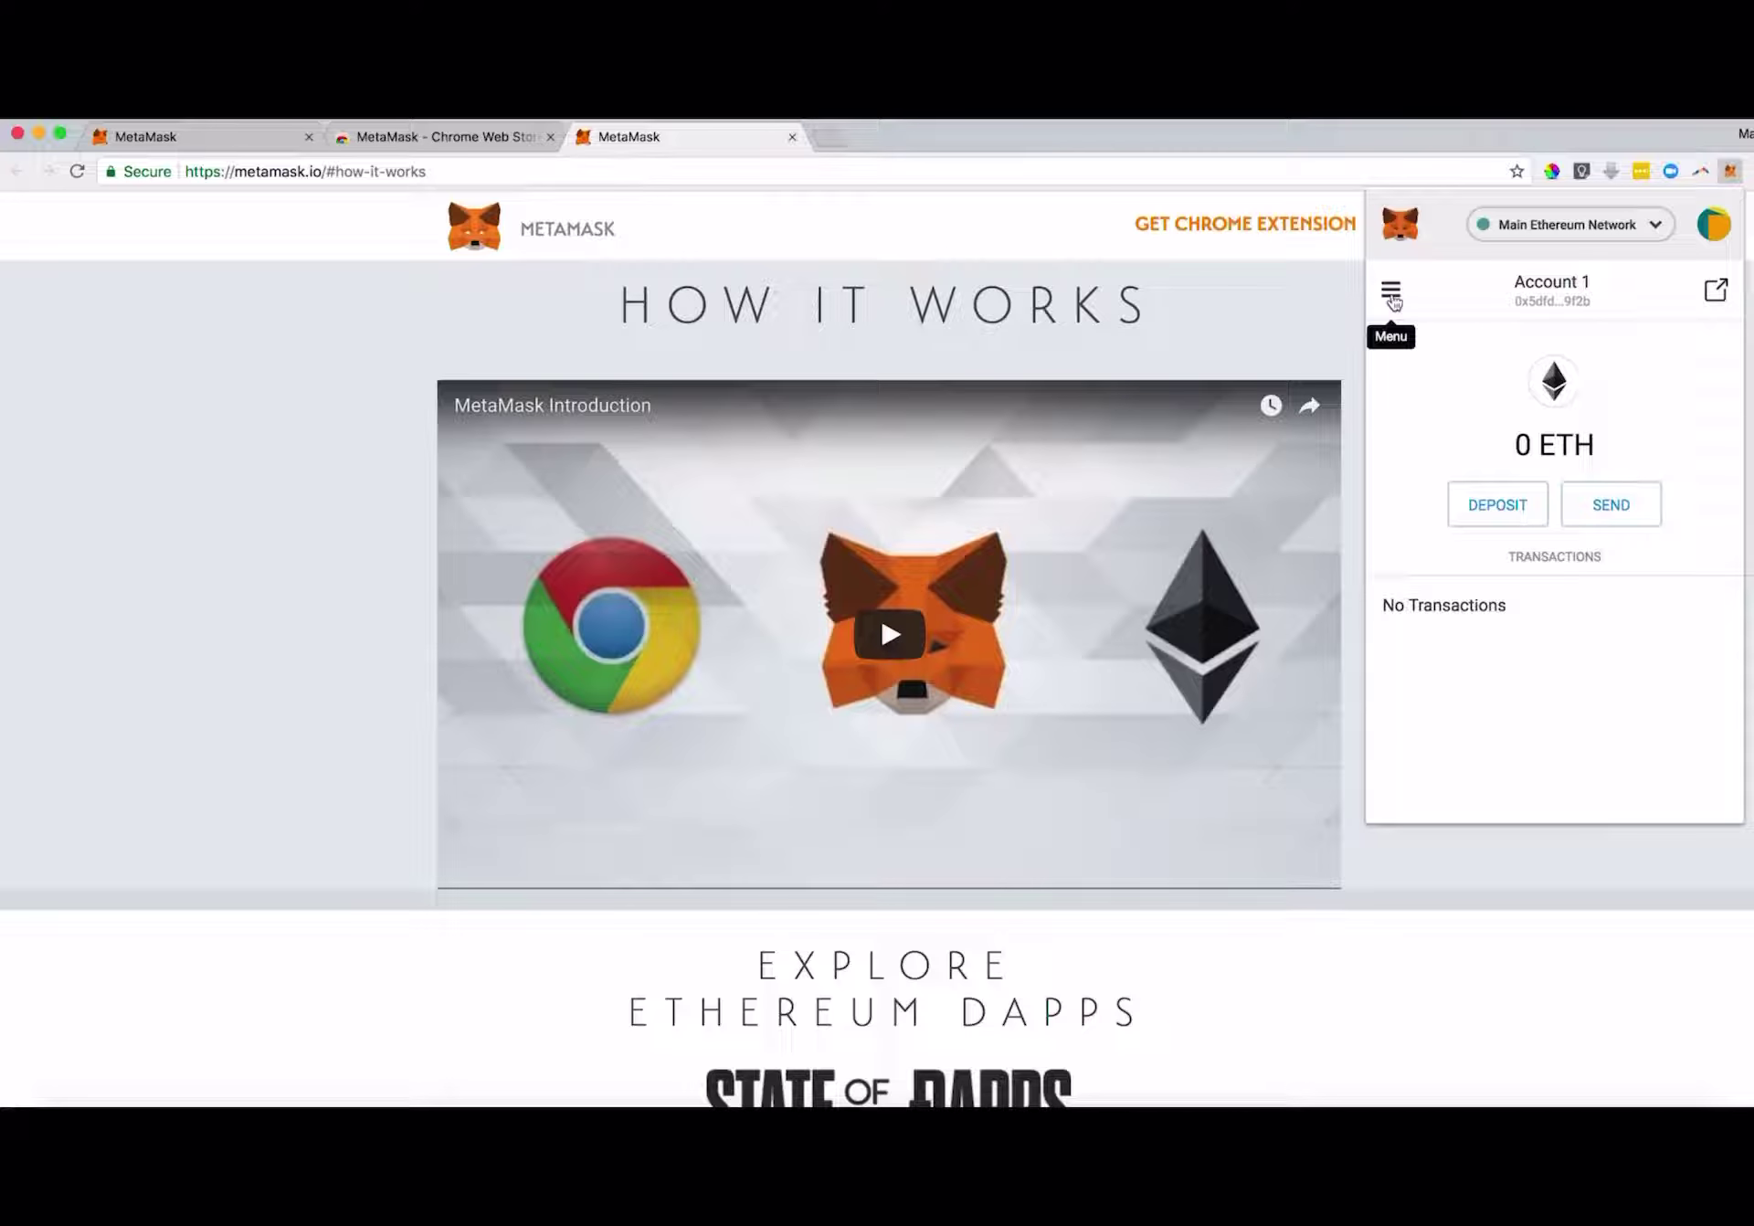
click(1391, 294)
click(1521, 440)
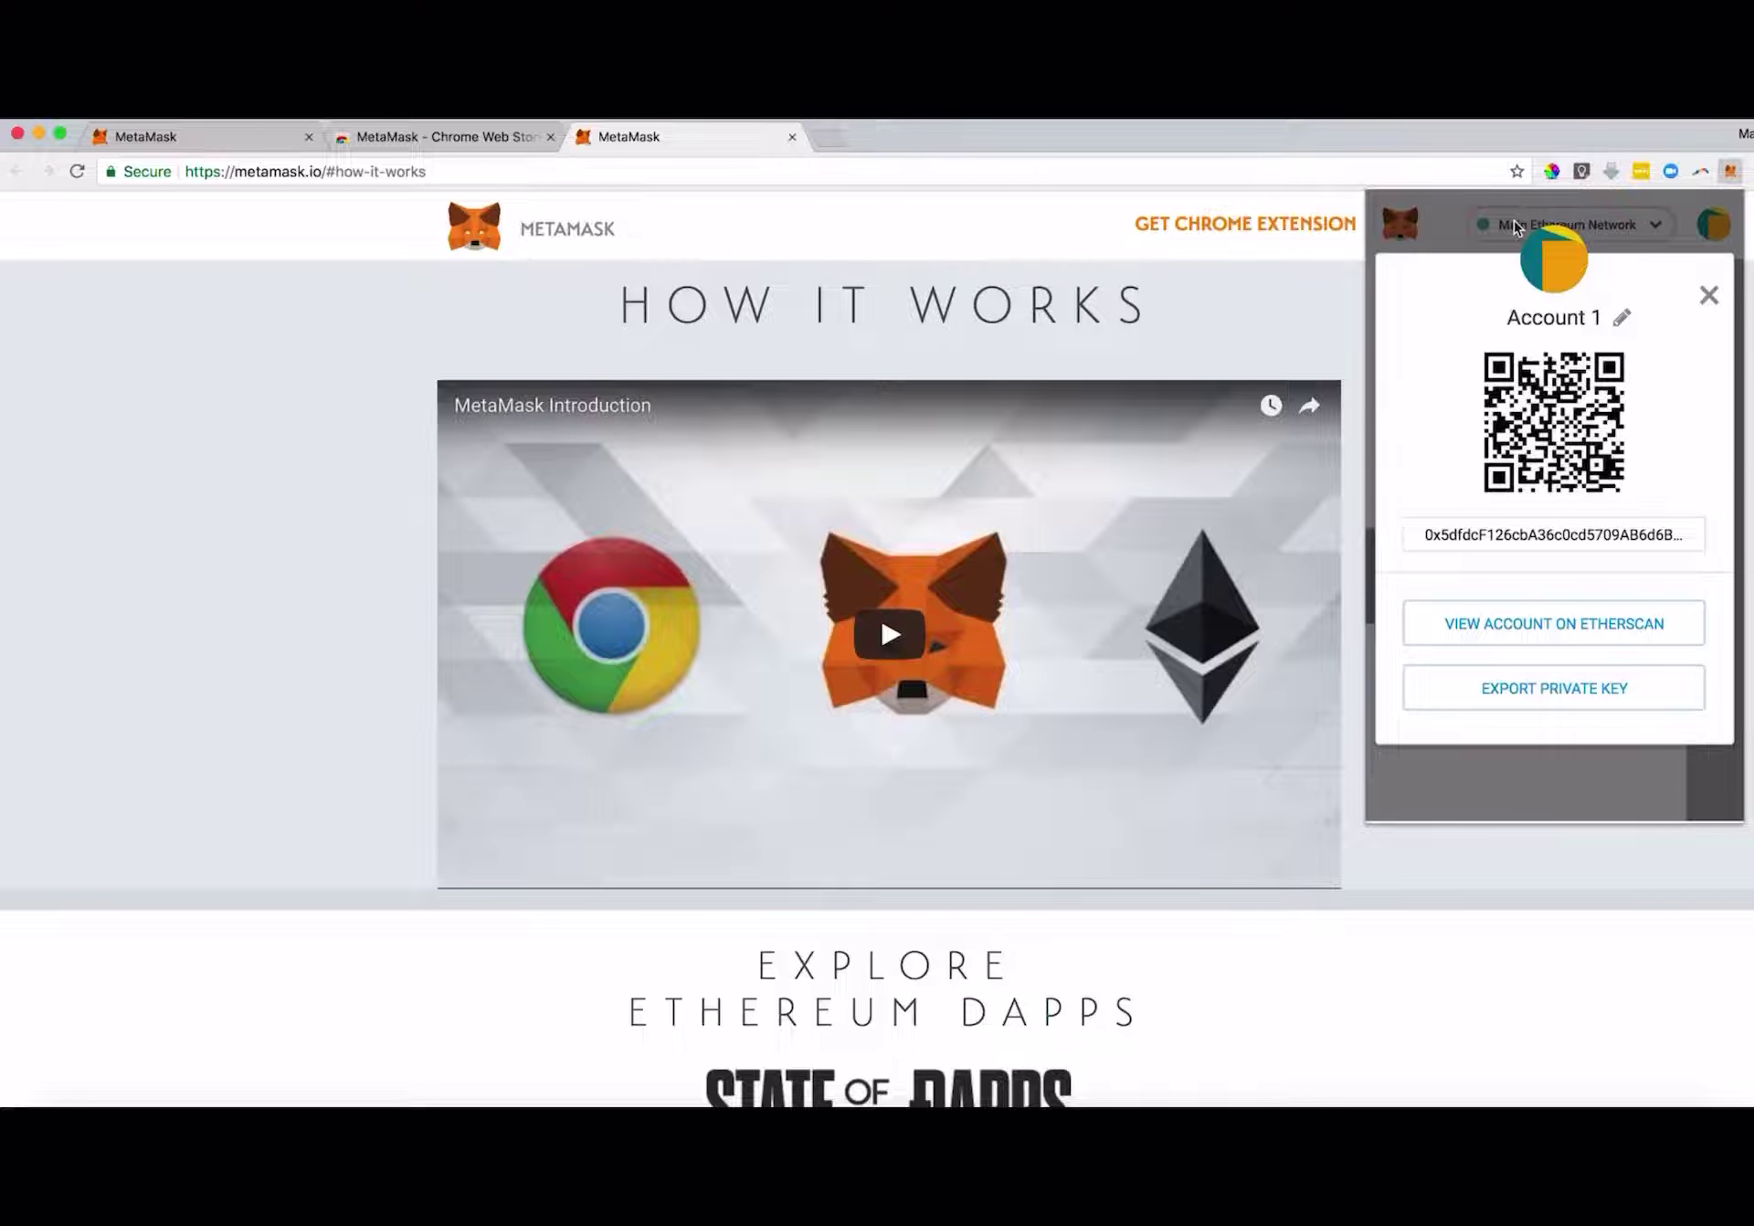
click(1555, 623)
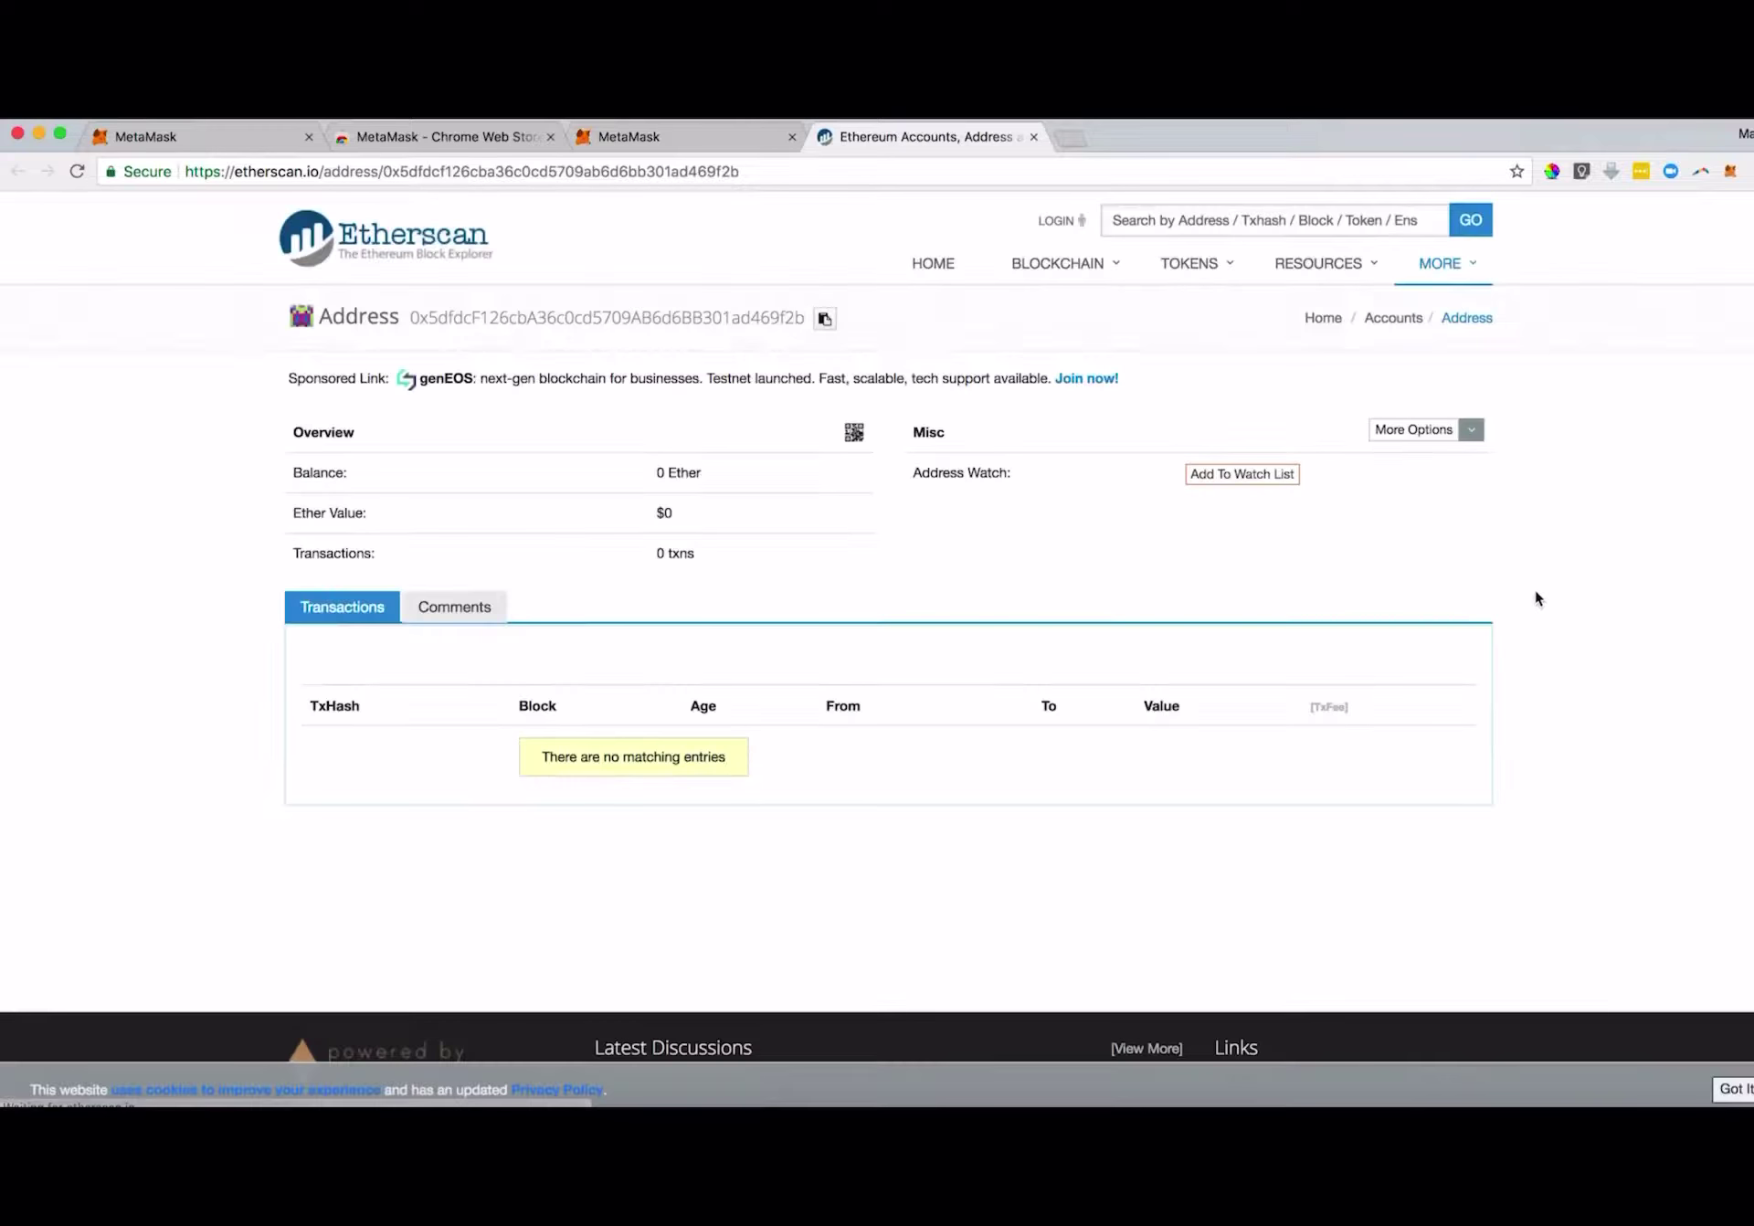
drag(403, 317, 859, 329)
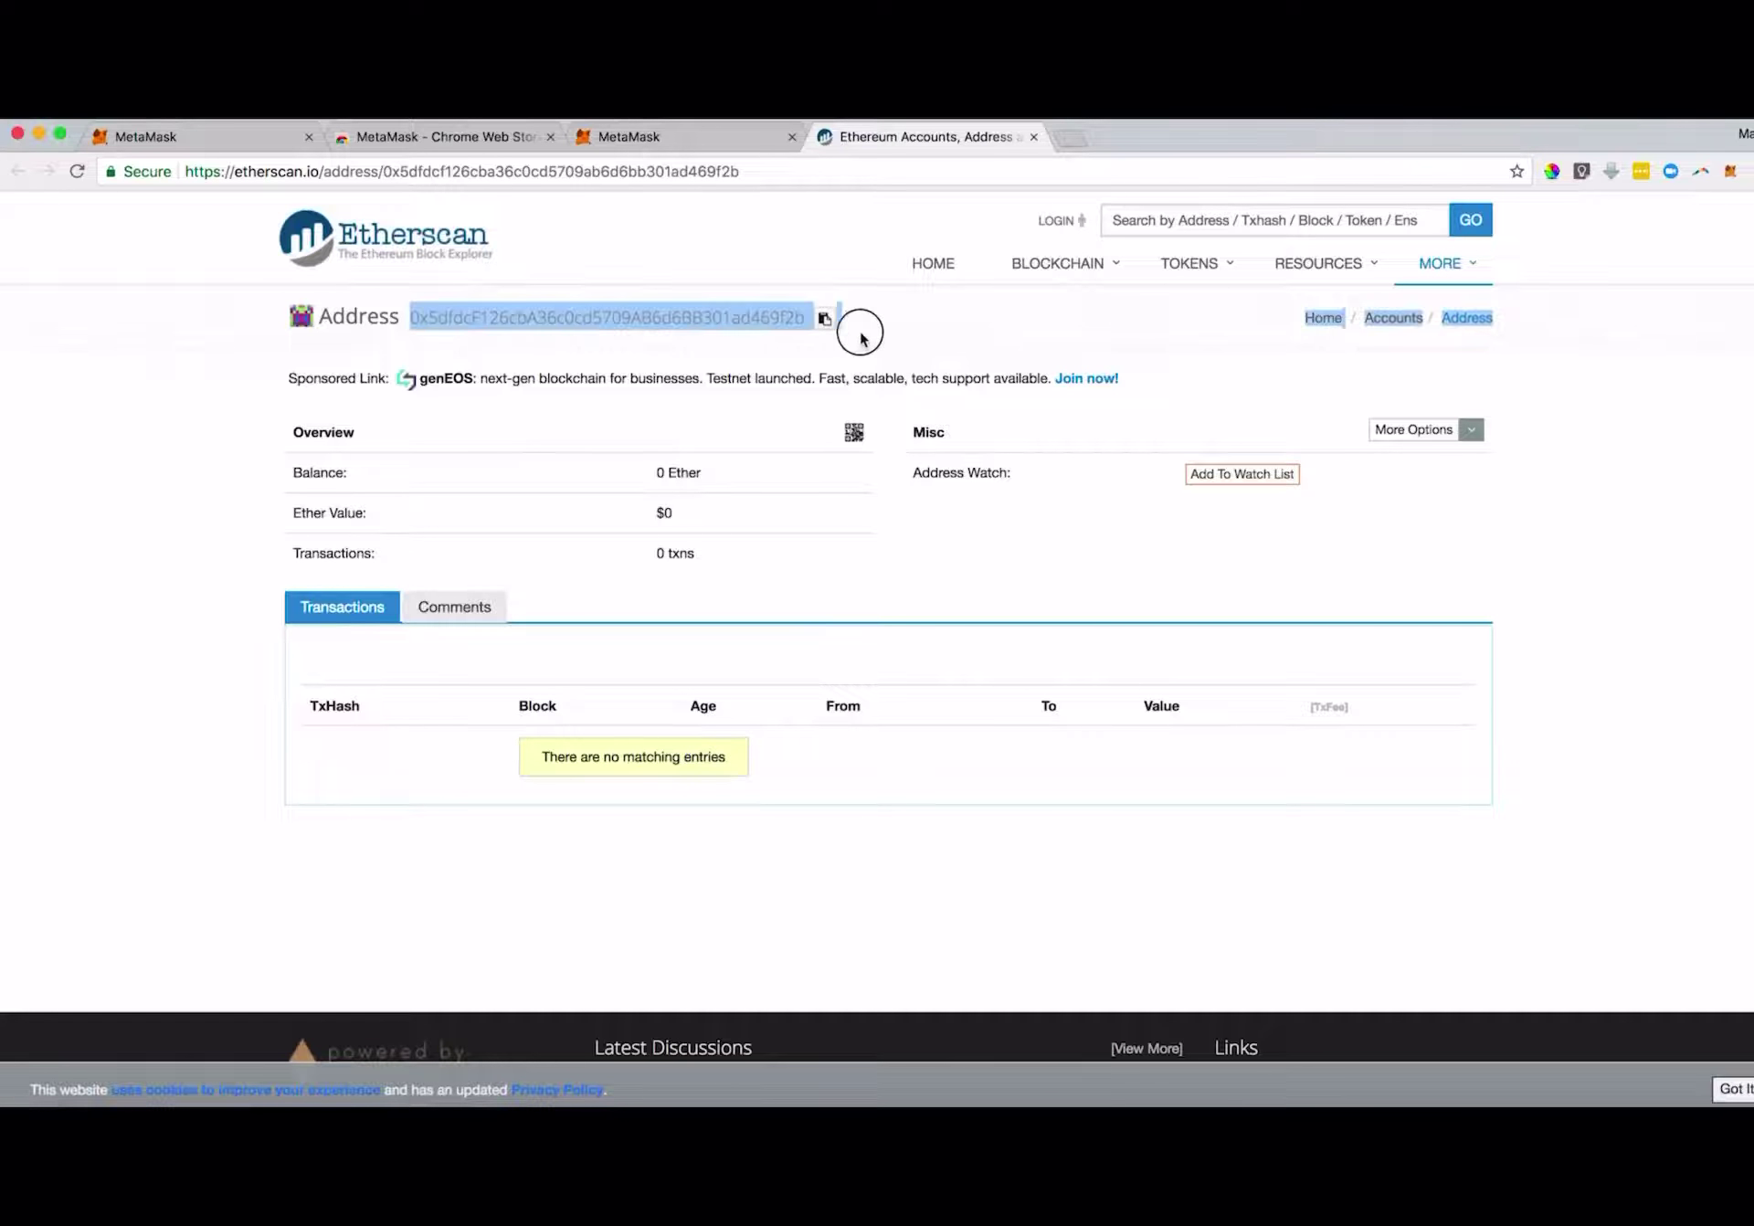
- Return to the MetaMask wallet overview and copy the address of Account 1
click(673, 137)
click(1730, 172)
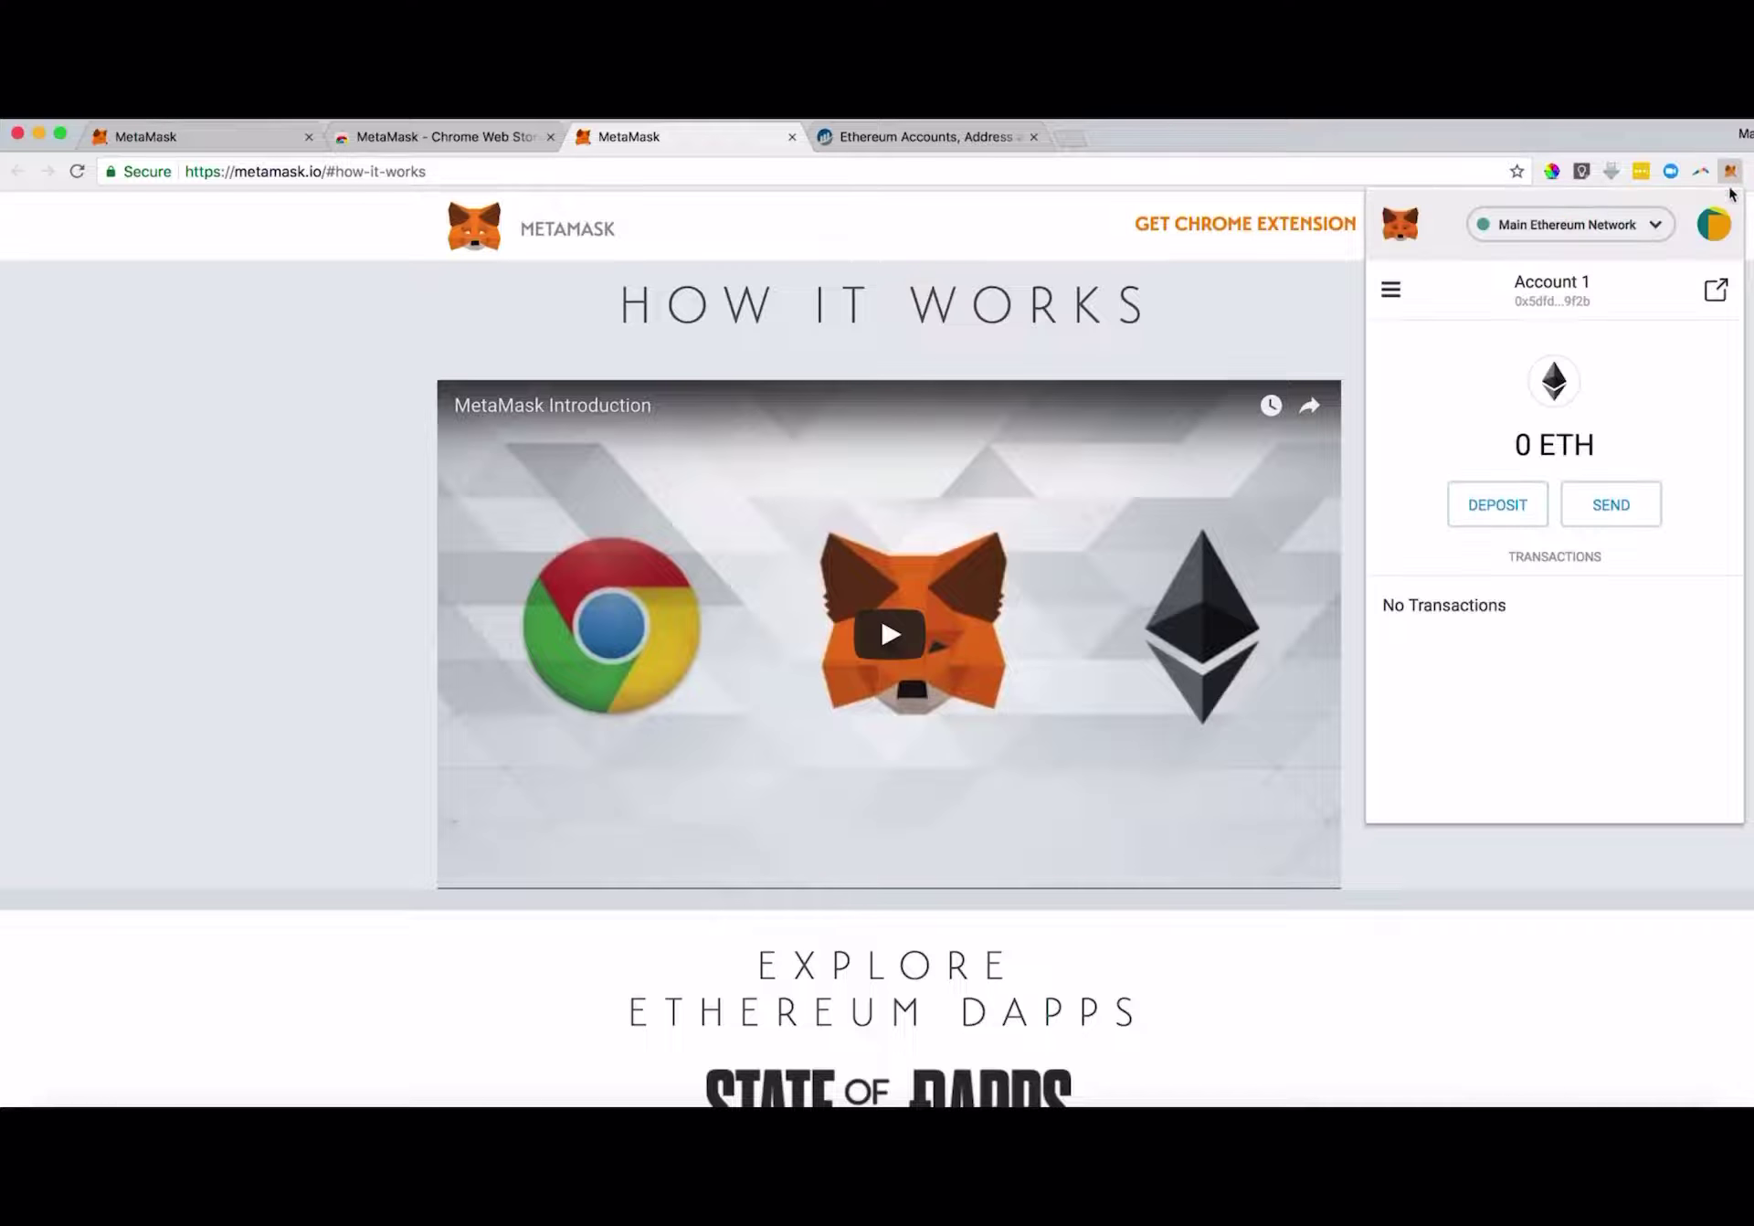
click(1525, 299)
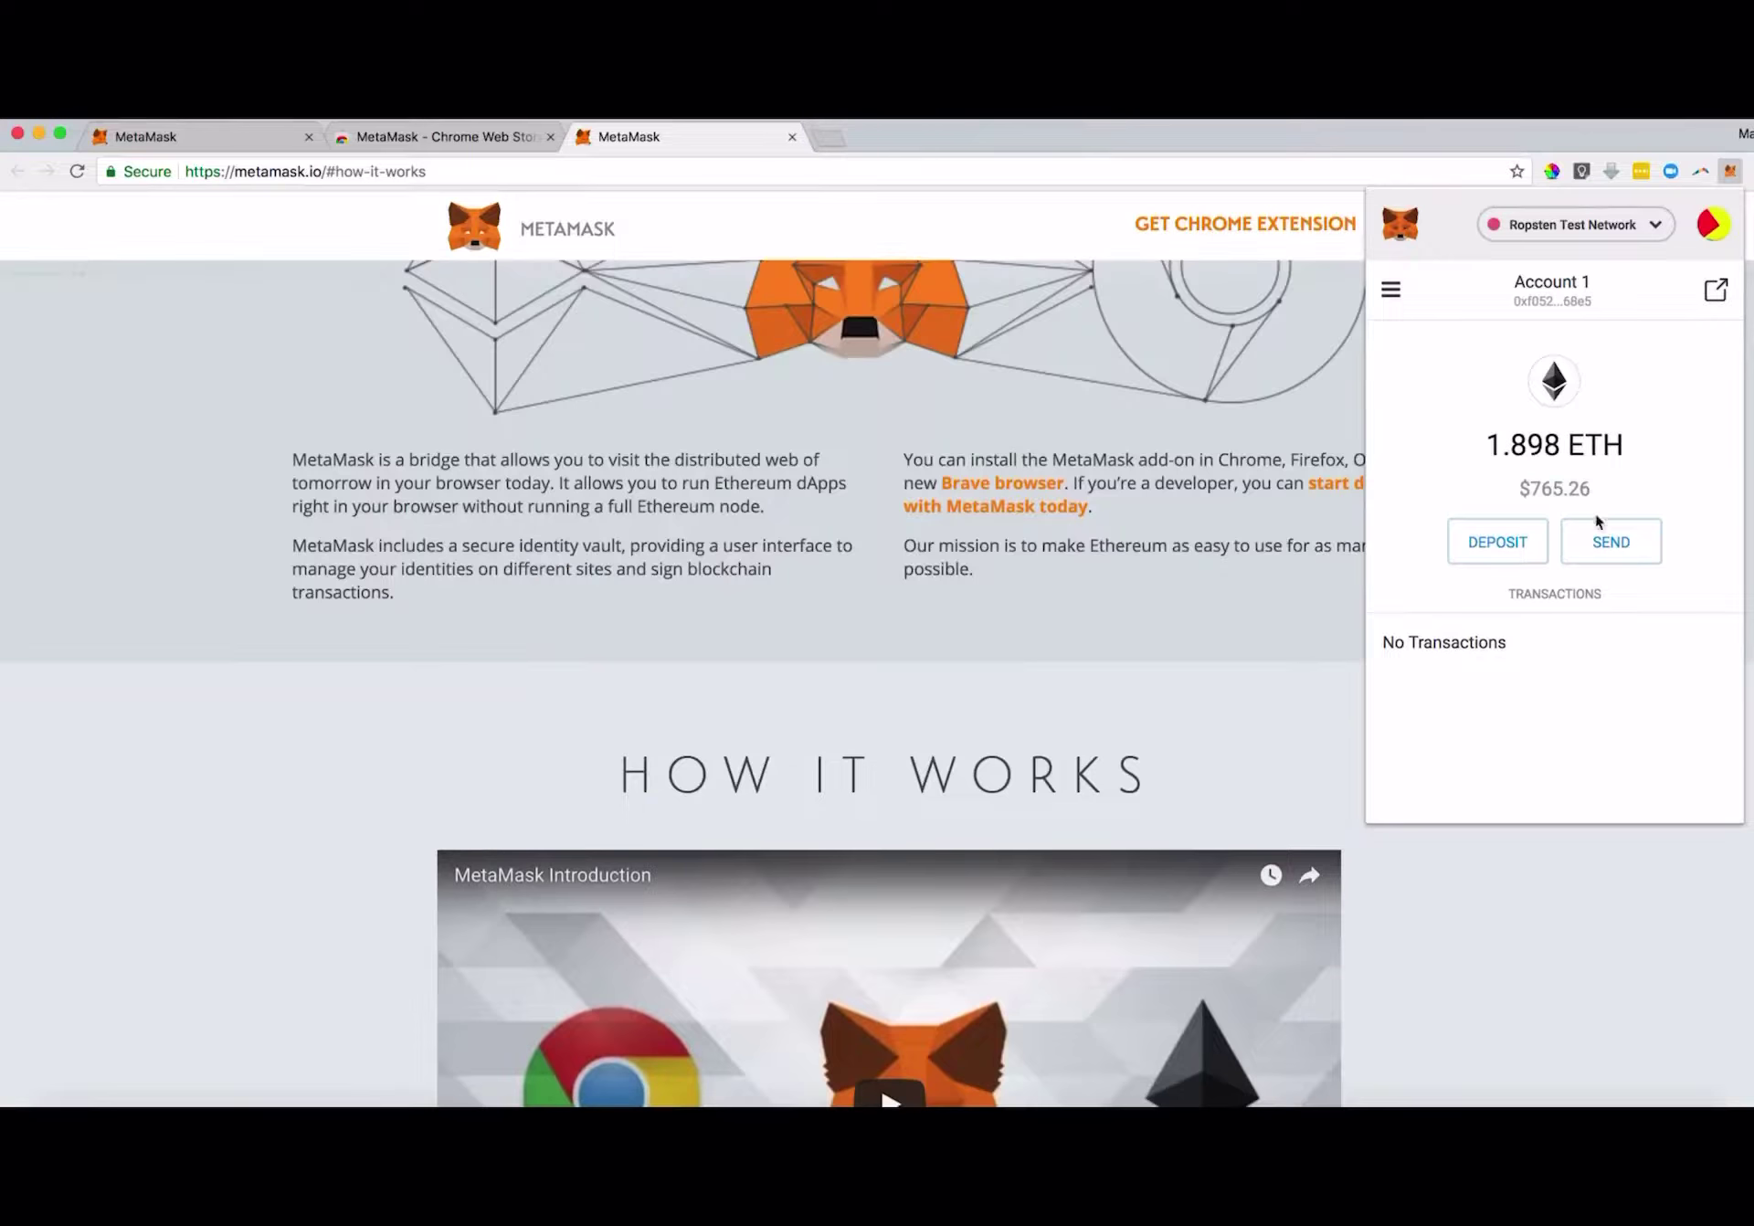
- Start an ETH transfer from Account 1 on the Ropsten Test Network, pasting the recipient address and setting the amount to 1 ETH
click(1608, 537)
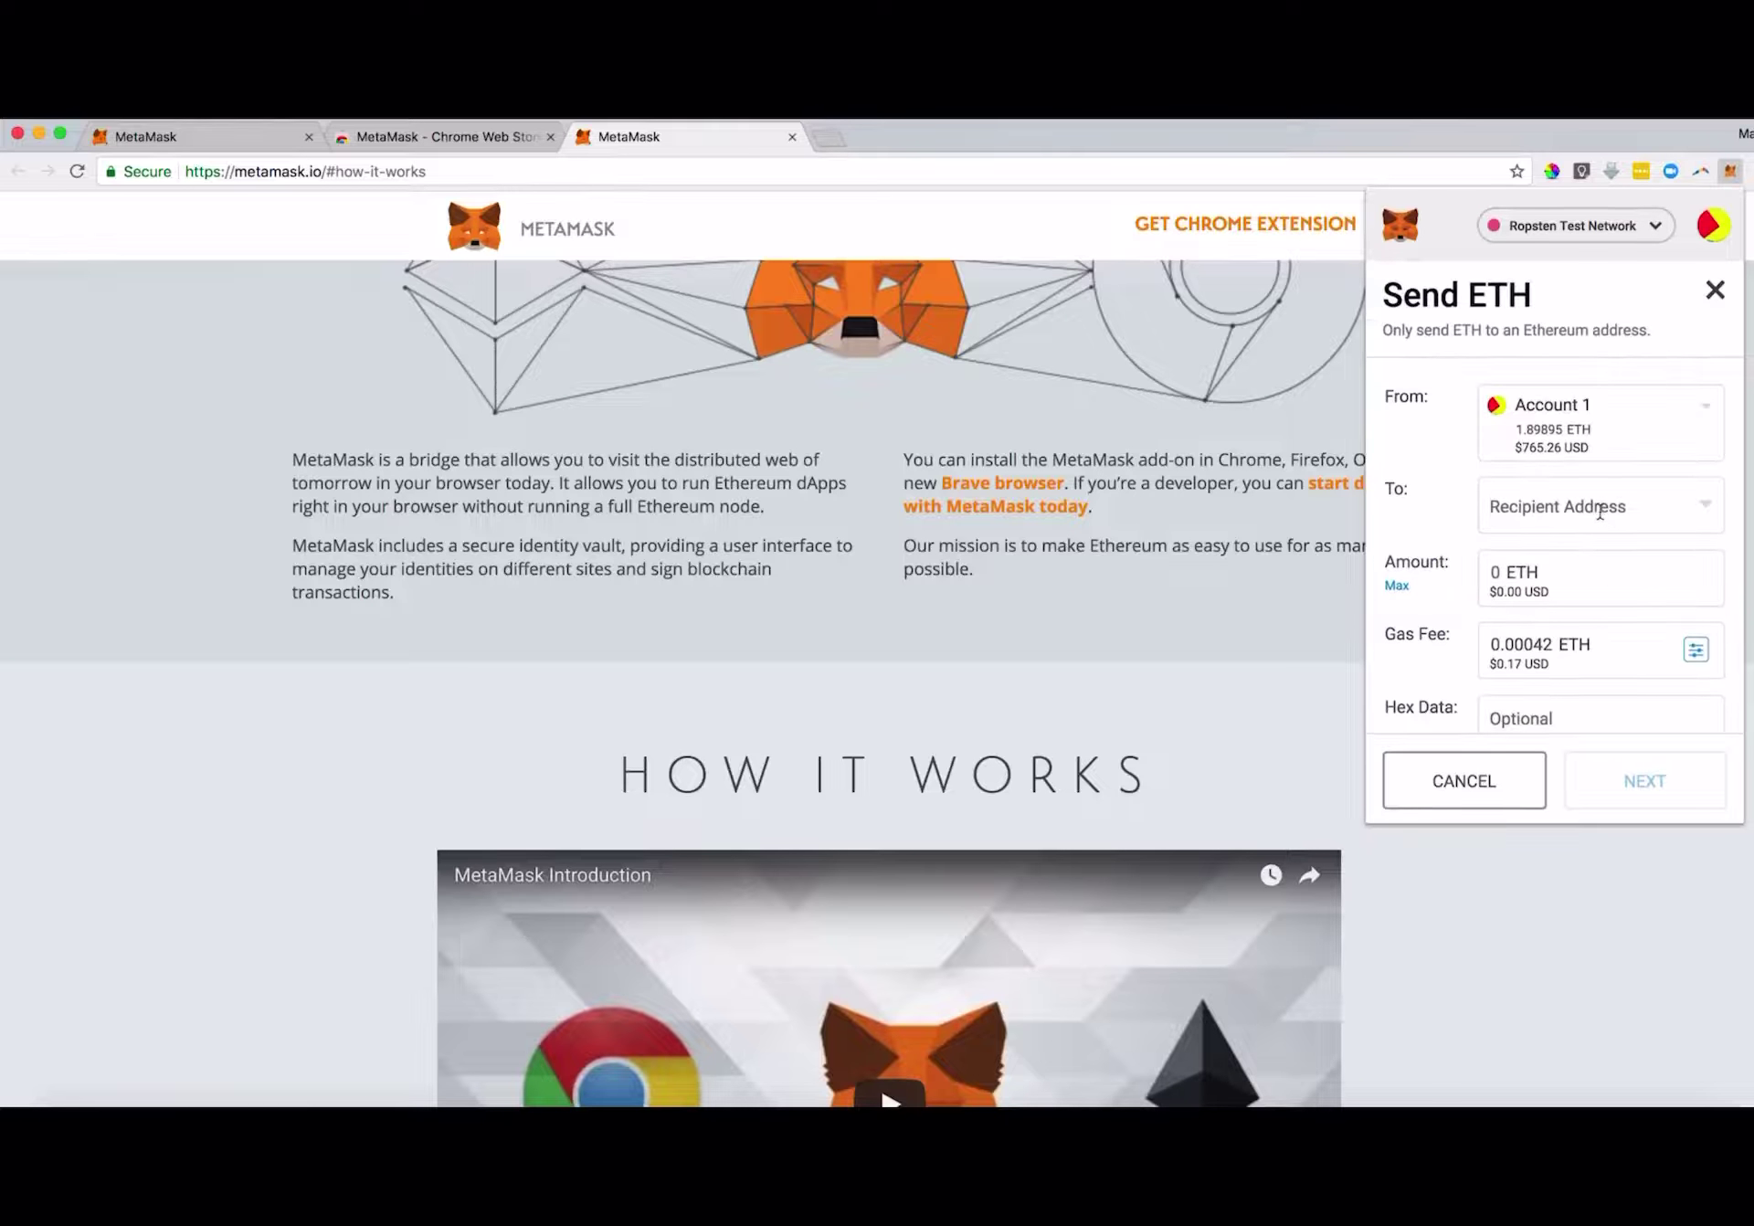
click(1600, 512)
key(super+v)
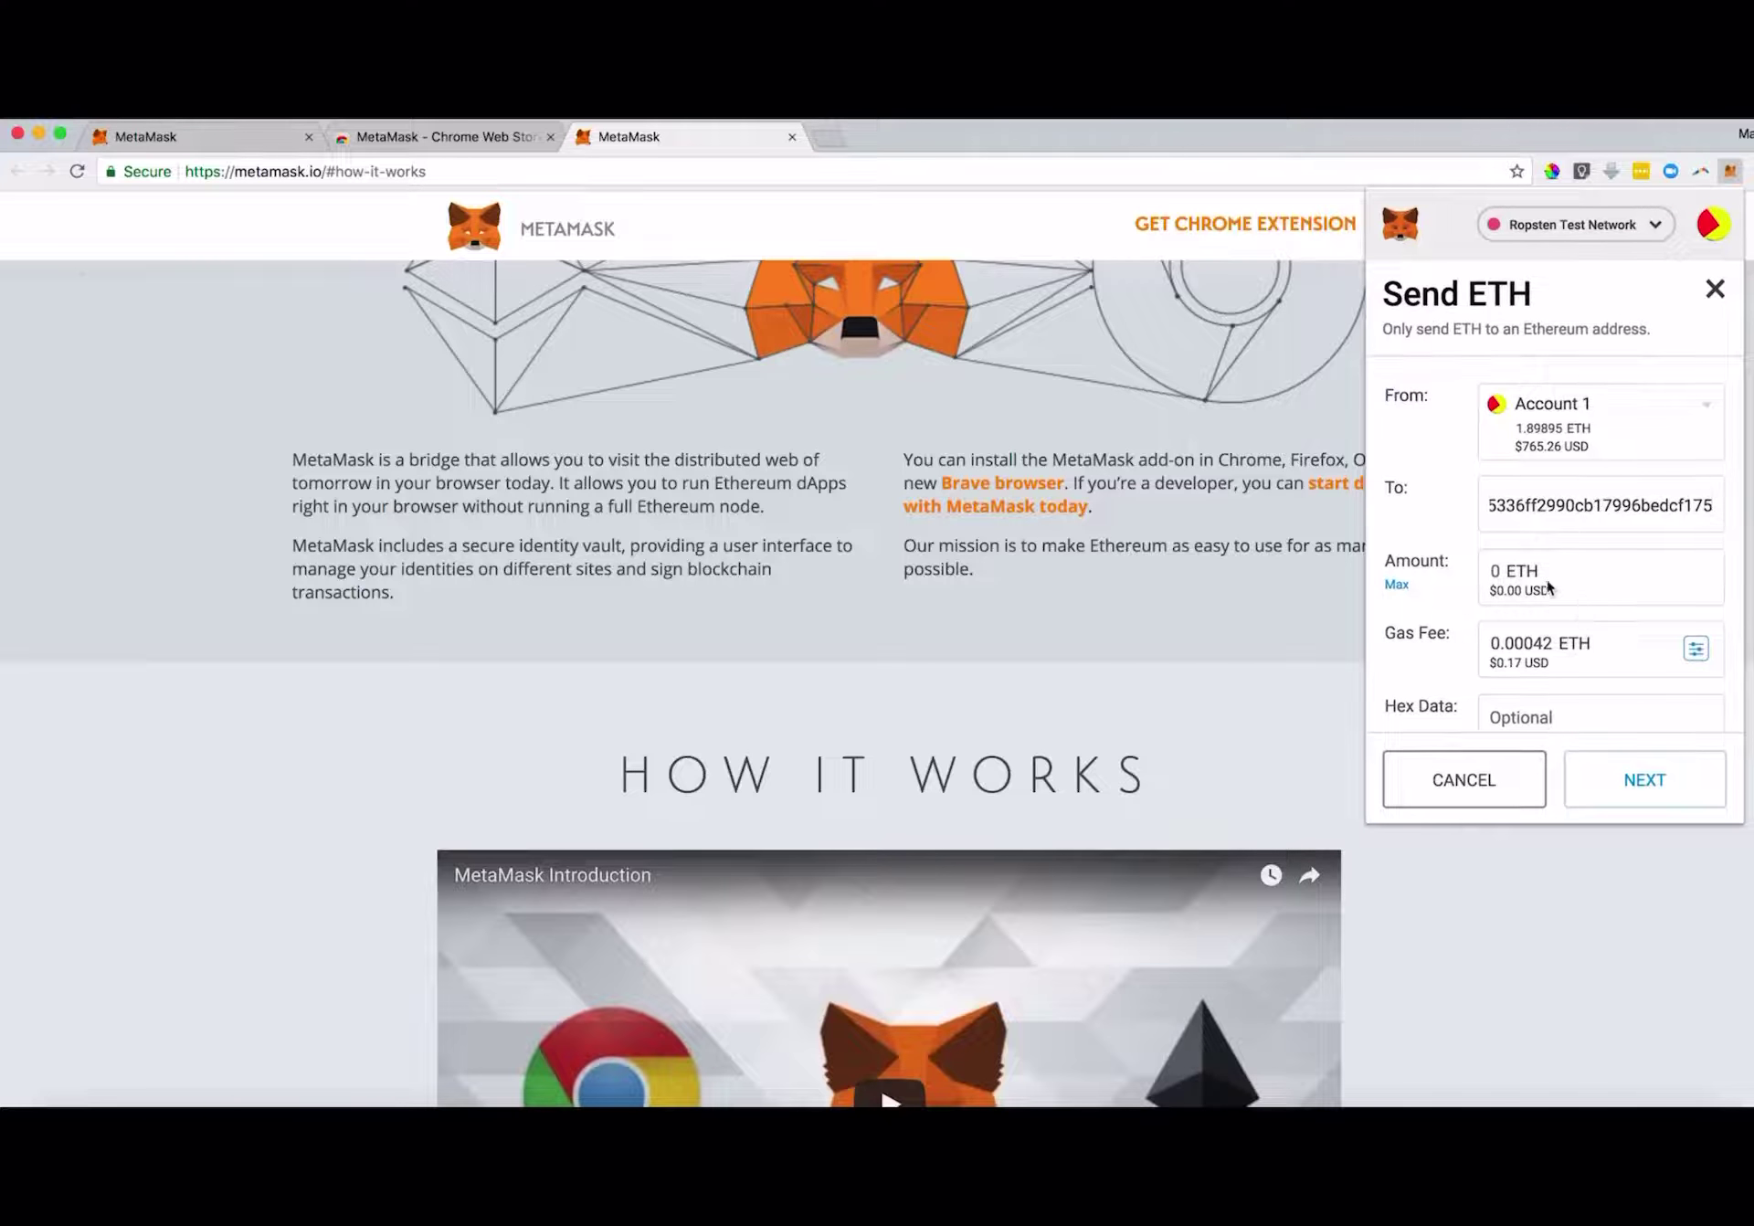
click(1501, 571)
text(1)
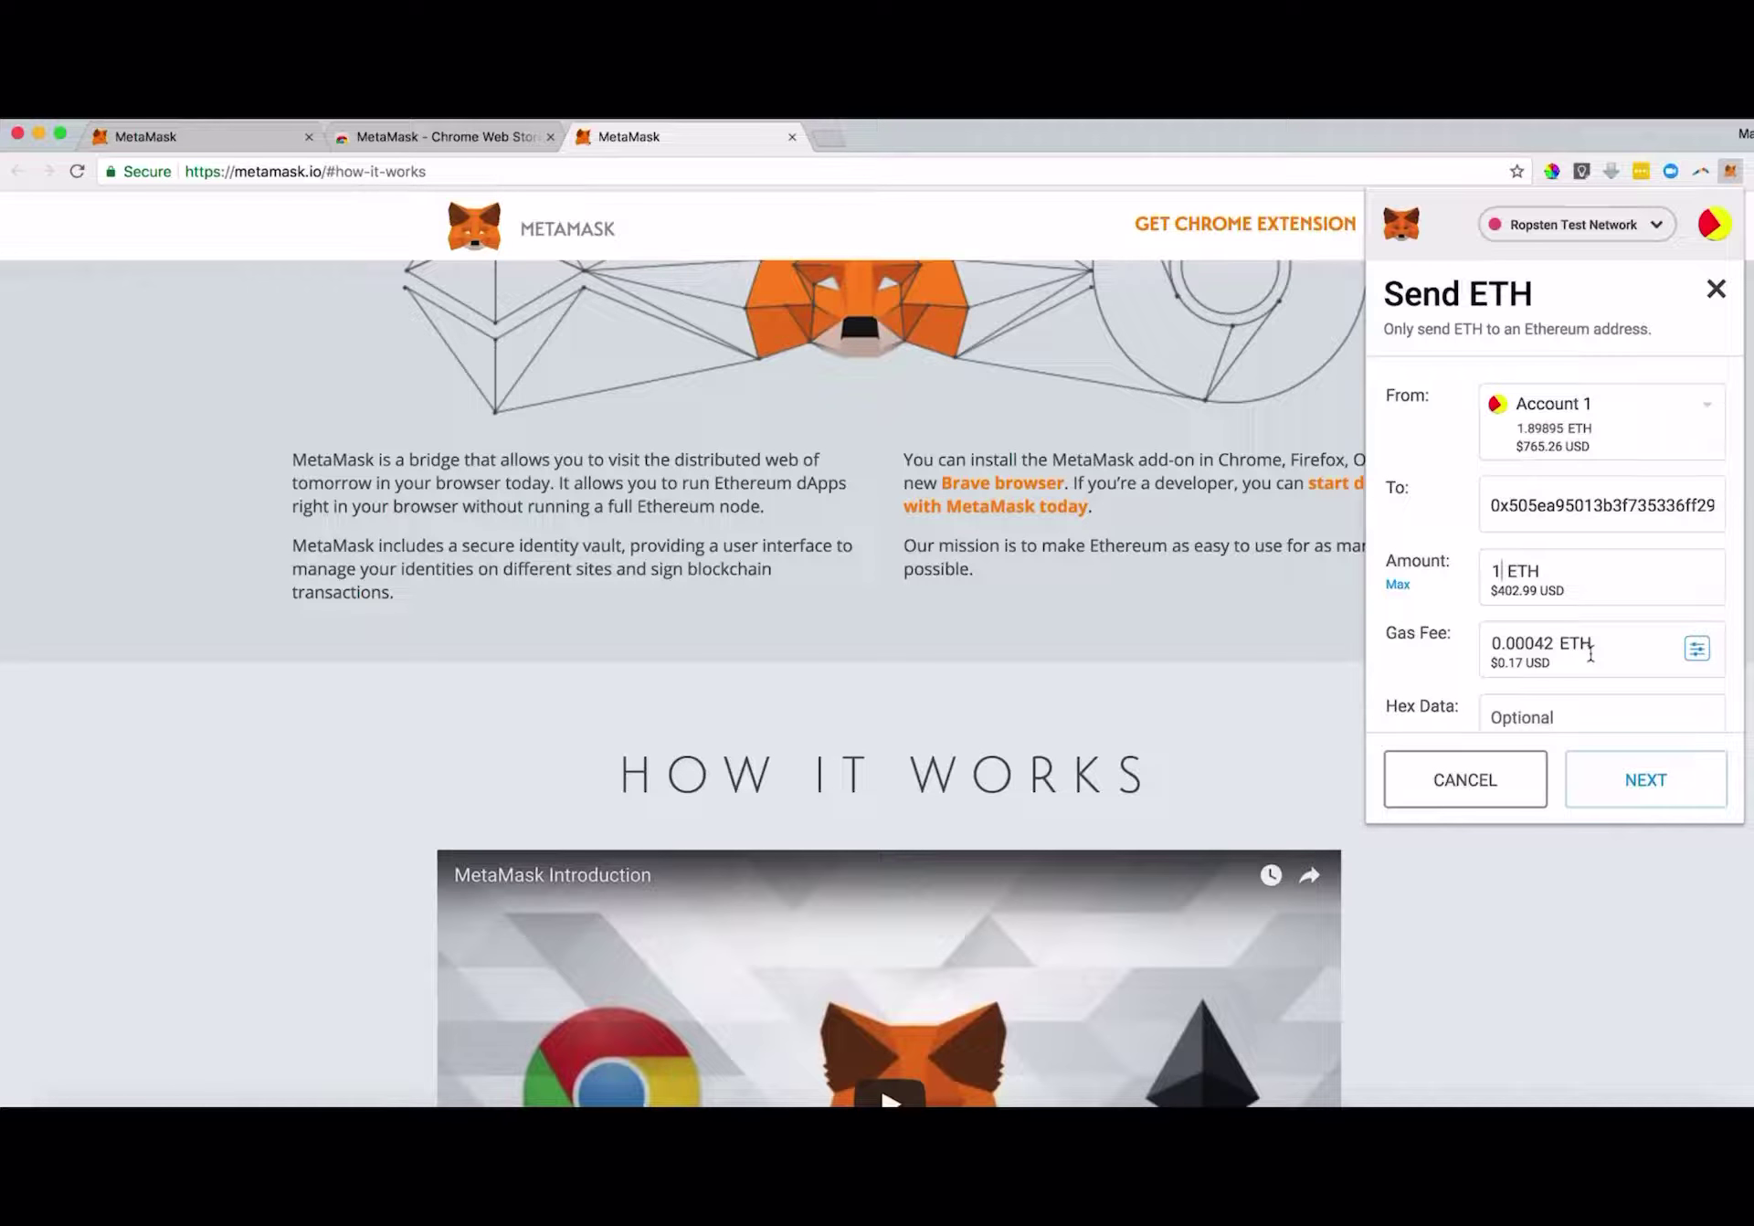
- Open the gas settings of the 1 ETH transfer and raise the gas price to 30 Gwei
click(1695, 649)
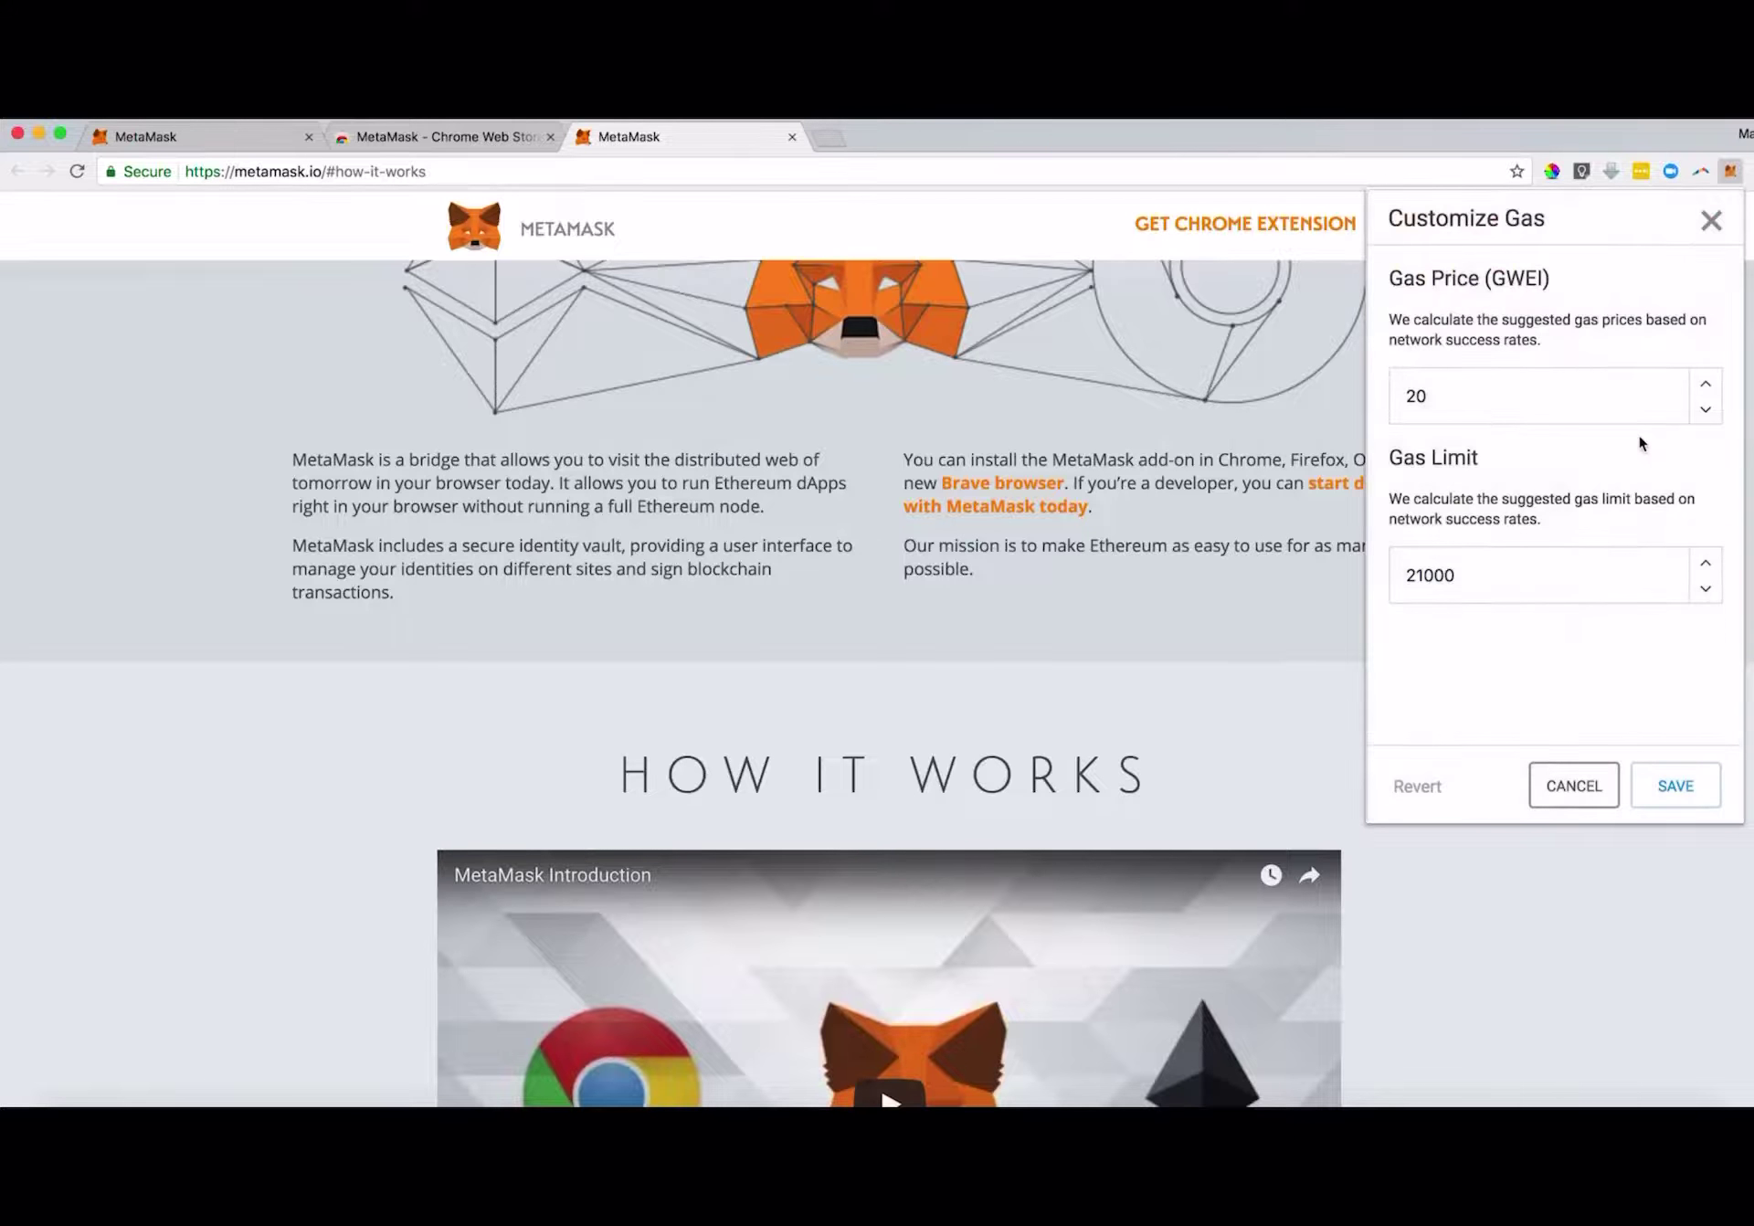
click(1706, 385)
click(1705, 386)
click(1706, 386)
click(1705, 385)
click(1705, 386)
click(1706, 385)
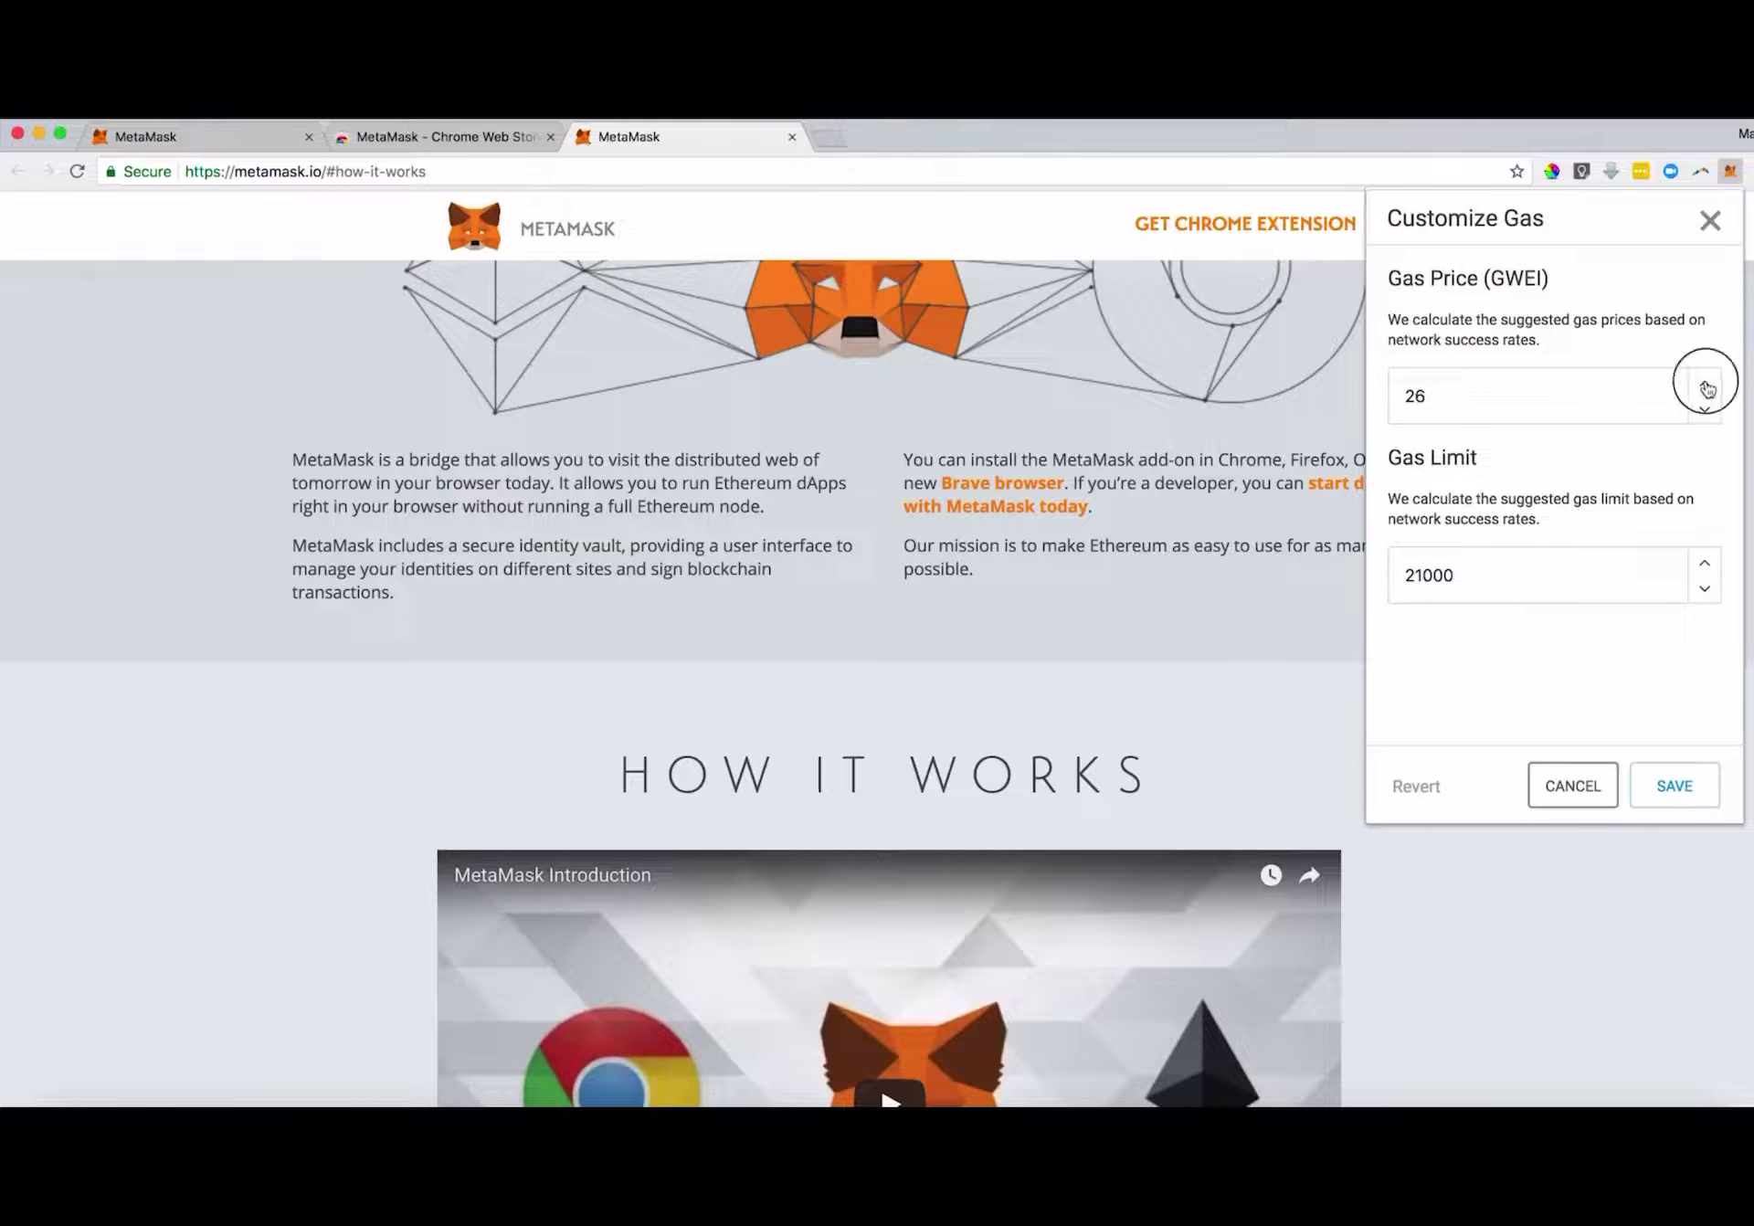
click(1705, 387)
click(1706, 387)
- Try lowering the gas limit to 20998 and restore it to 21000
click(1707, 565)
click(1707, 592)
click(1706, 592)
click(1706, 592)
click(1706, 592)
click(1706, 592)
click(1707, 592)
click(1706, 592)
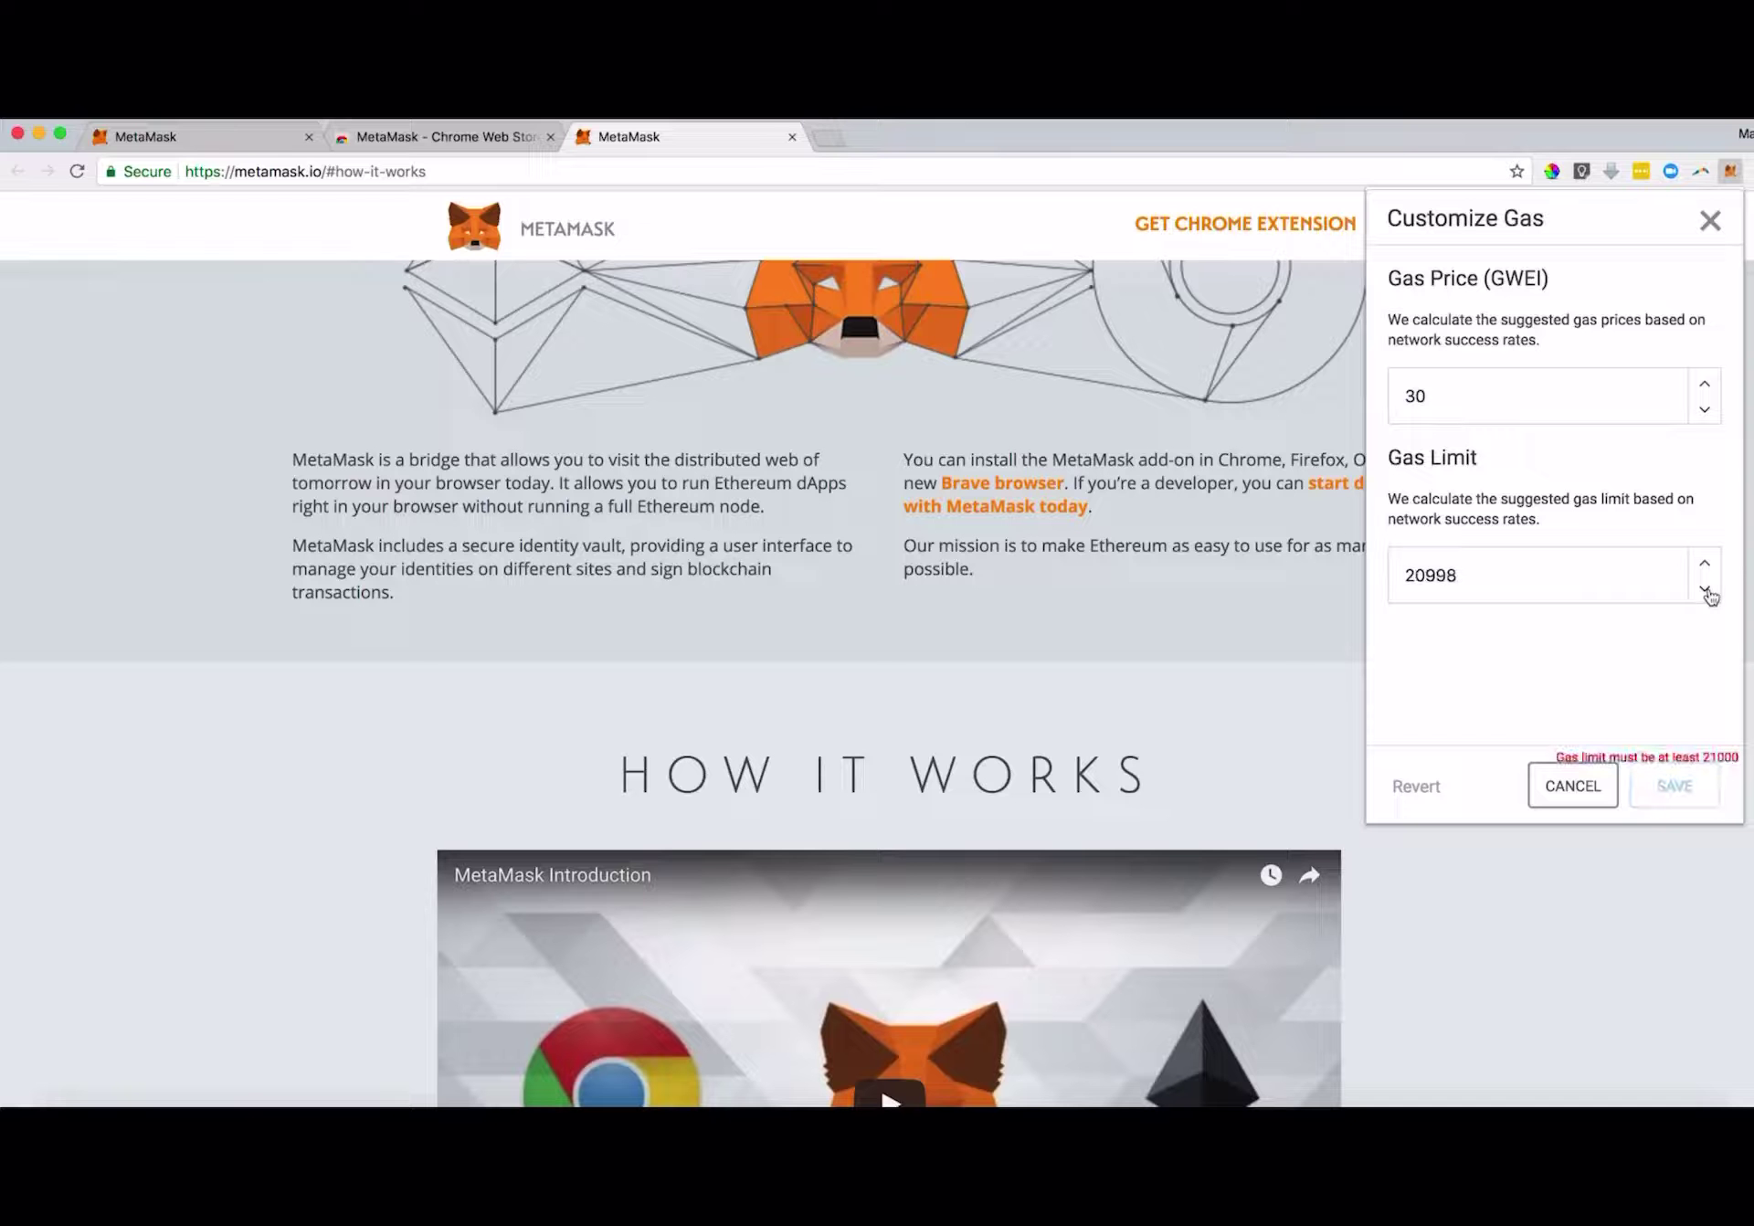
click(1706, 564)
click(1706, 565)
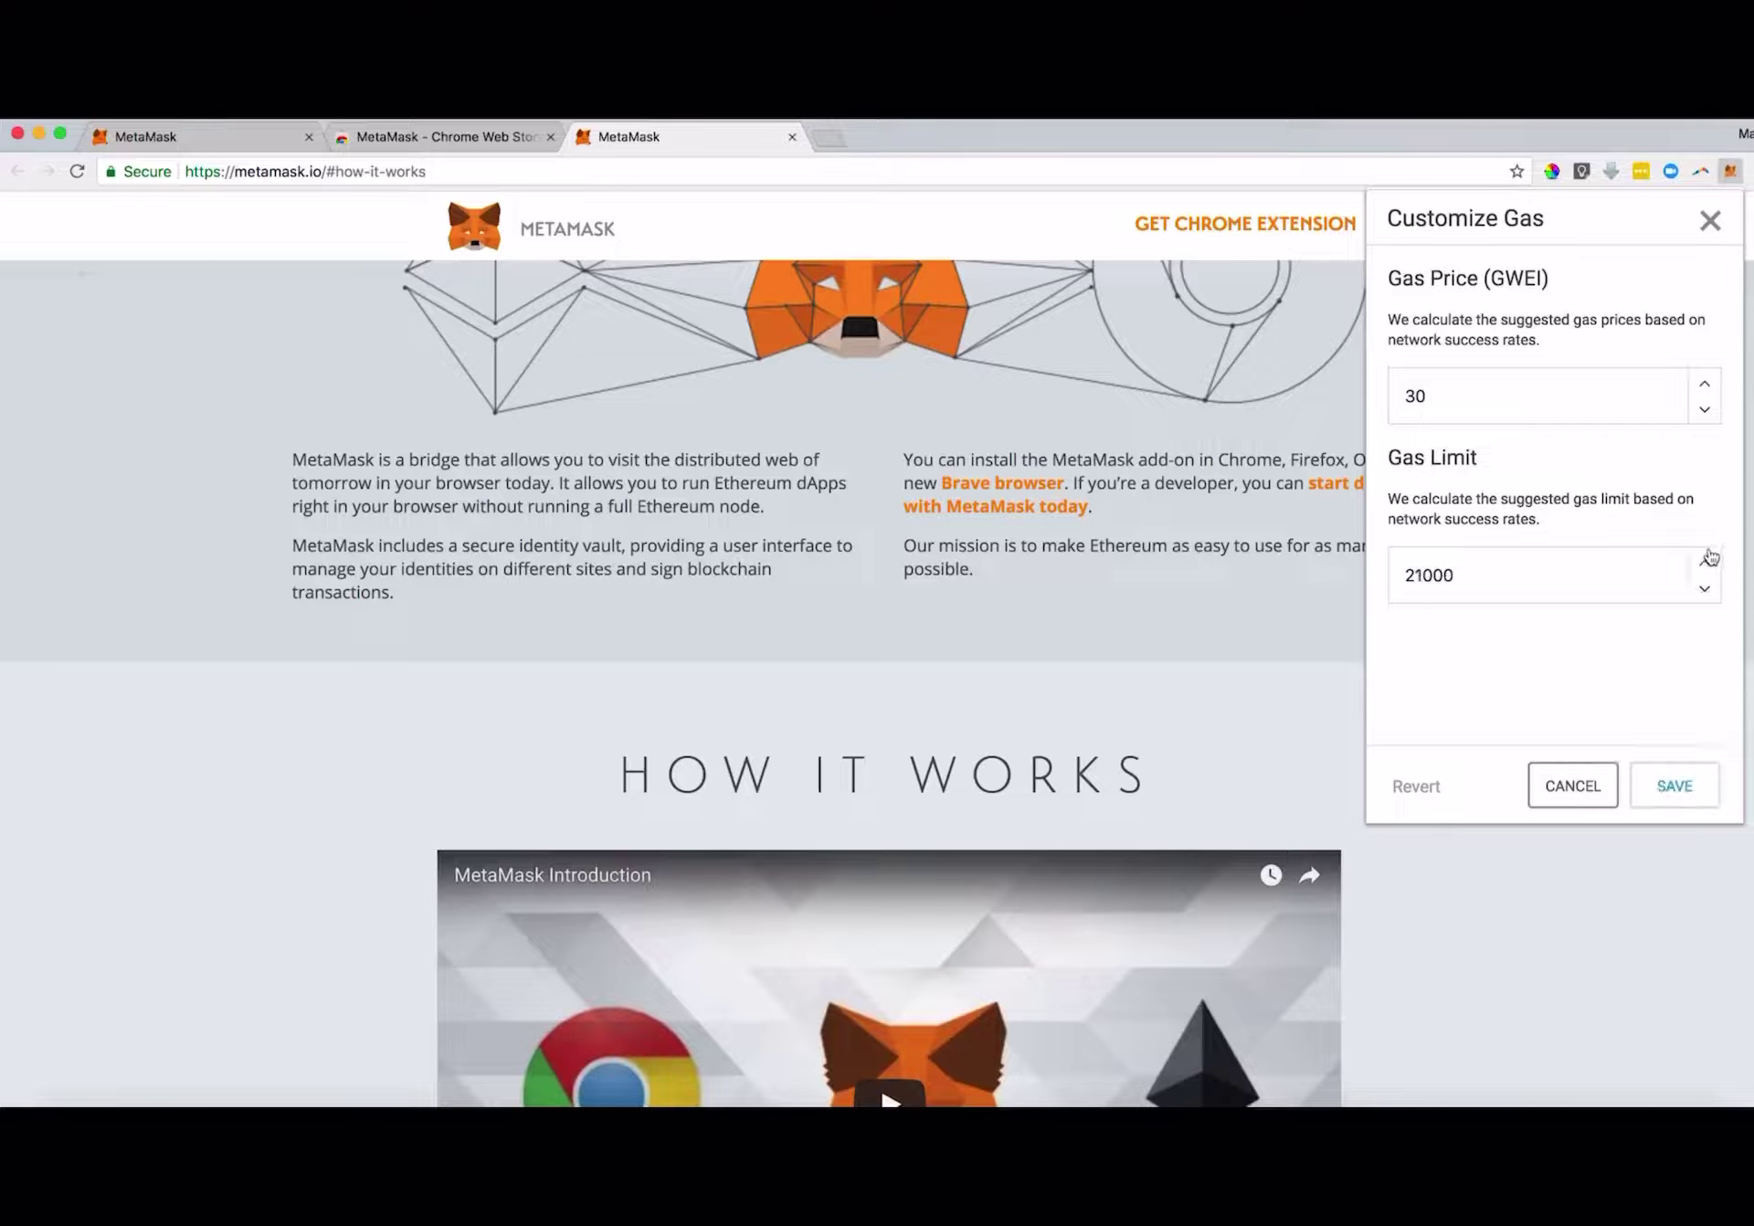
- Lower the gas price to 28 Gwei and save the customized gas settings
click(1705, 411)
click(1705, 411)
click(1675, 786)
- Proceed with the transfer and confirm sending 1 ETH from Account 1 to Account 3 on the Ropsten Test Network
scroll(1570, 657, down, 1)
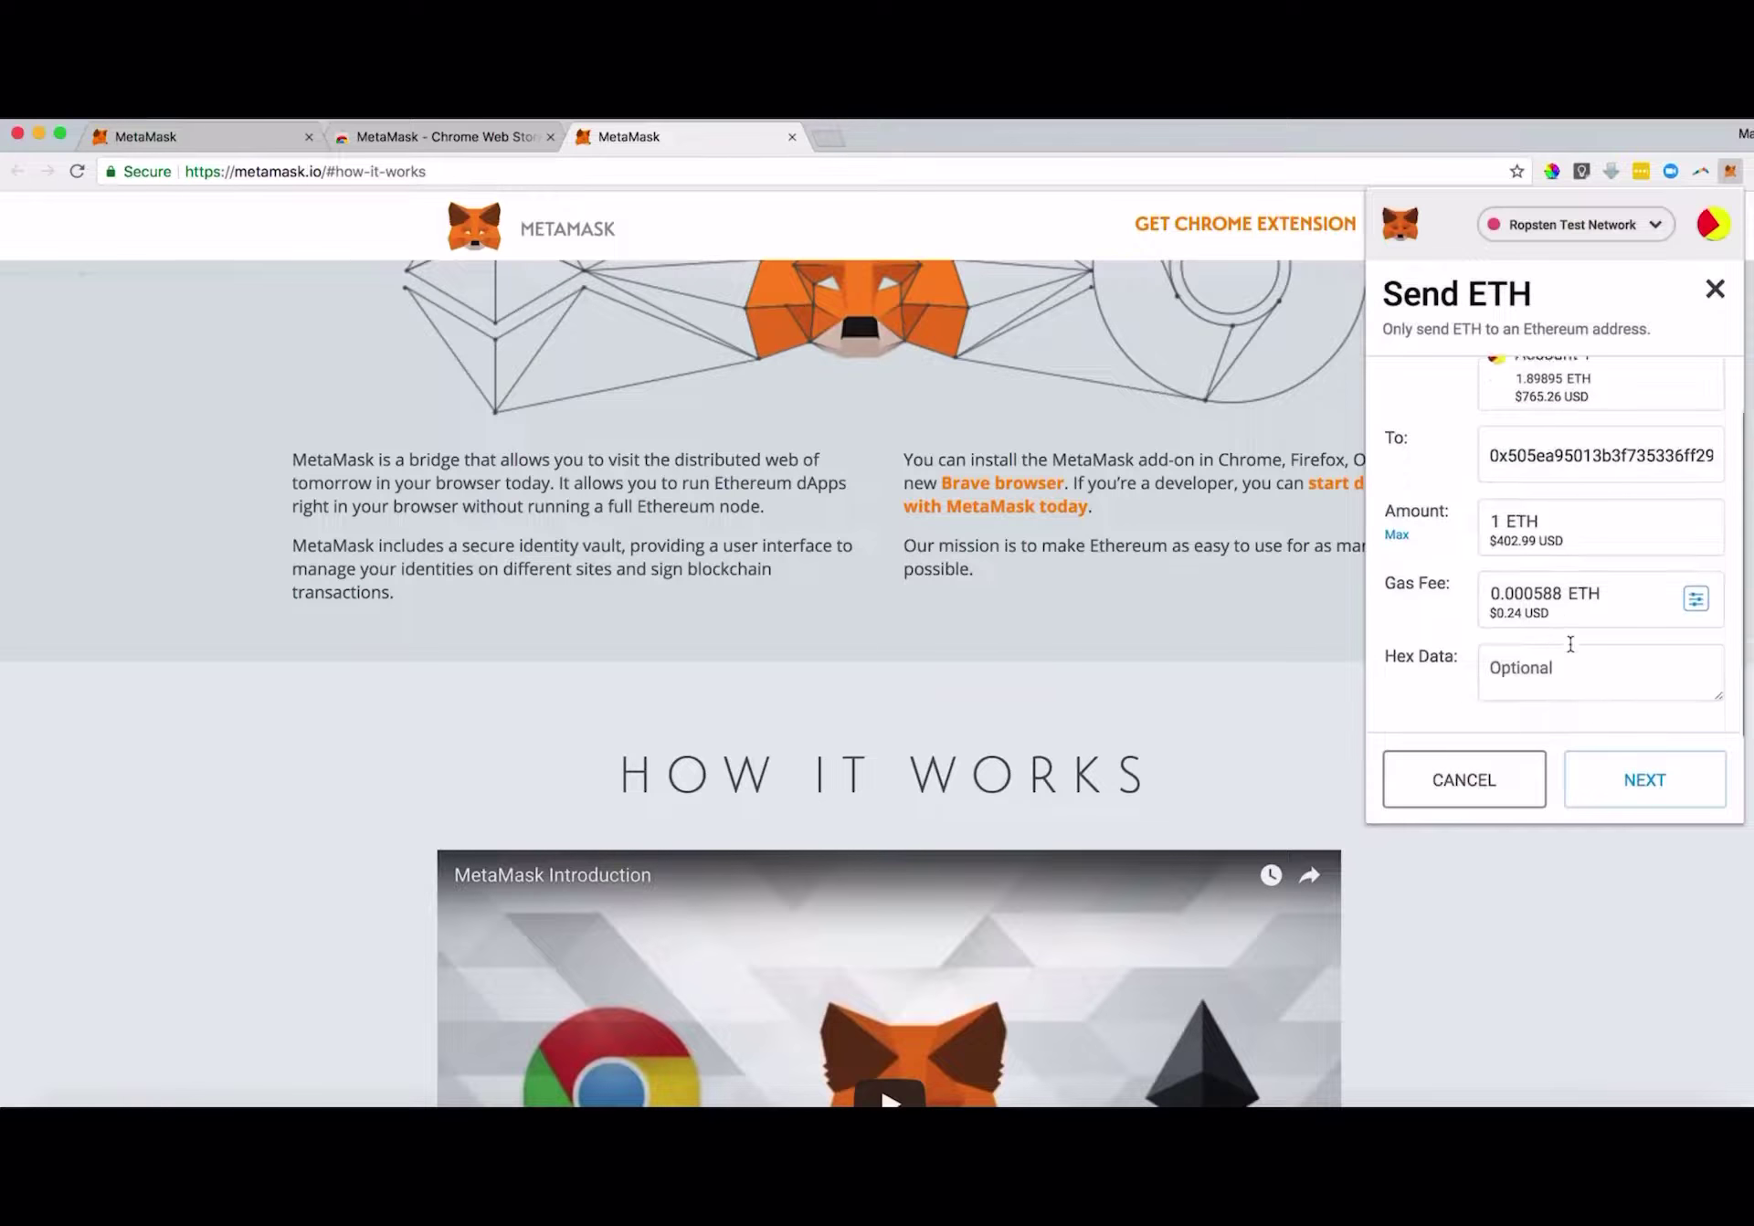
click(1620, 783)
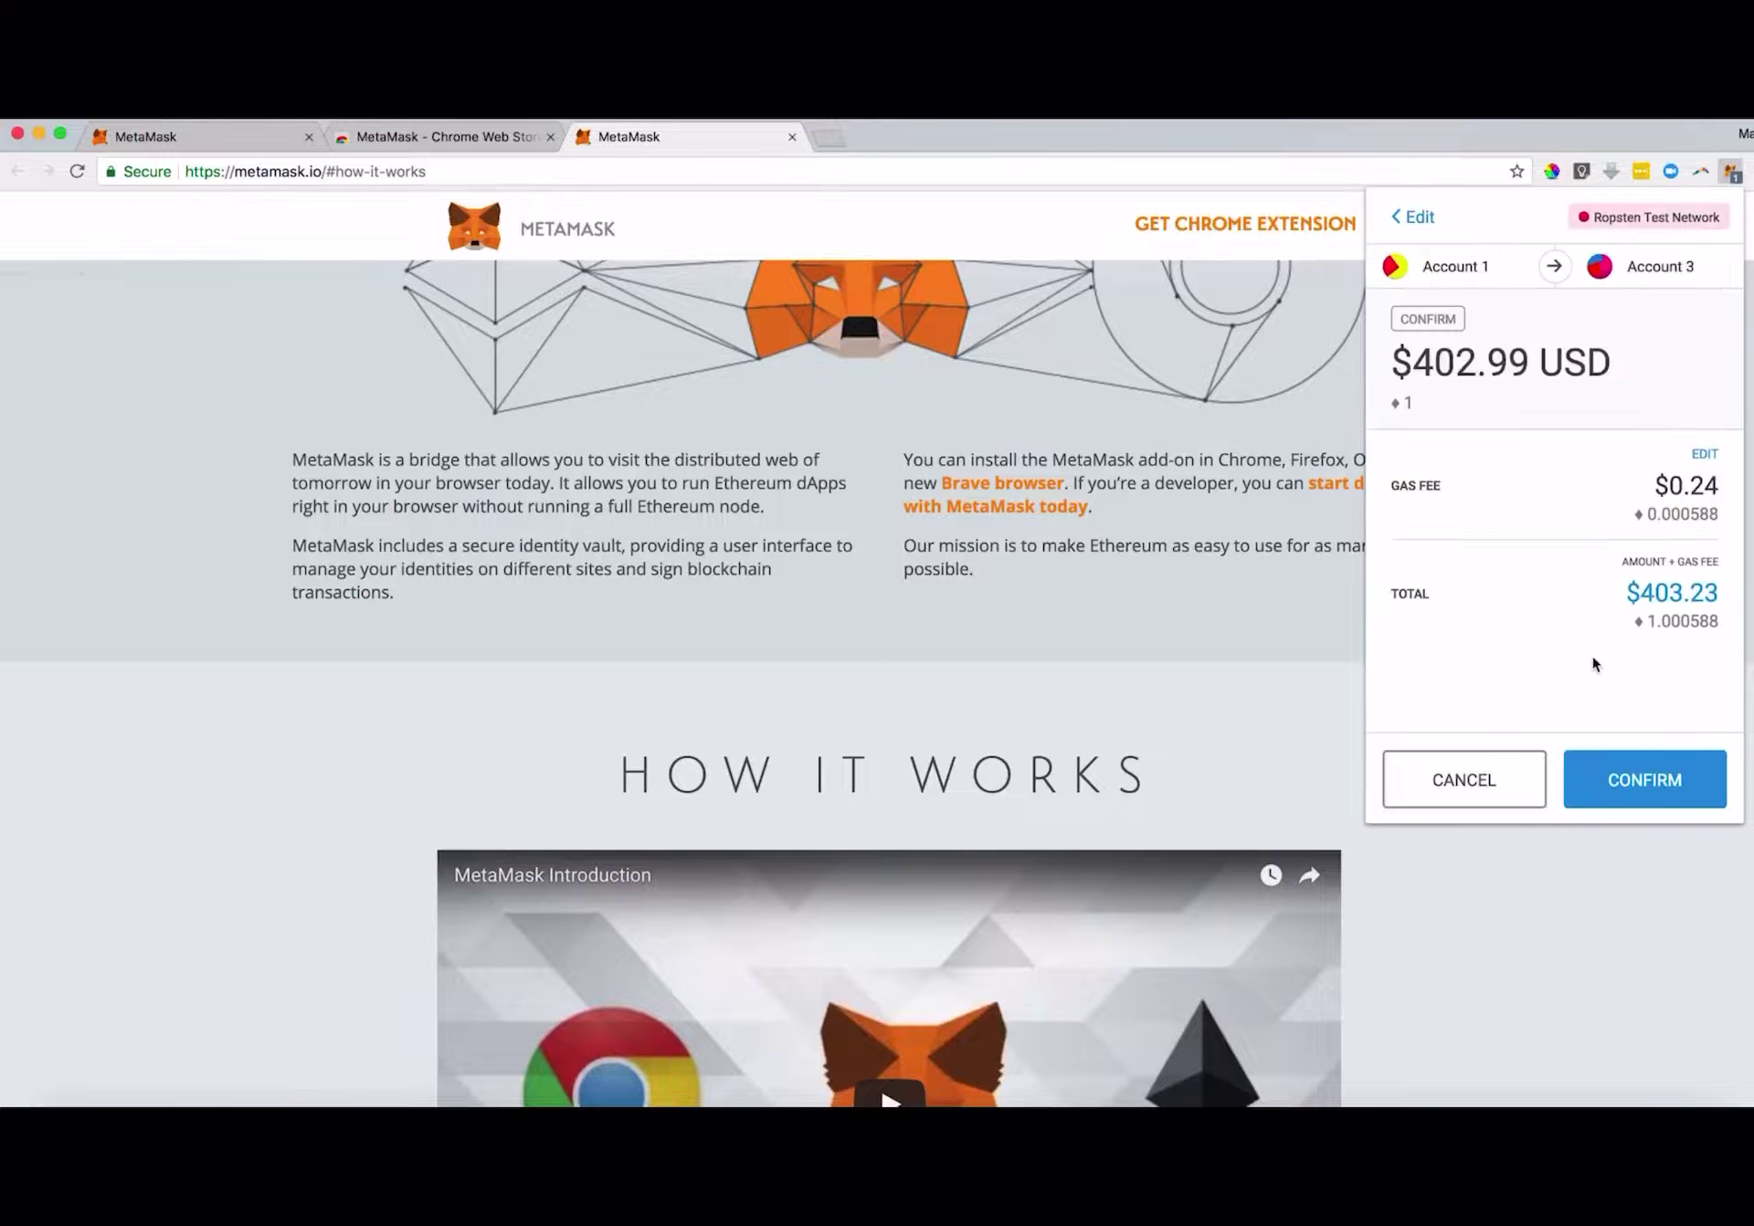
click(1632, 795)
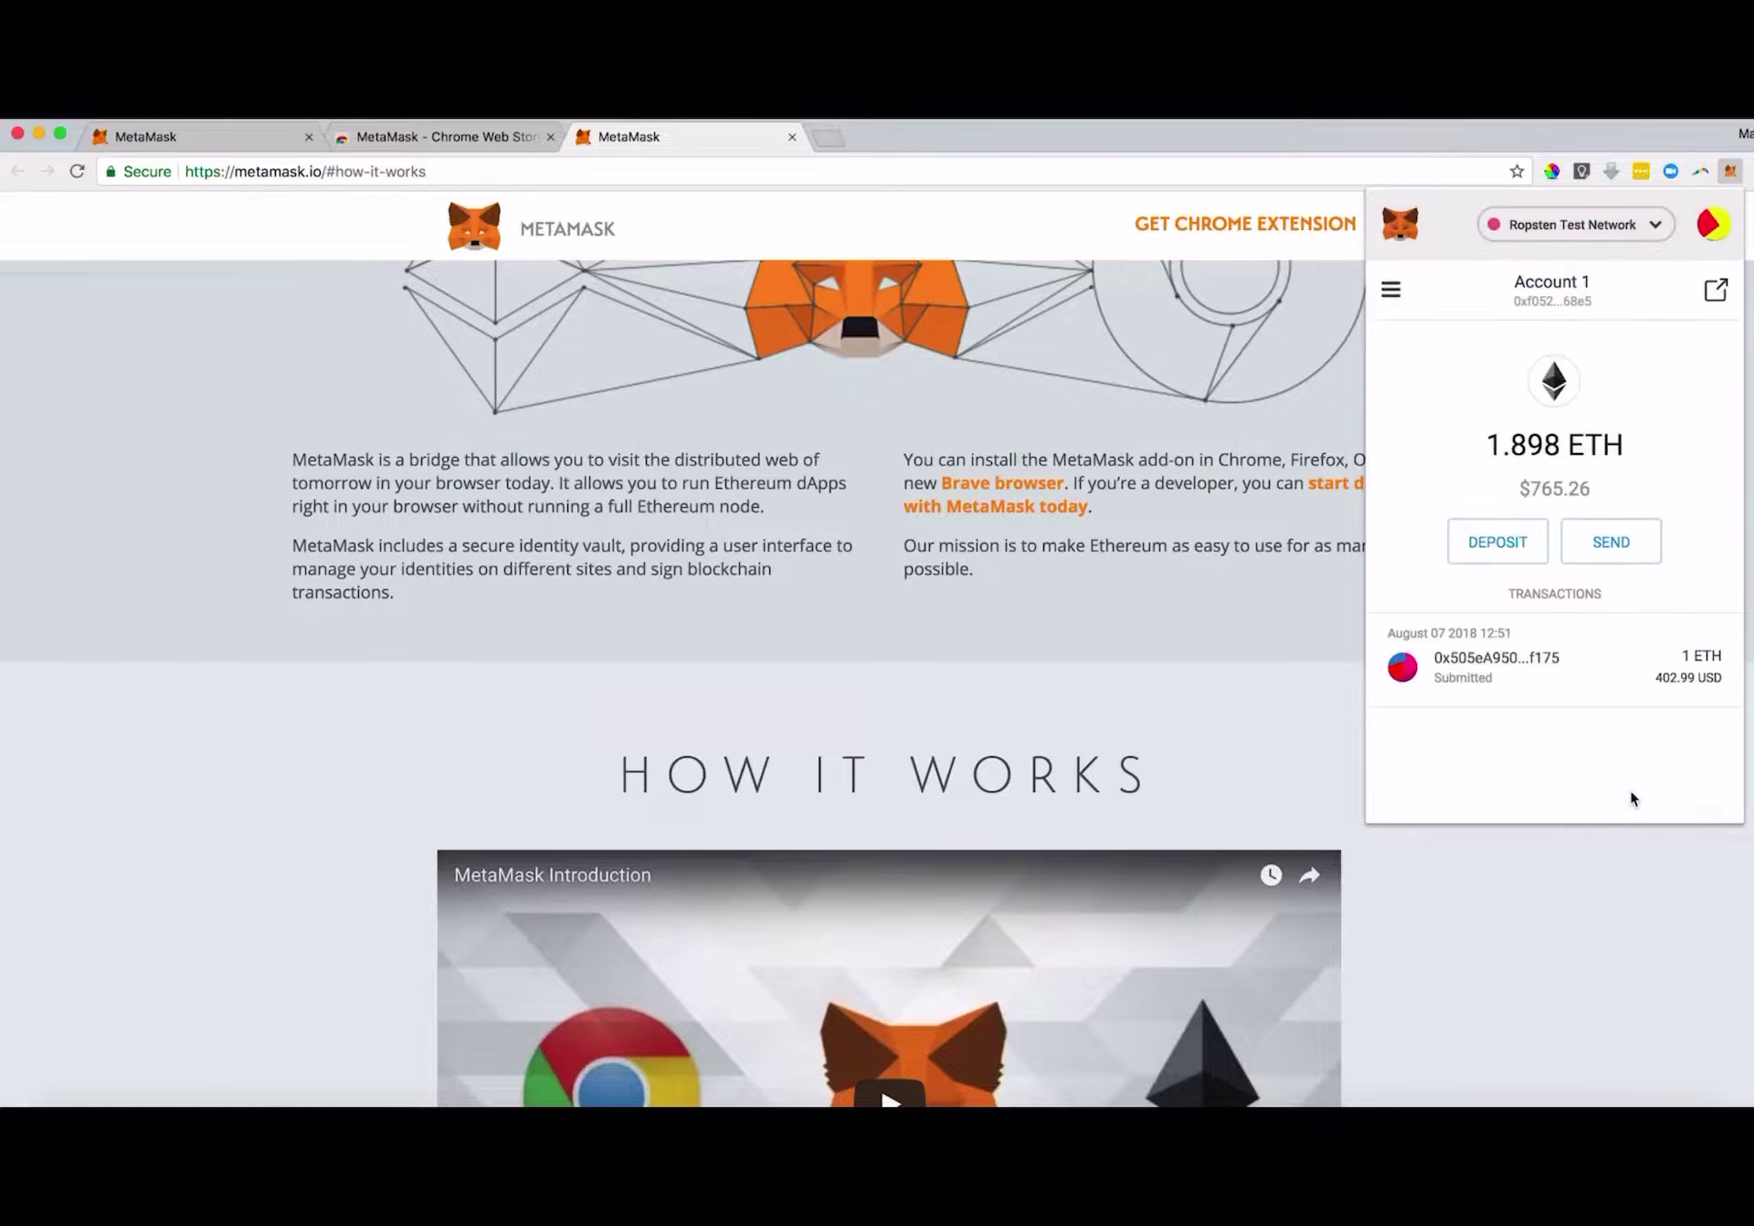
- Examine the submitted 1 ETH transaction on Etherscan and check its status and Account 1's balance in the wallet
click(1504, 678)
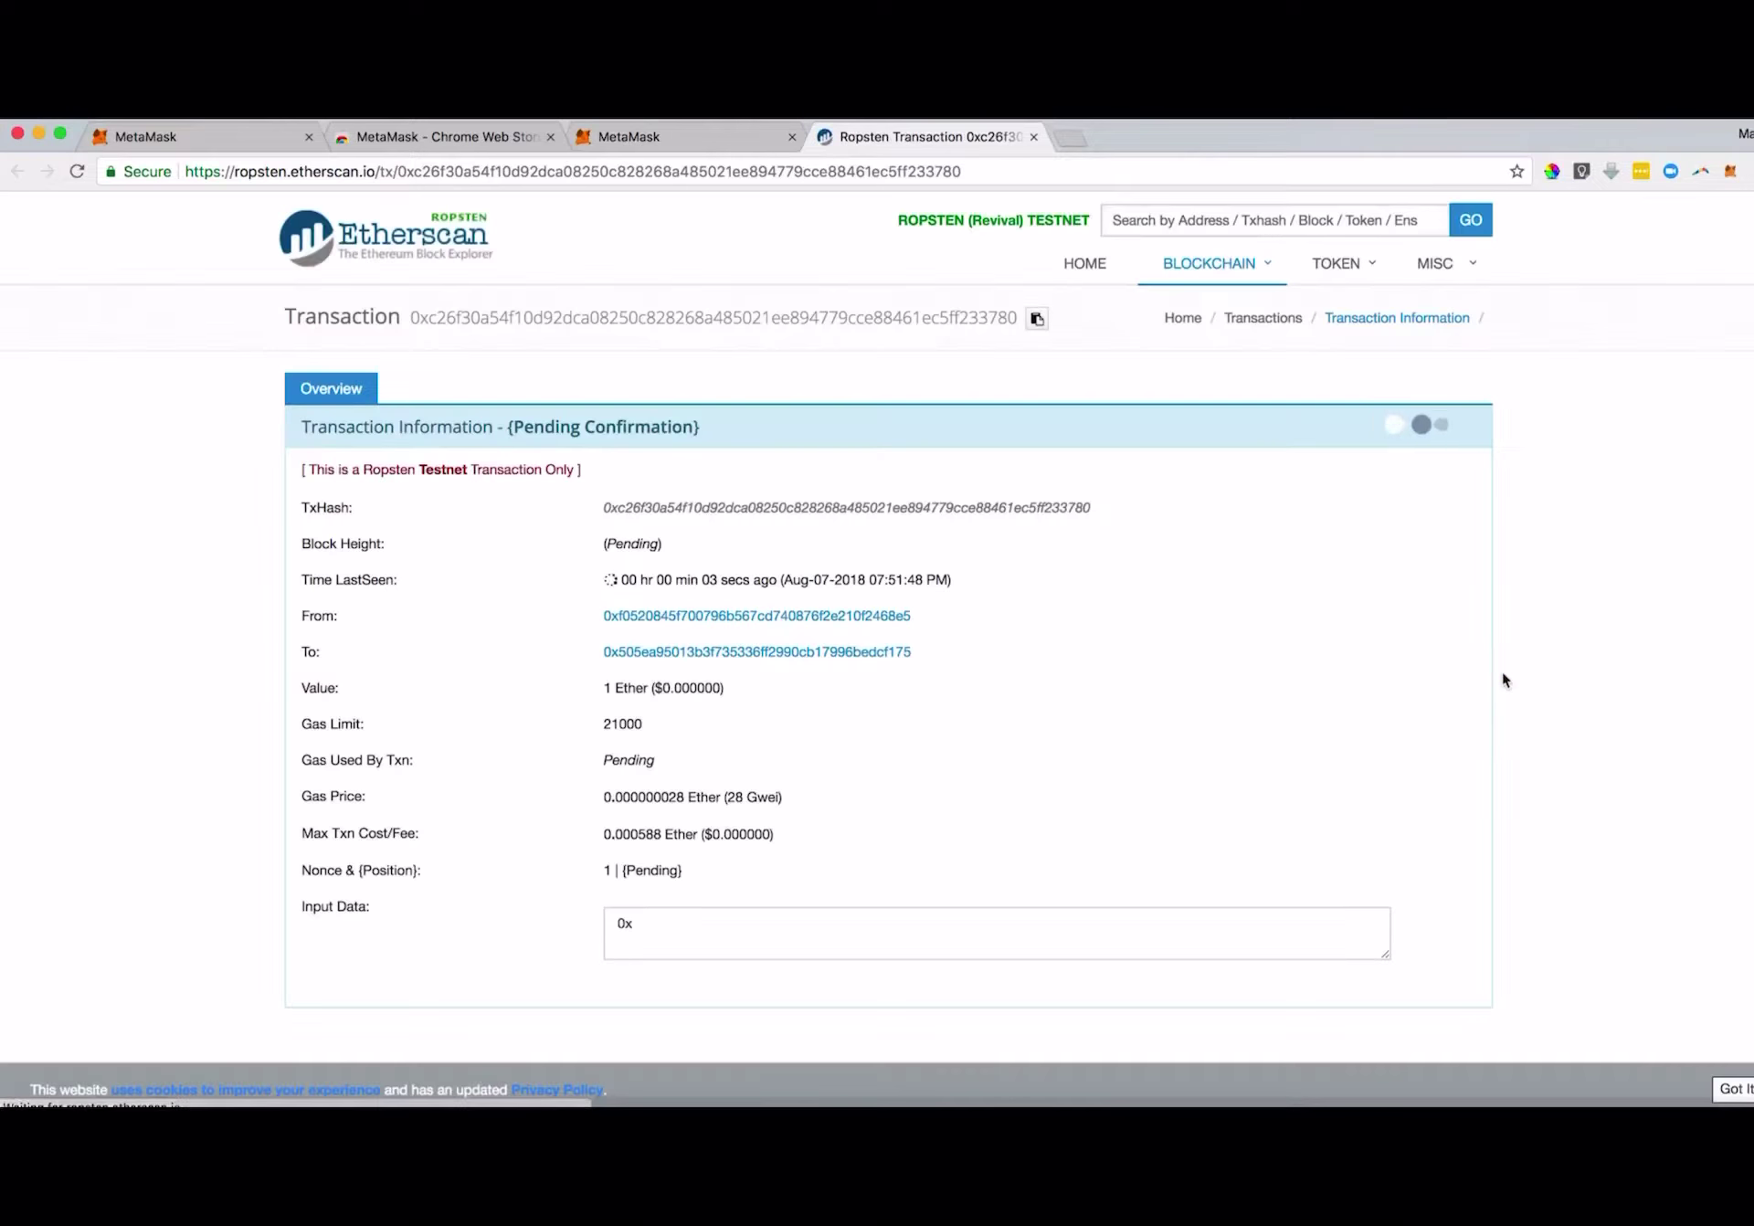
scroll(659, 659, down, 1)
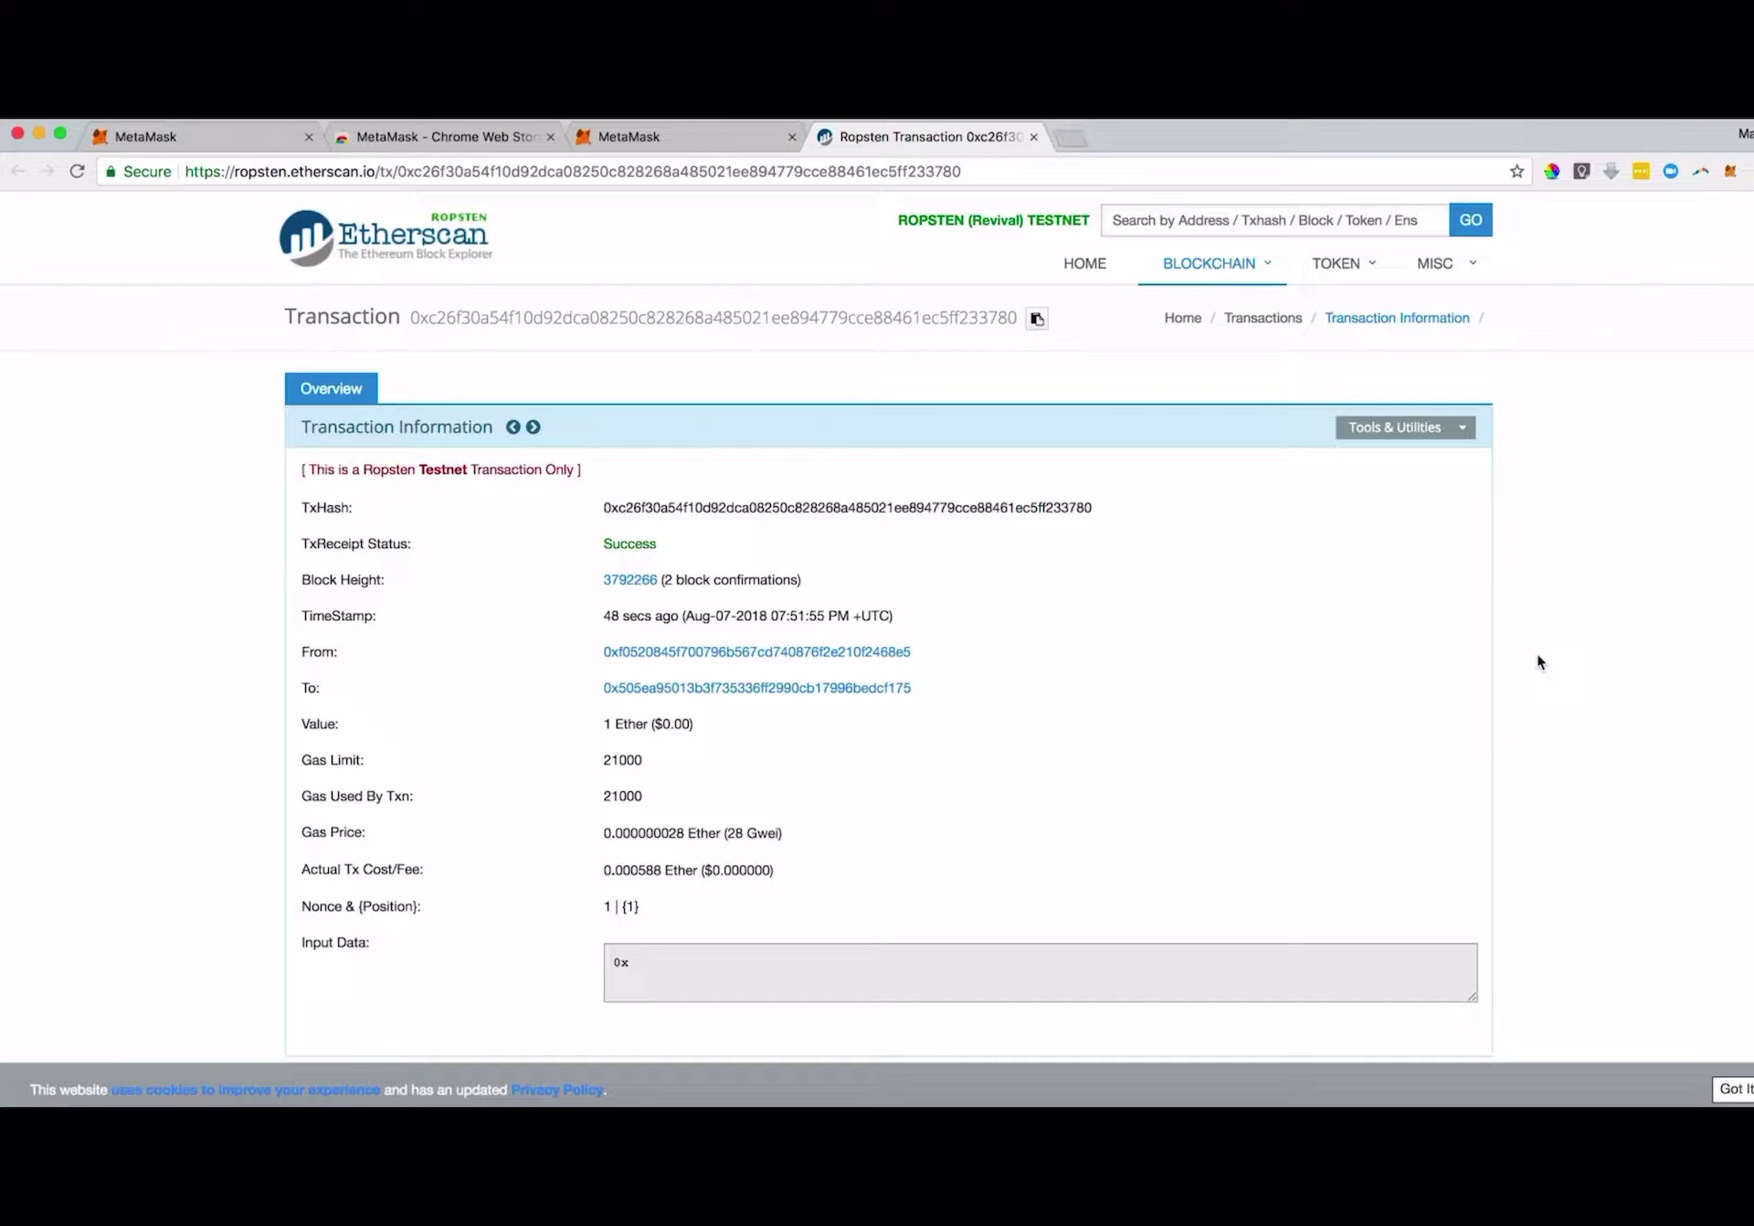
click(1728, 173)
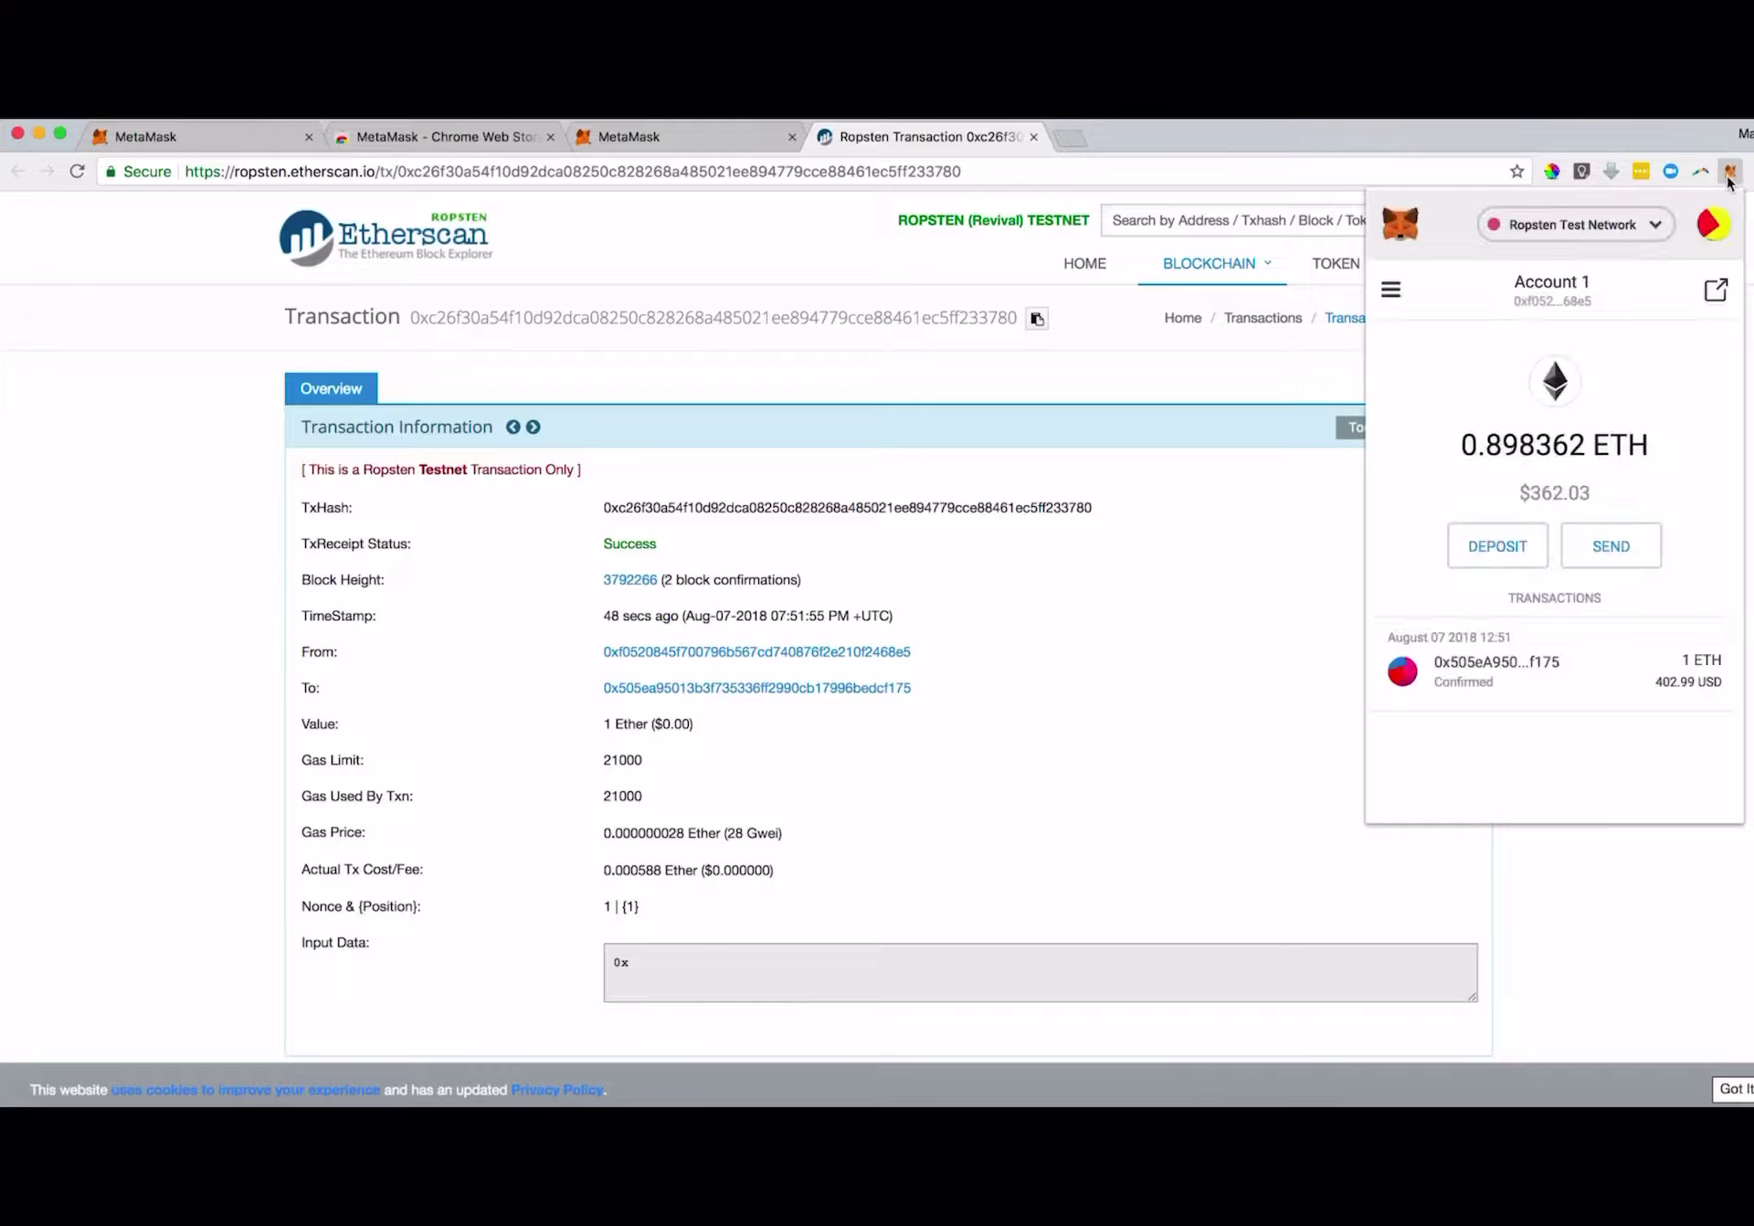
- Search for the Aragon Network Token and add it to the token list of Account 1
click(1390, 292)
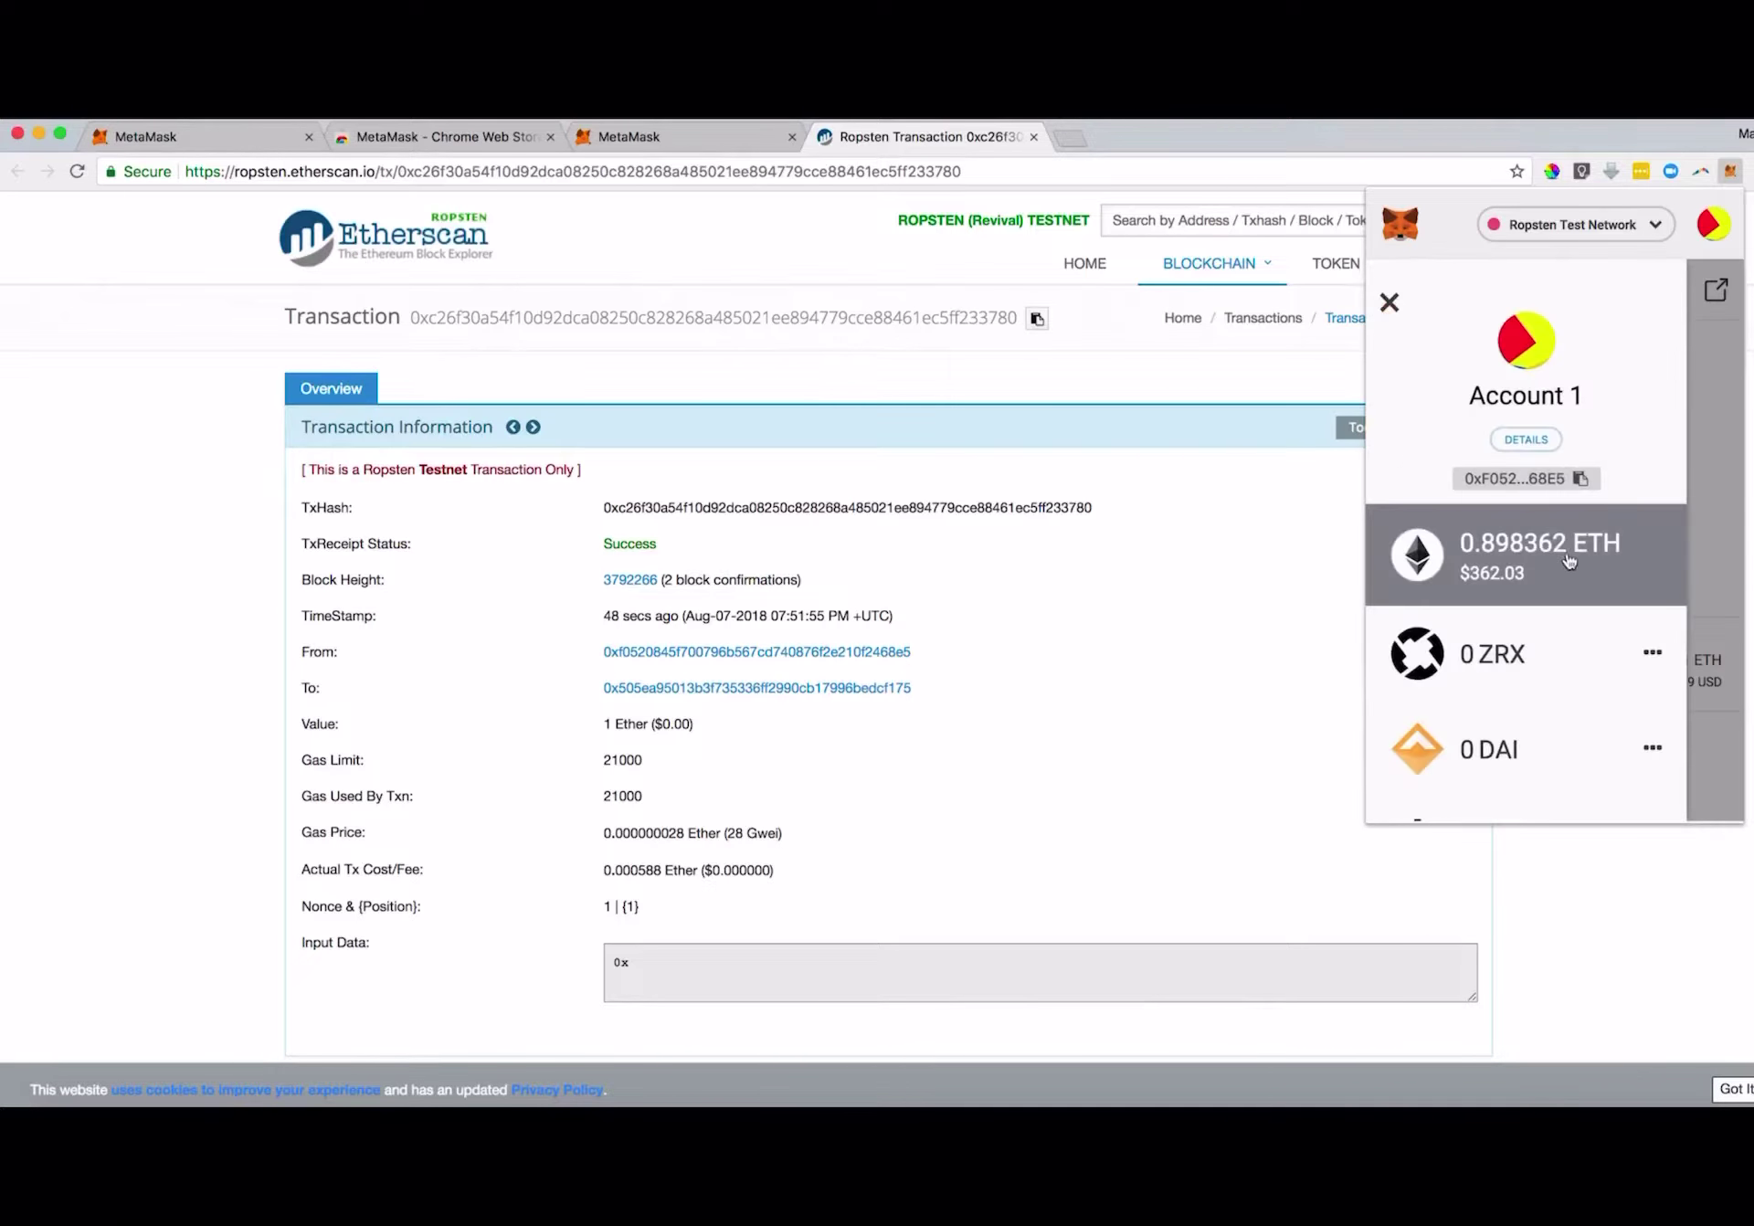
scroll(1568, 561, down, 3)
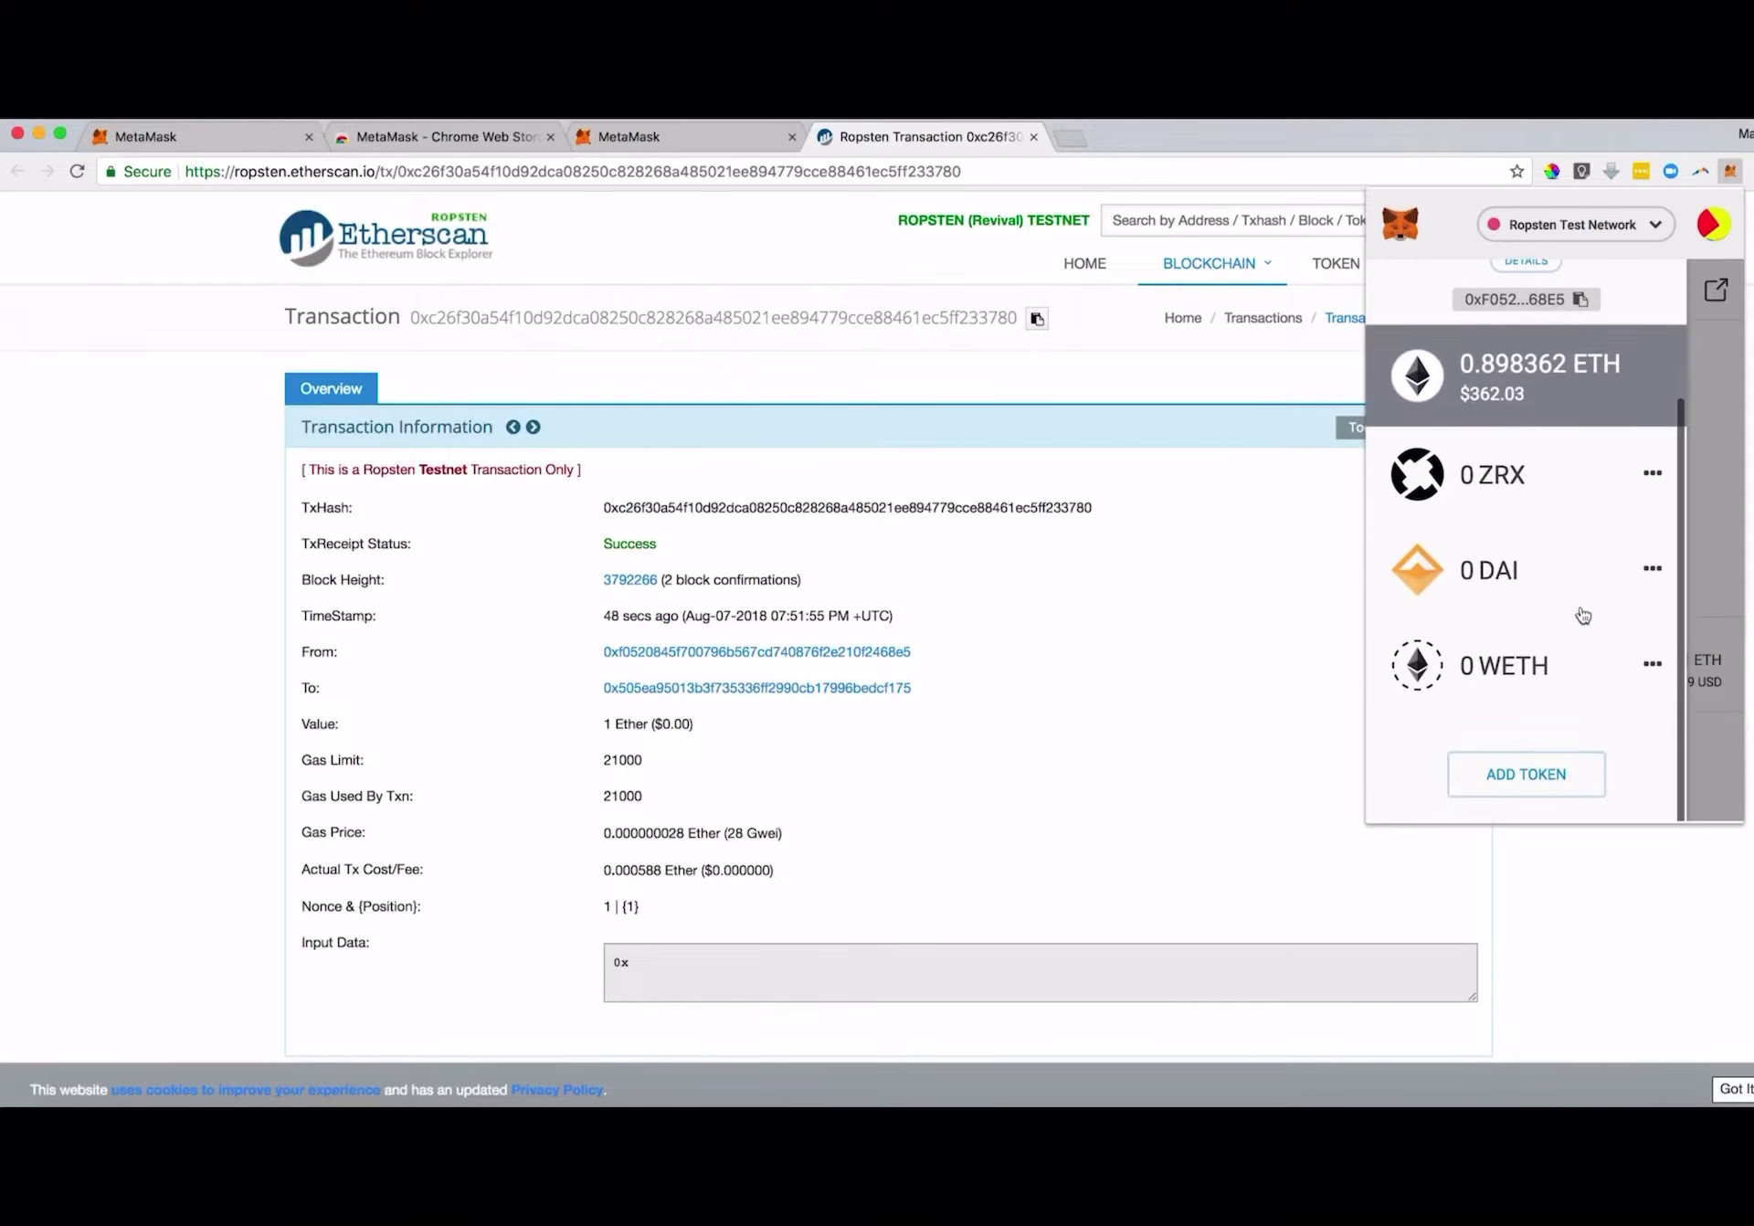
click(1553, 775)
text(arg)
click(1553, 518)
click(1644, 780)
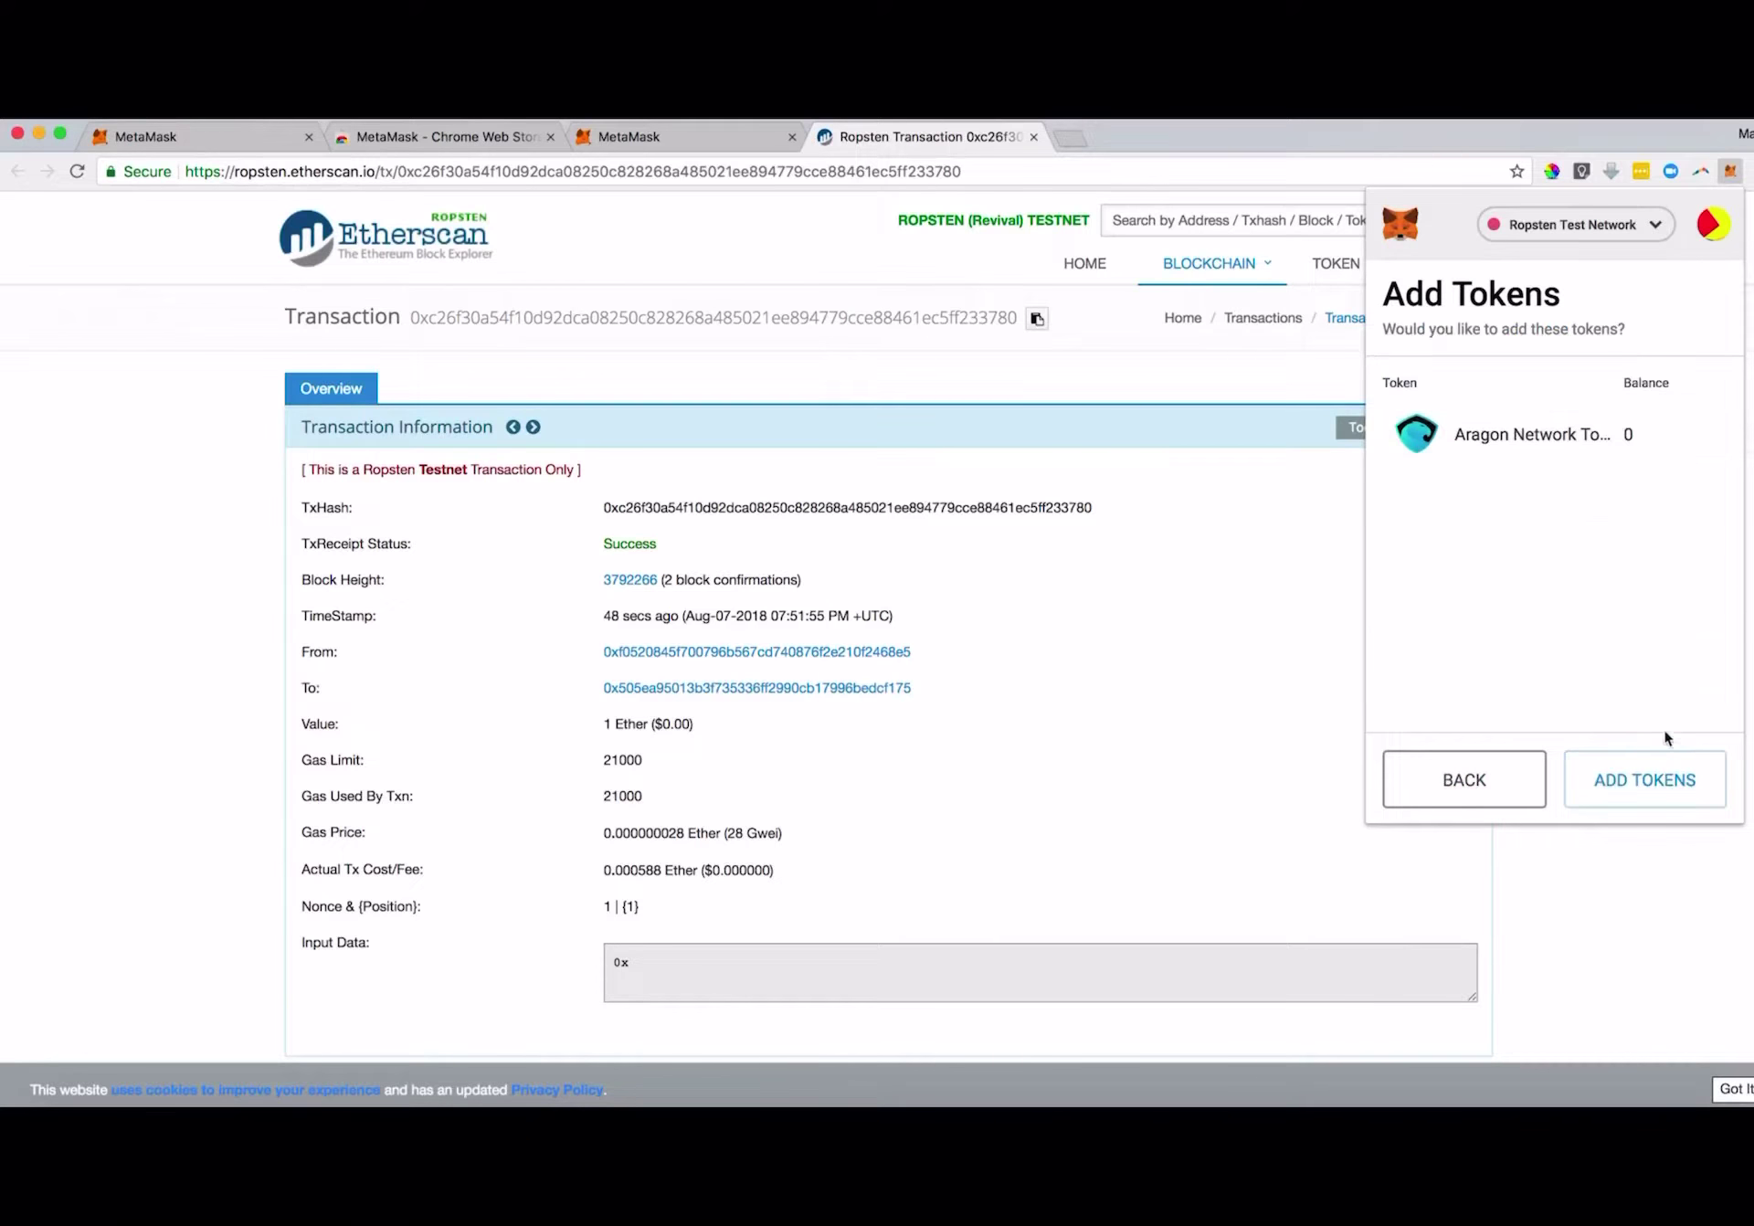
click(1608, 785)
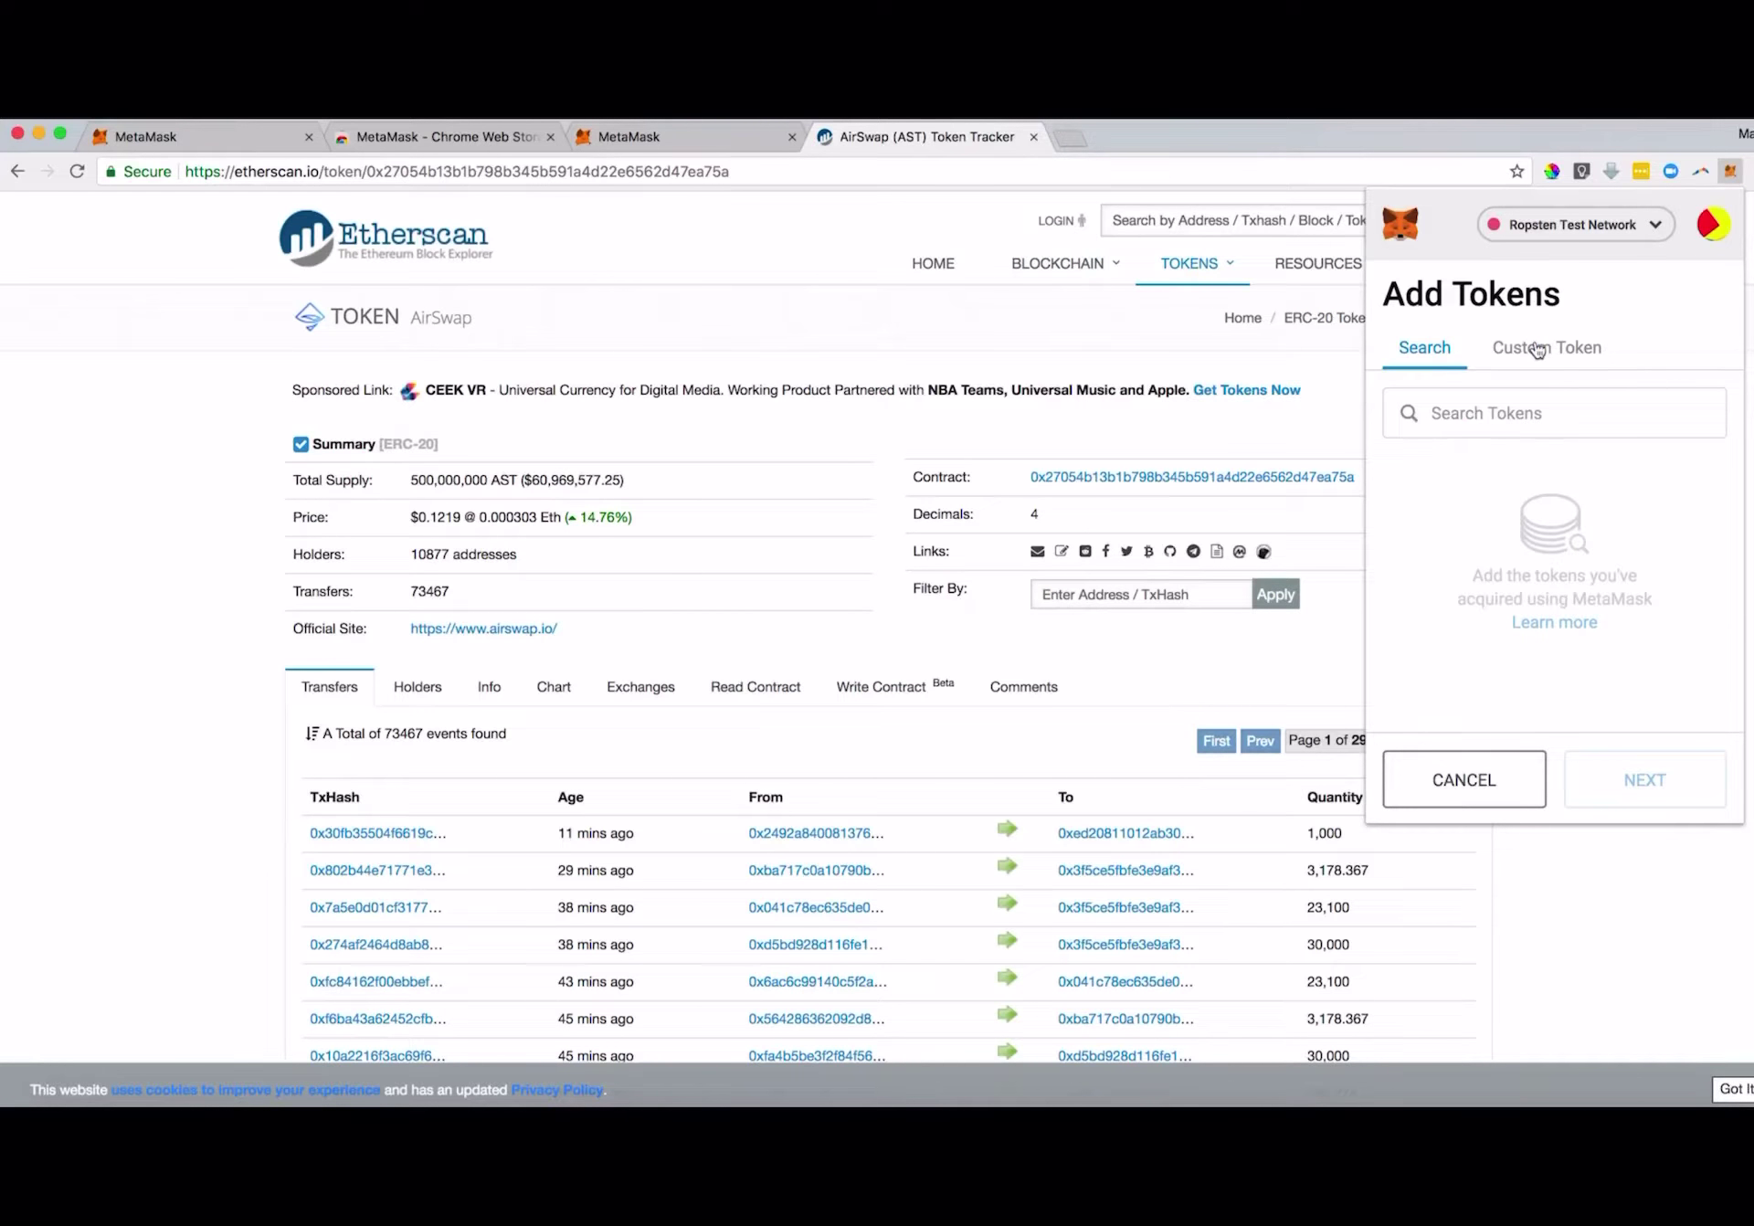
- Define a custom token using the copied AirSwap contract address and the symbol AST, and proceed with adding it
click(1541, 348)
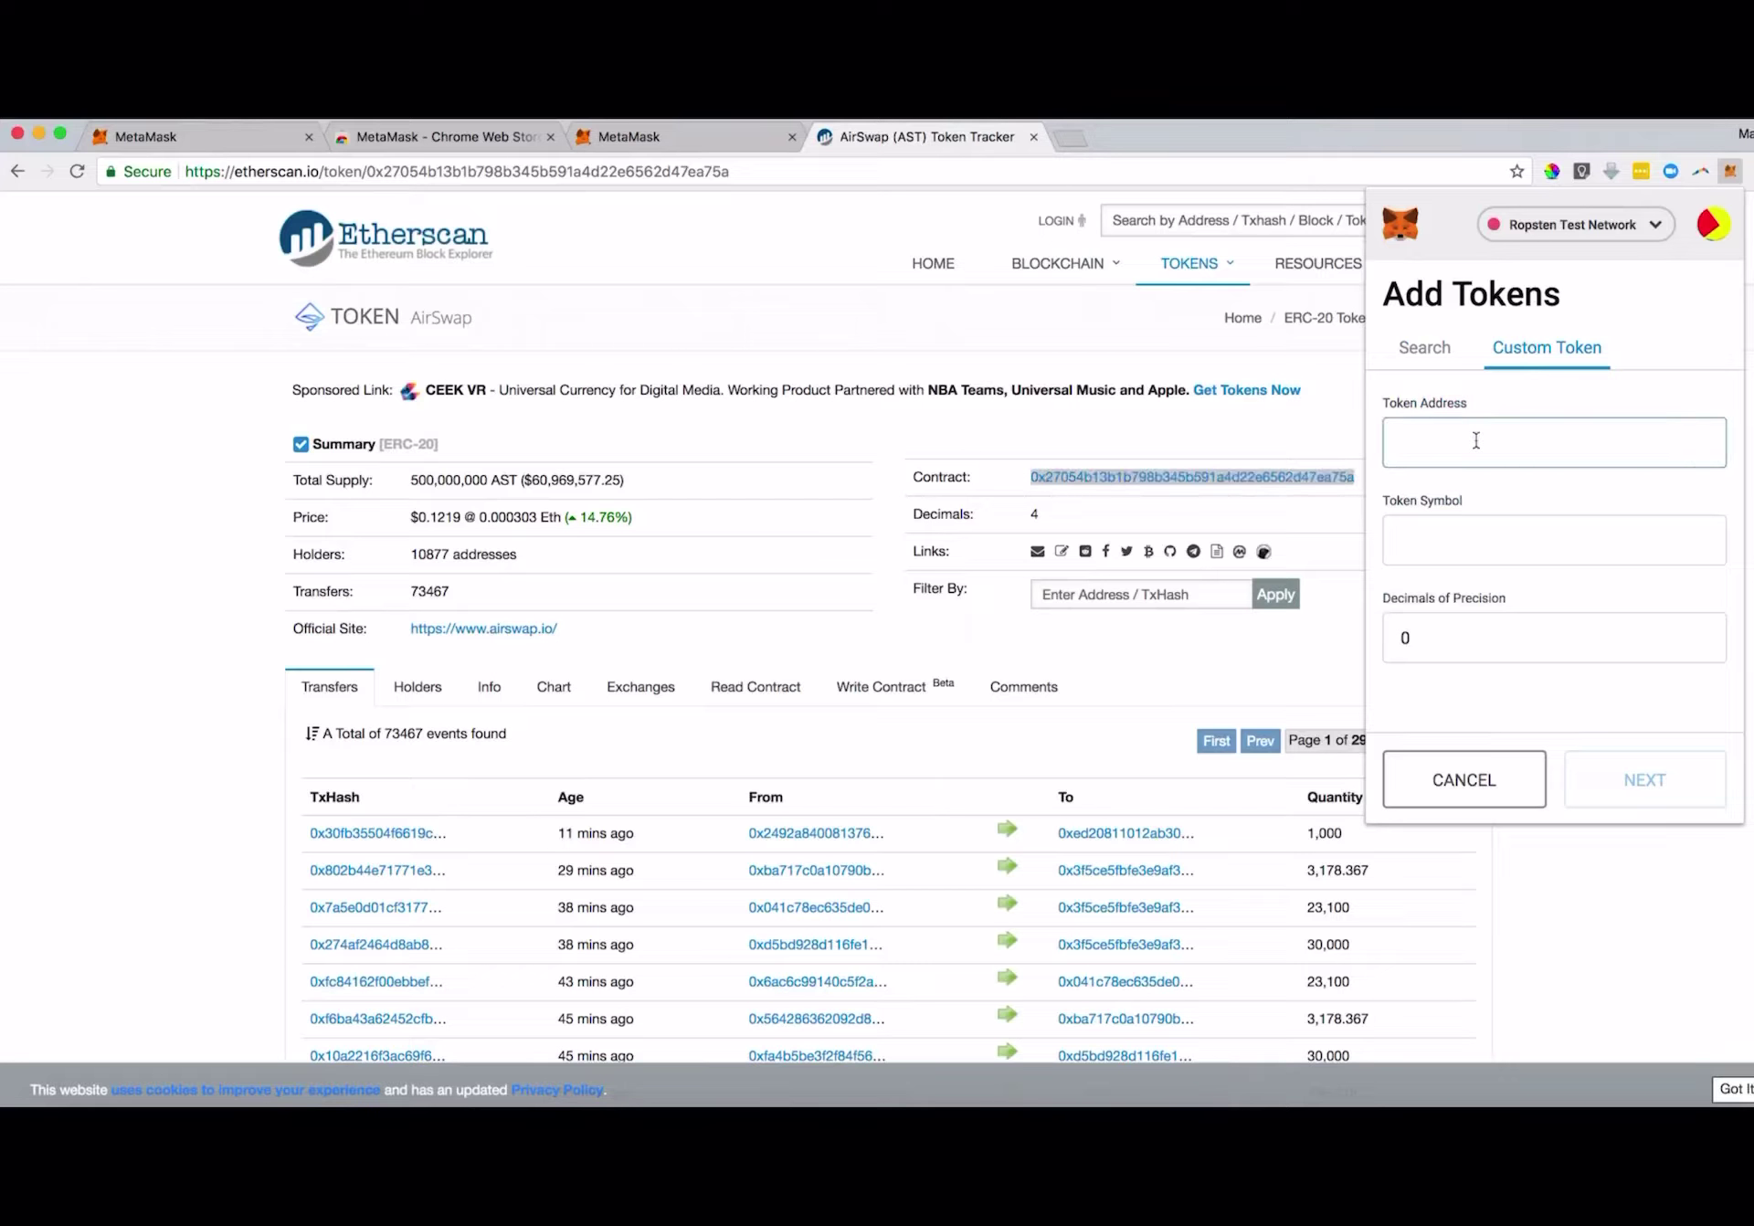
key(ctrl+v)
click(1553, 539)
text(AST)
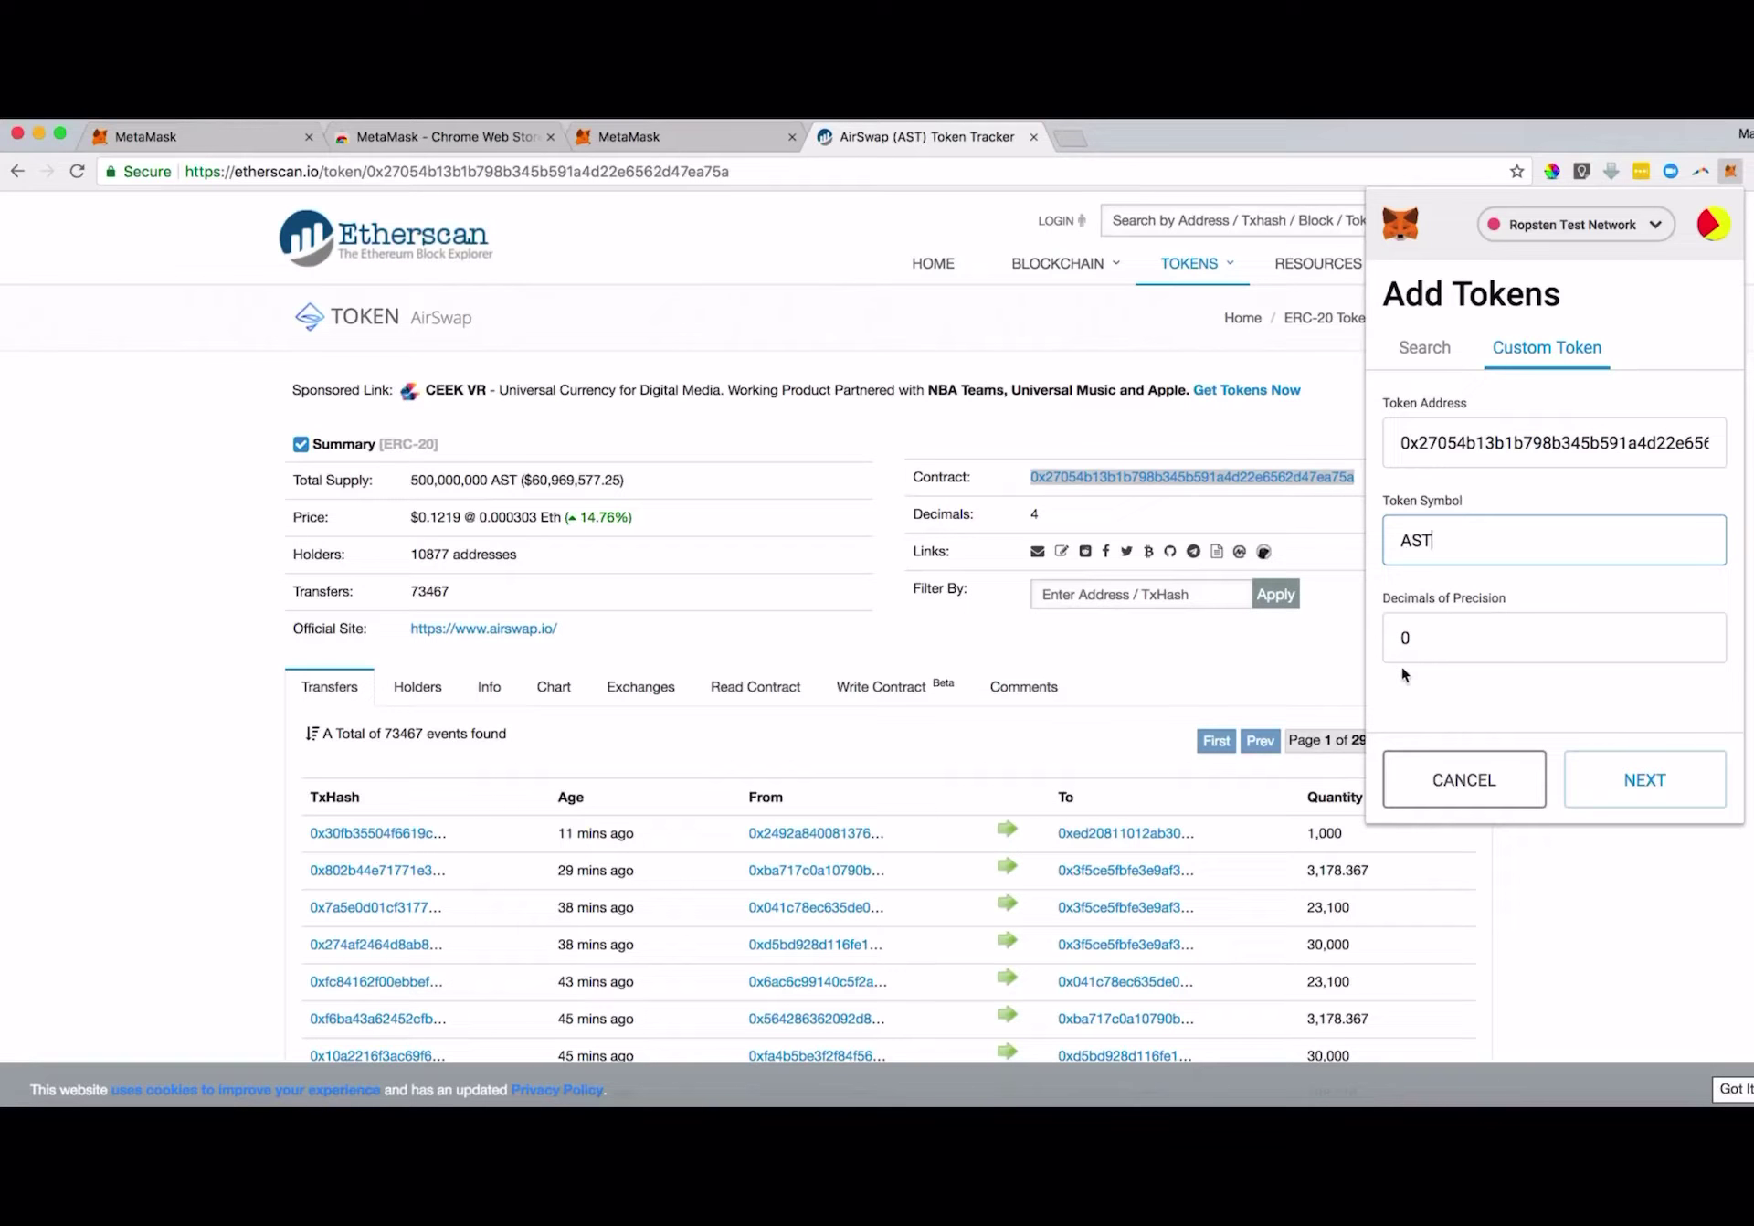
click(1645, 781)
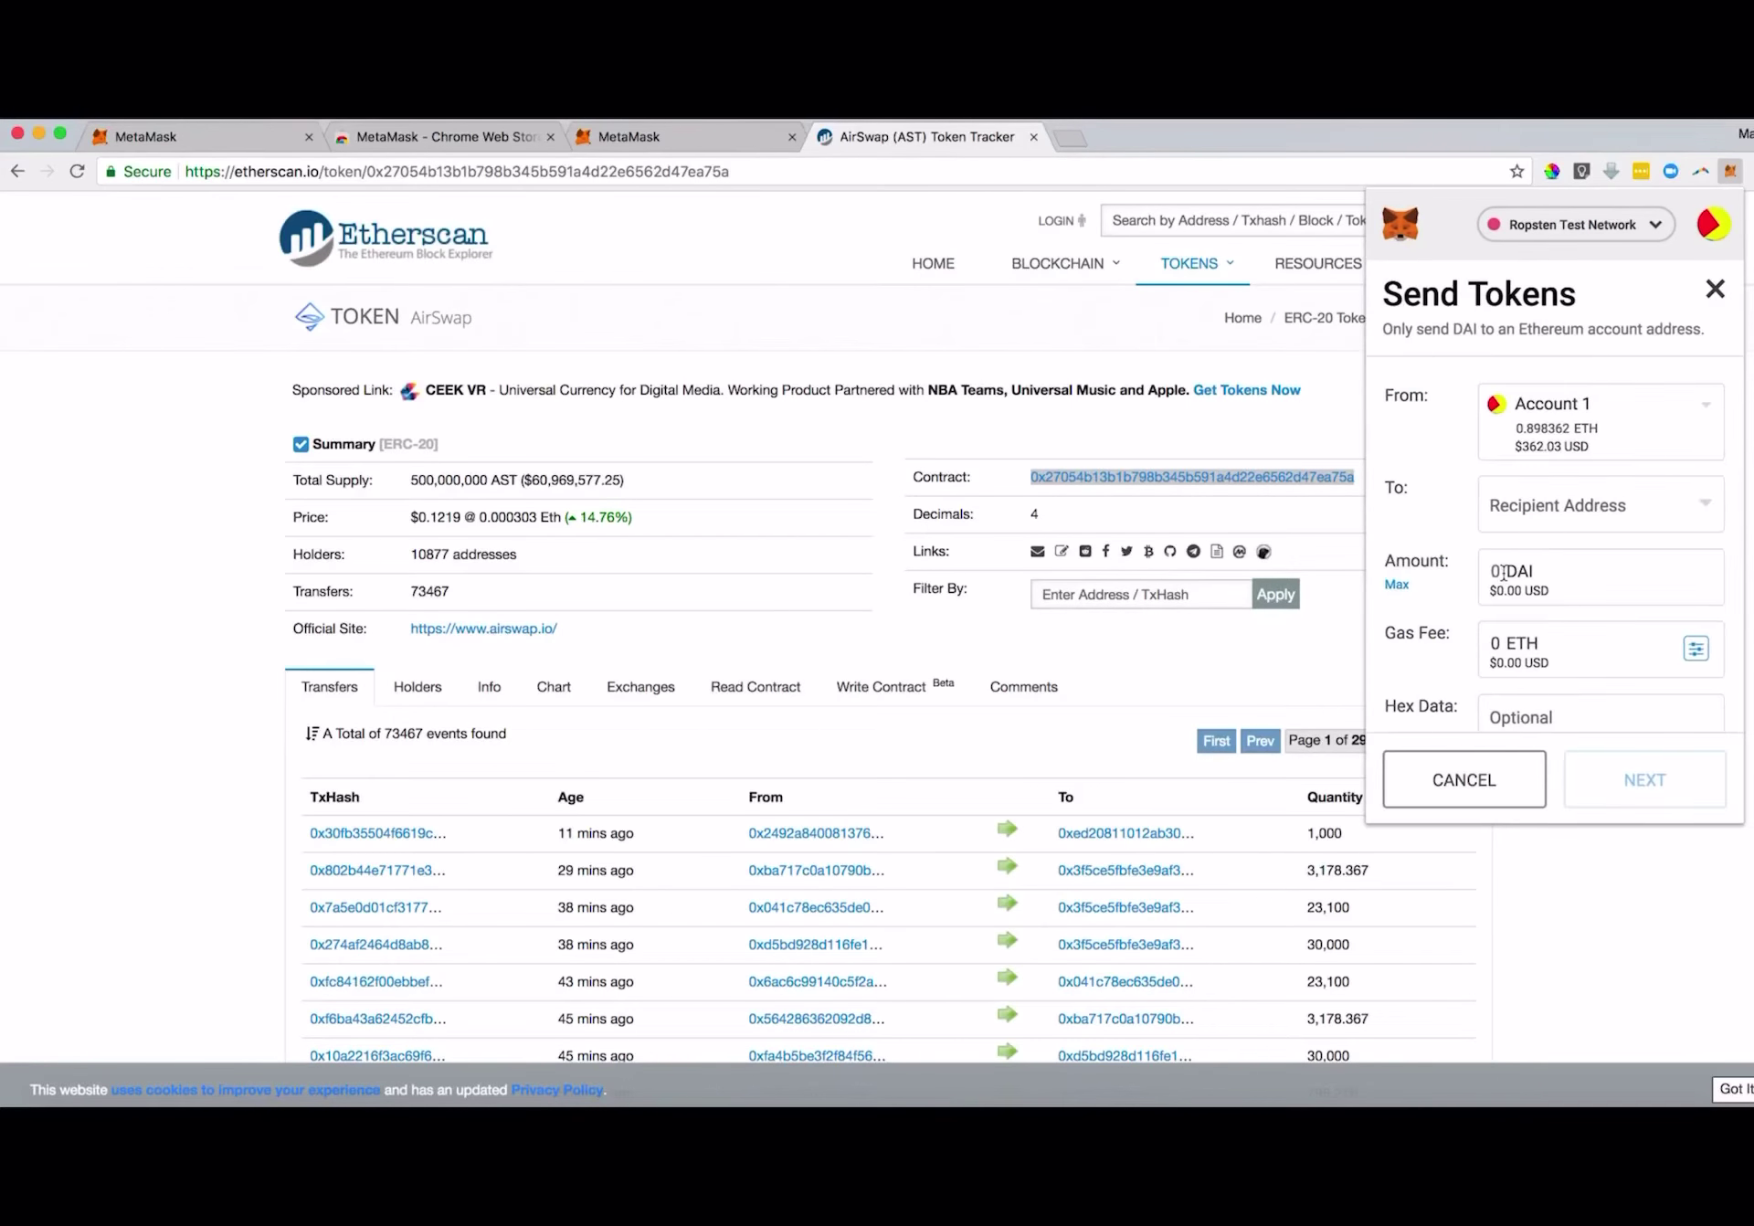
- Set the amount of the DAI transfer from Account 1 to 10 DAI and open its gas fee settings
text(10)
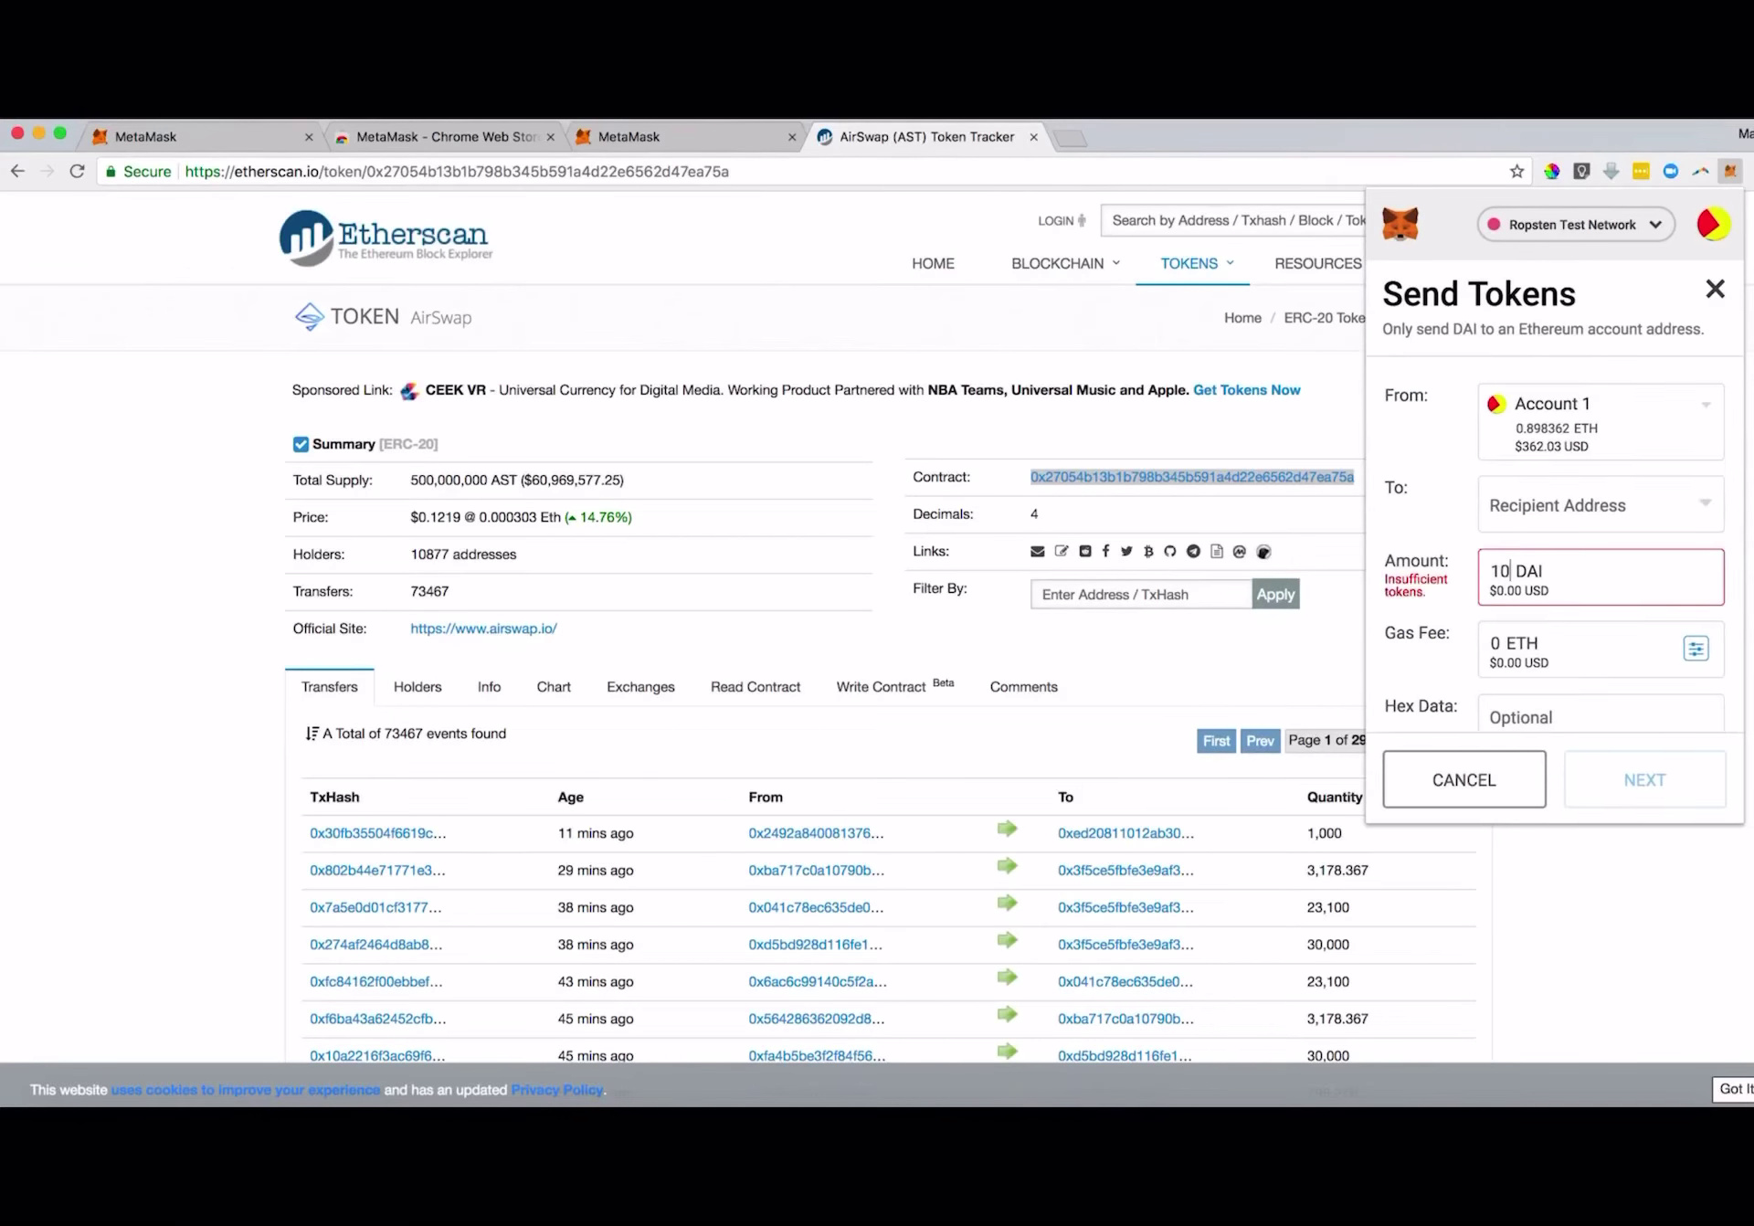
click(1695, 651)
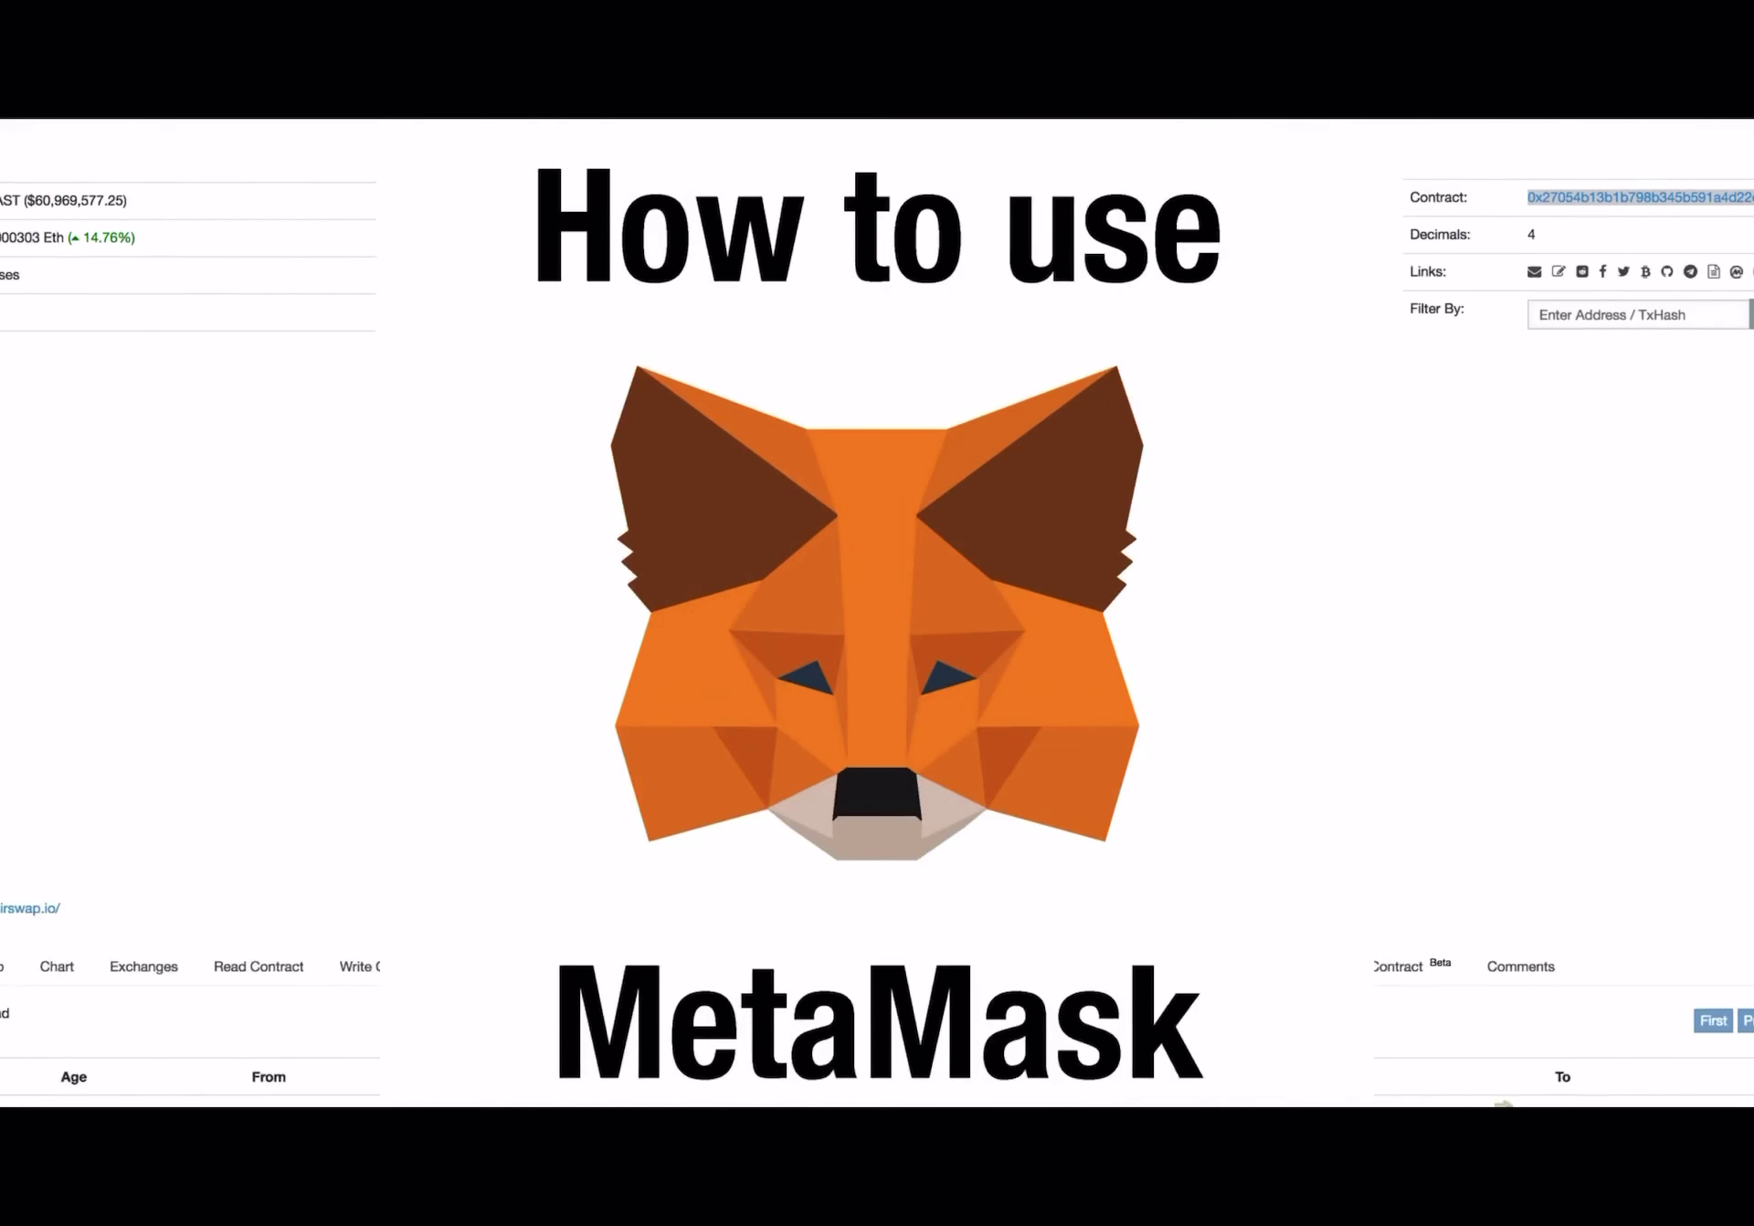